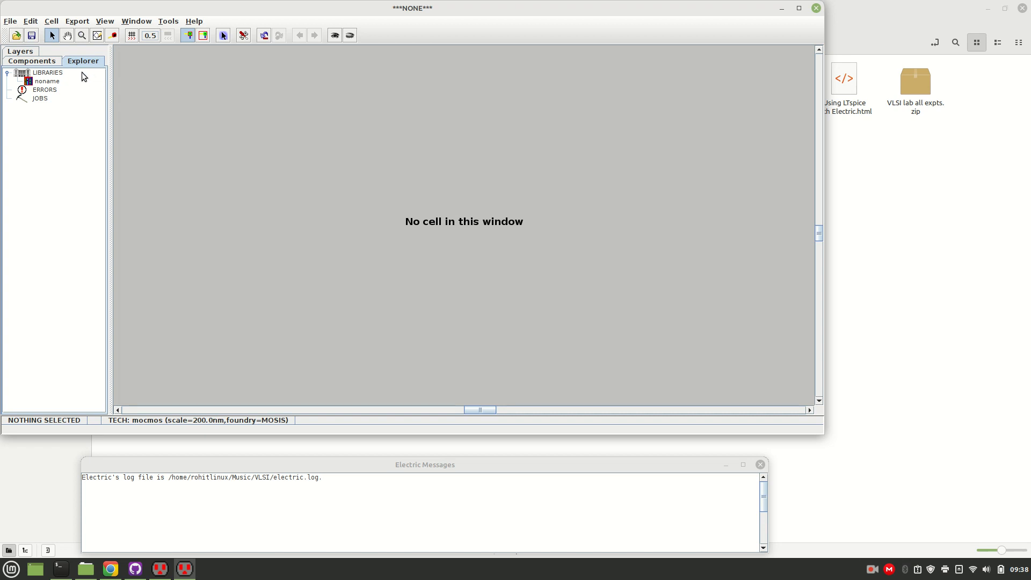
Open the VLSI_EXPERIMENTS.jelib library from NewFolder.
{"action": "left_click", "coordinate": [11, 22]}
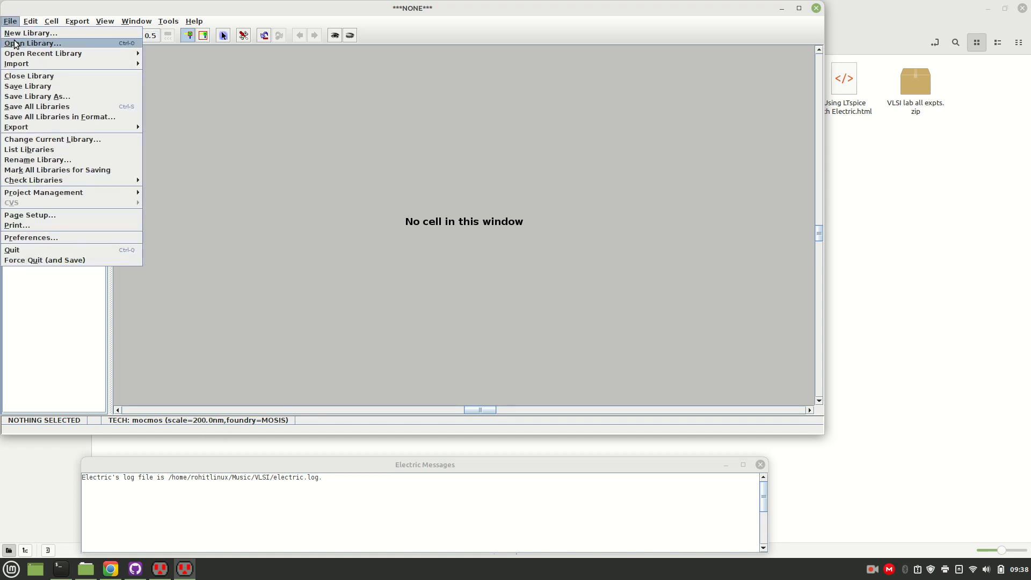
{"action": "left_click", "coordinate": [16, 44]}
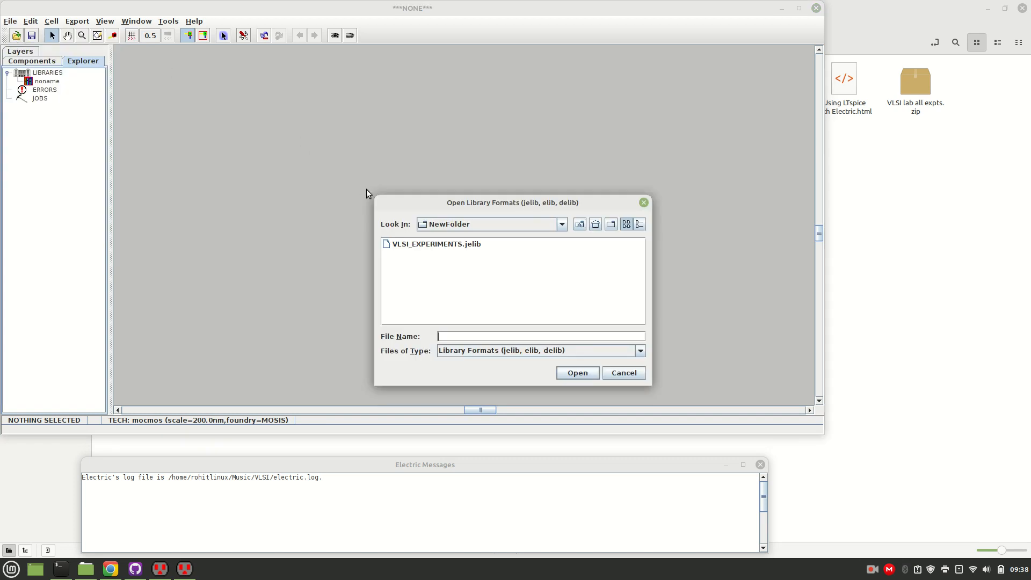
{"action": "left_click", "coordinate": [441, 245]}
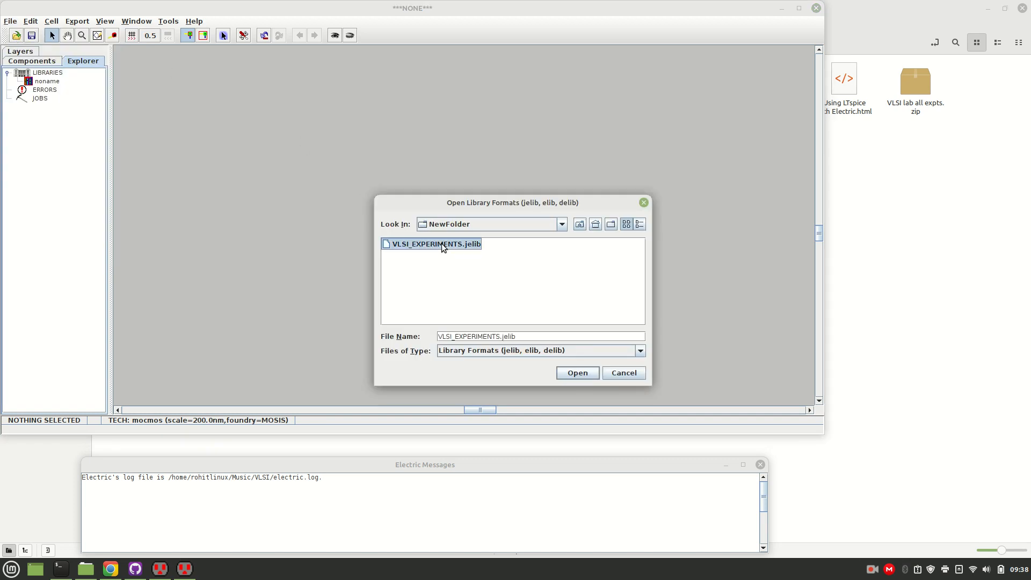
{"action": "left_click", "coordinate": [574, 373]}
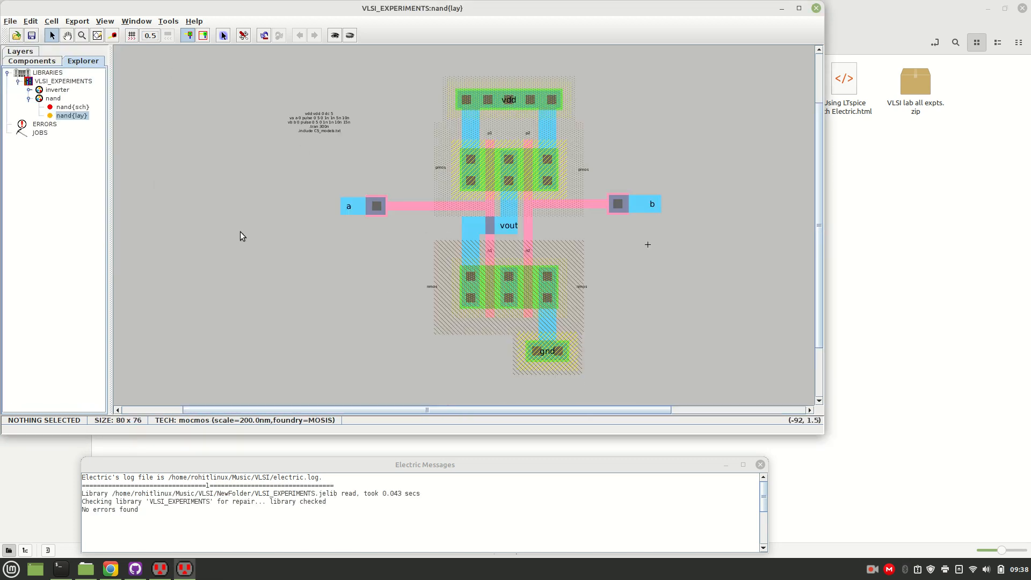
Look through the existing schematic and layout cells of the inverter and the nand gate.
{"action": "left_click", "coordinate": [29, 90]}
{"action": "left_click", "coordinate": [75, 99]}
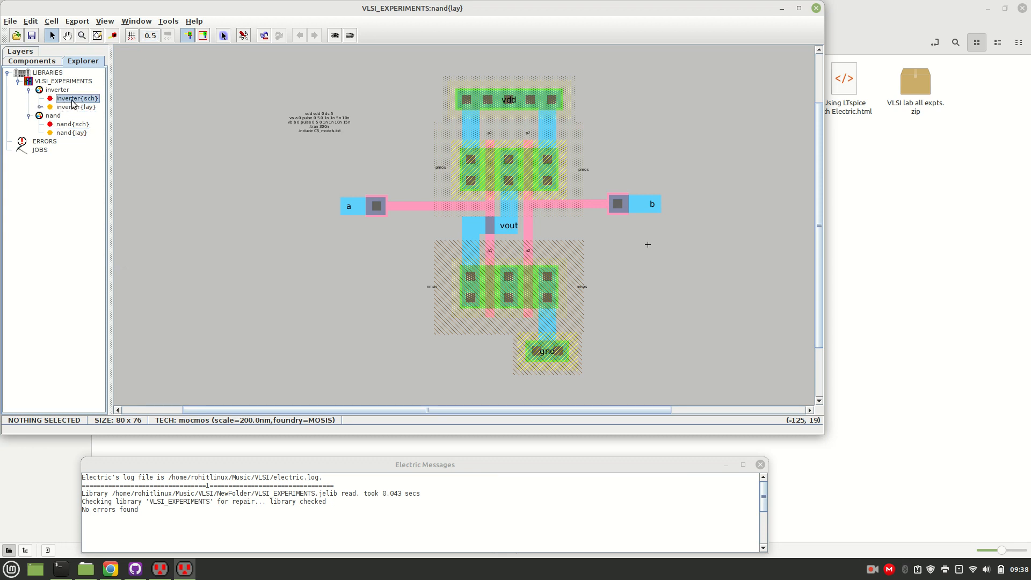
{"action": "double_click", "coordinate": [74, 102]}
{"action": "double_click", "coordinate": [77, 107]}
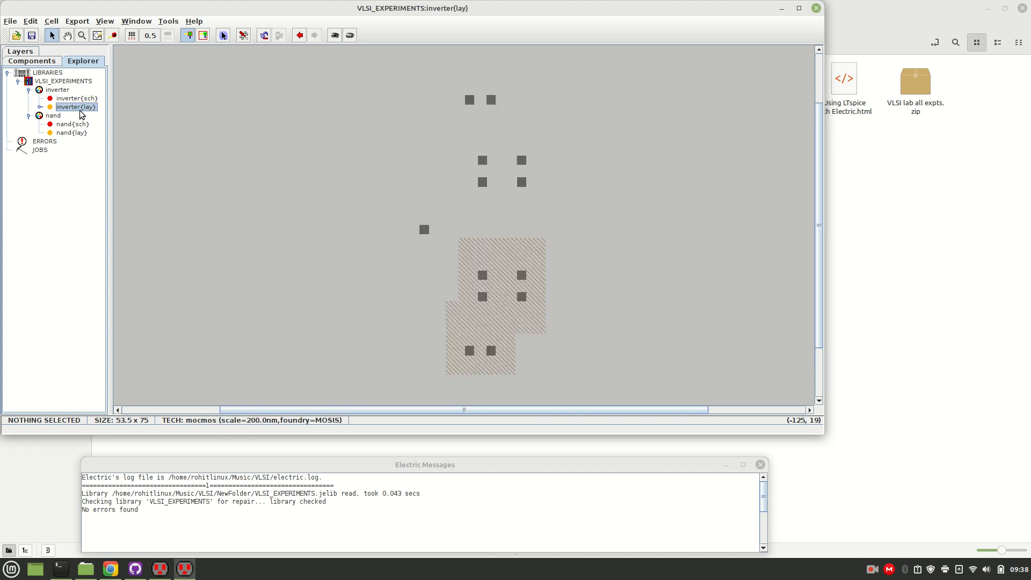
{"action": "double_click", "coordinate": [66, 124]}
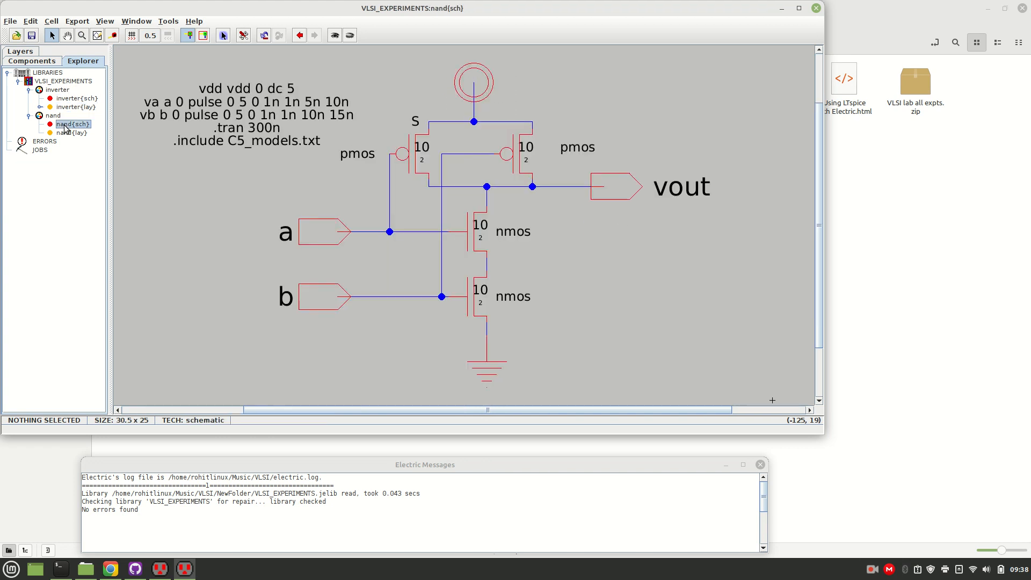
{"action": "double_click", "coordinate": [72, 132]}
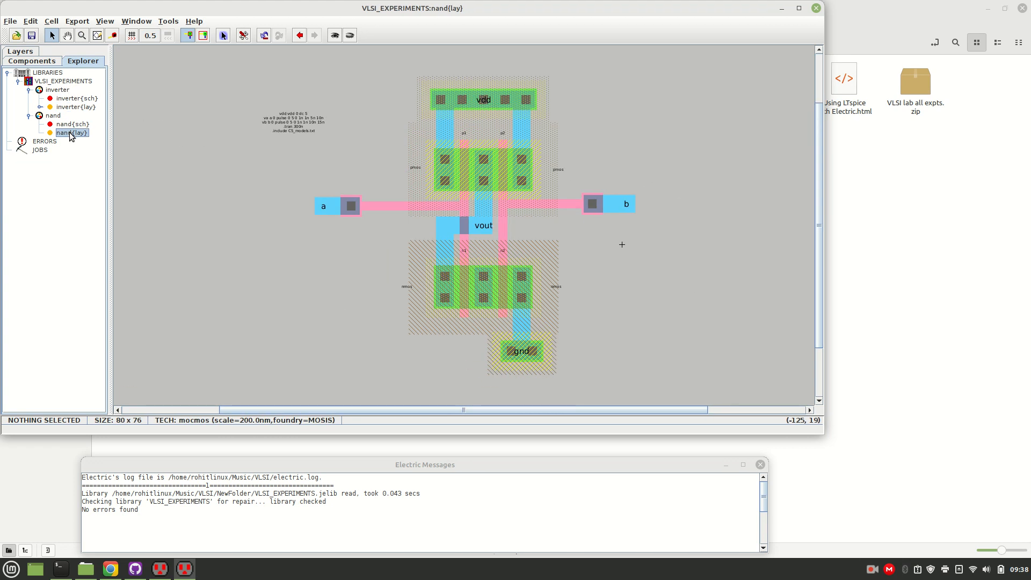
Create a schematic cell named cs_amplifier in the VLSI_EXPERIMENTS library, and maximize its window with the grid displayed.
{"action": "right_click", "coordinate": [51, 82]}
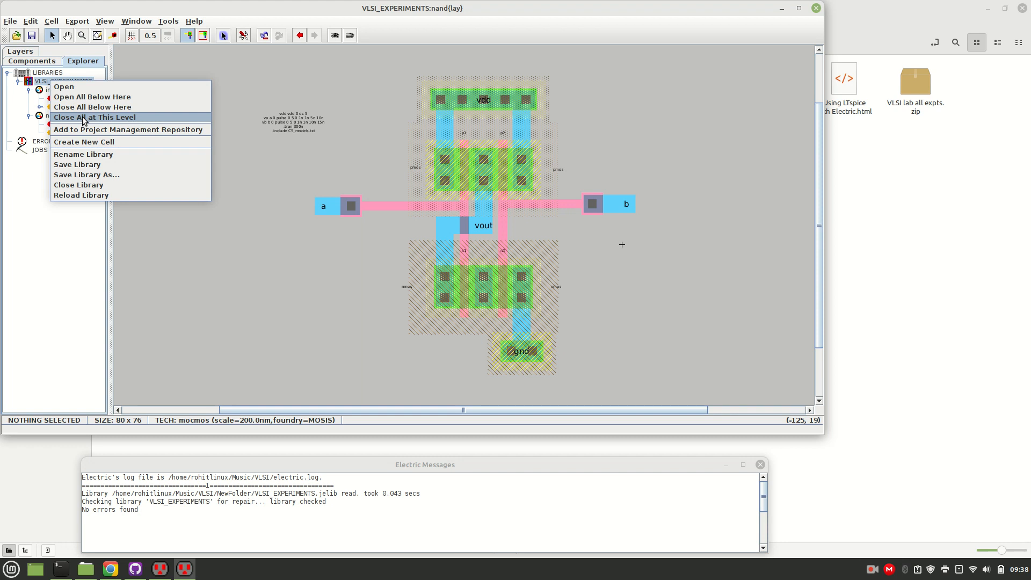
{"action": "left_click", "coordinate": [87, 142]}
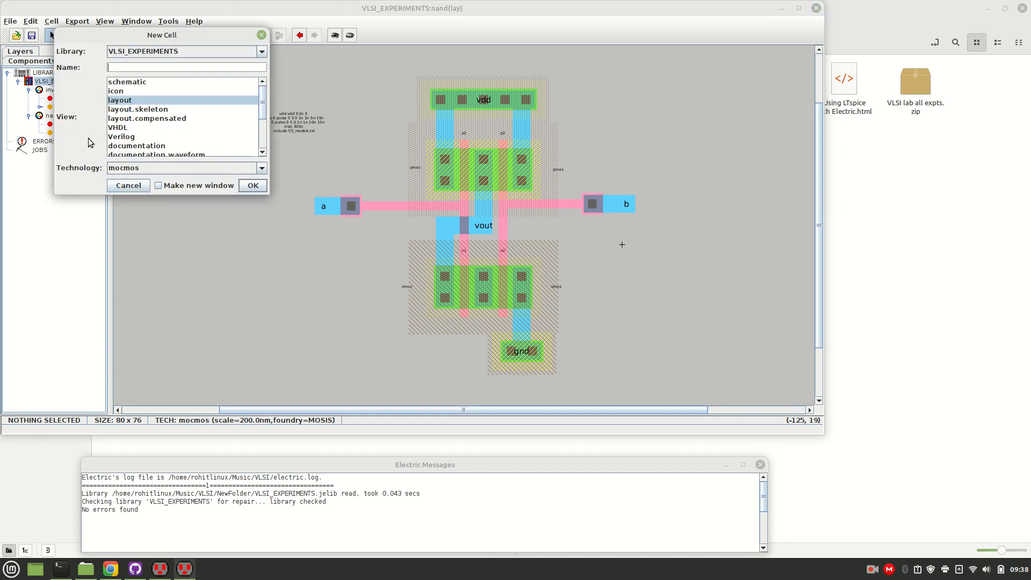
{"action": "left_click", "coordinate": [129, 83]}
{"action": "left_click", "coordinate": [124, 64]}
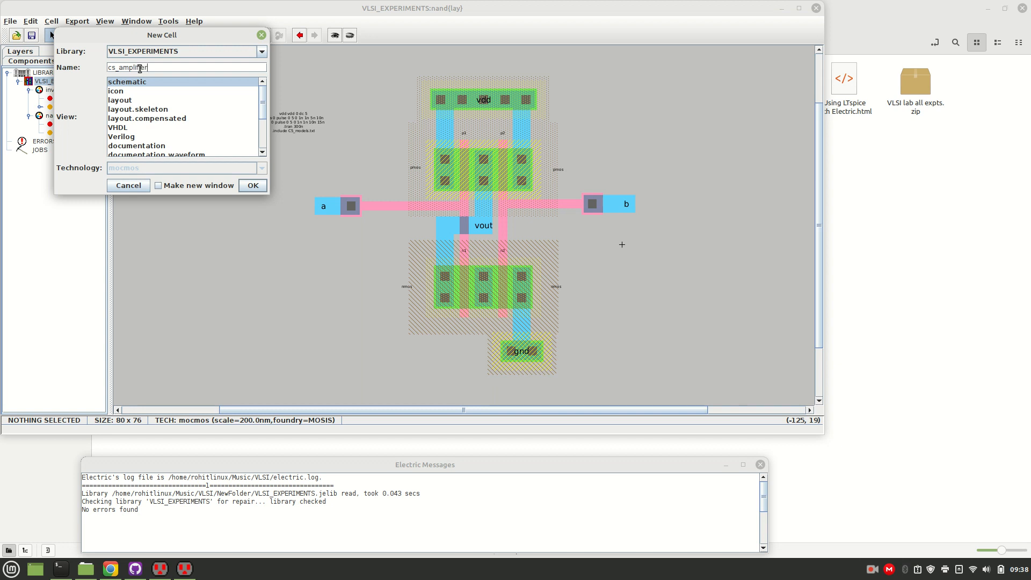
{"action": "left_click", "coordinate": [253, 185]}
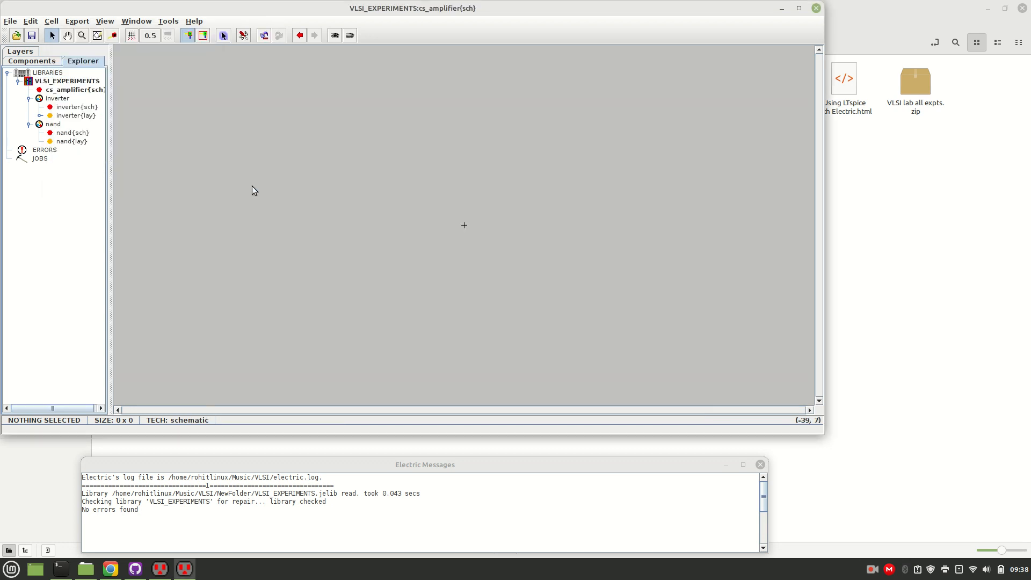
{"action": "left_click", "coordinate": [64, 89]}
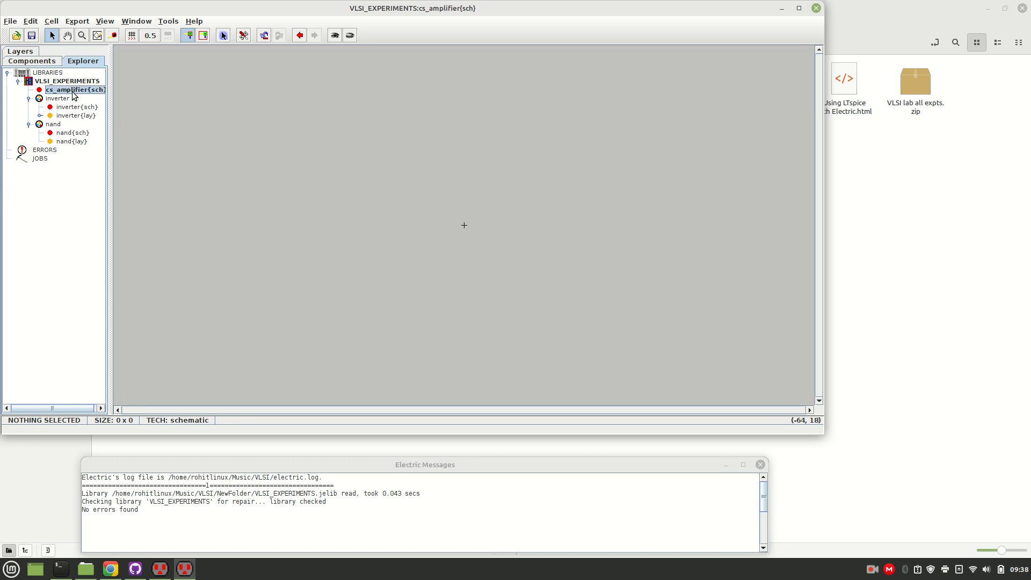
{"action": "left_click", "coordinate": [799, 9]}
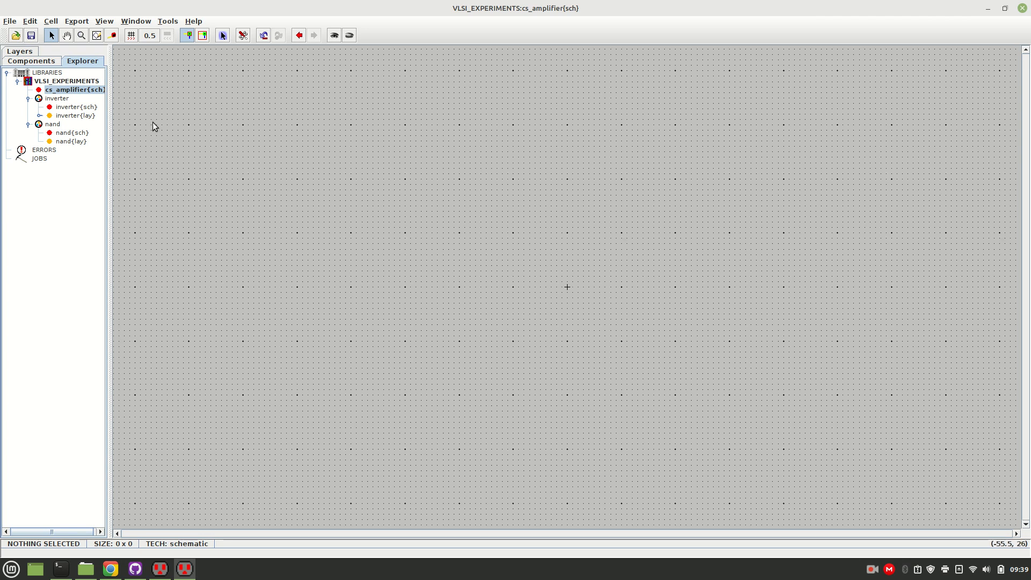
Place a pMOS transistor in the cs_amplifier schematic and fit it to the view.
{"action": "left_click", "coordinate": [17, 61]}
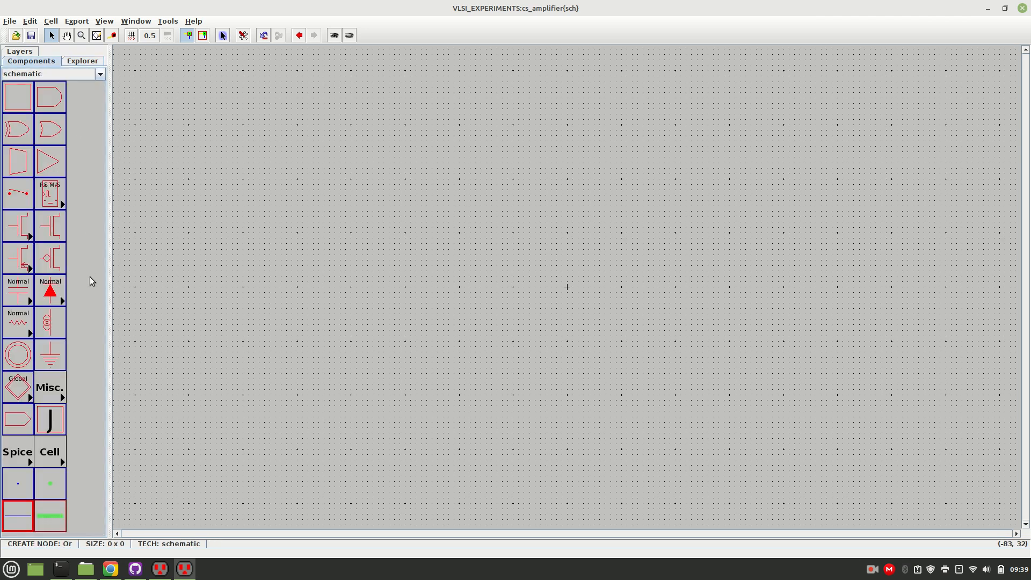
{"action": "left_click_drag", "start_coordinate": [371, 277], "coordinate": [460, 259]}
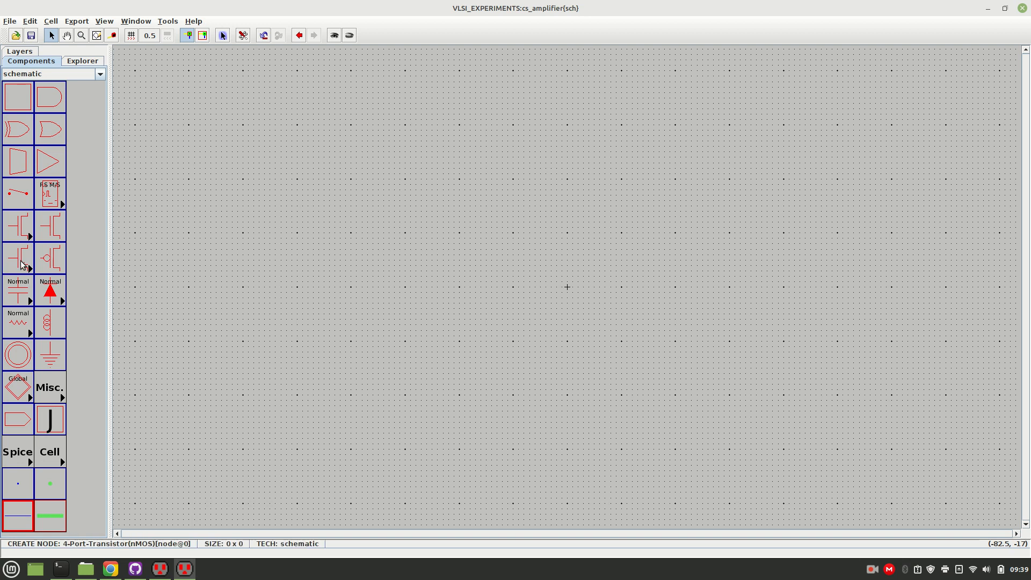
{"action": "left_click", "coordinate": [56, 261]}
{"action": "left_click", "coordinate": [434, 136]}
{"action": "left_click", "coordinate": [448, 177]}
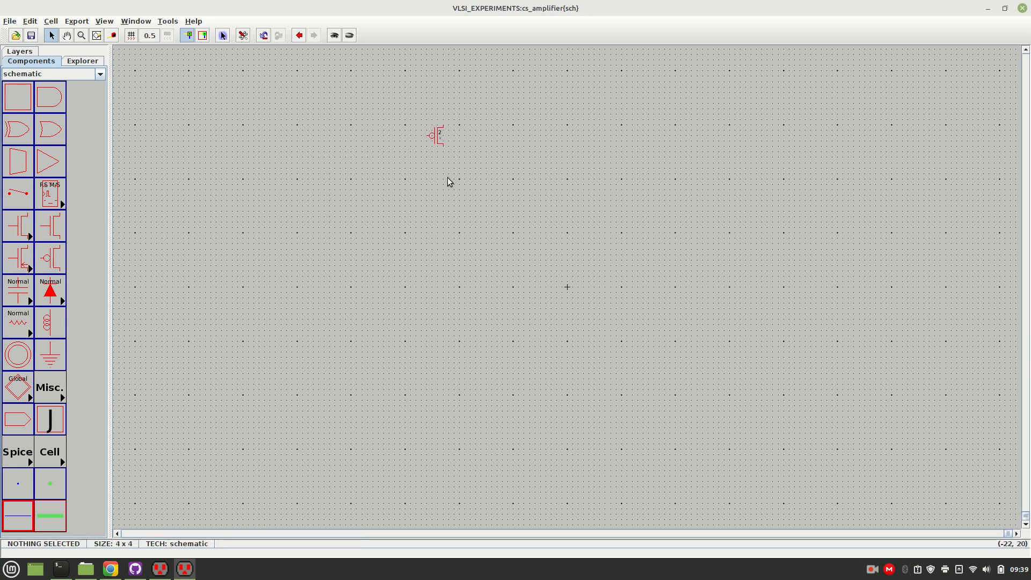
{"action": "key", "text": "ctrl+9"}
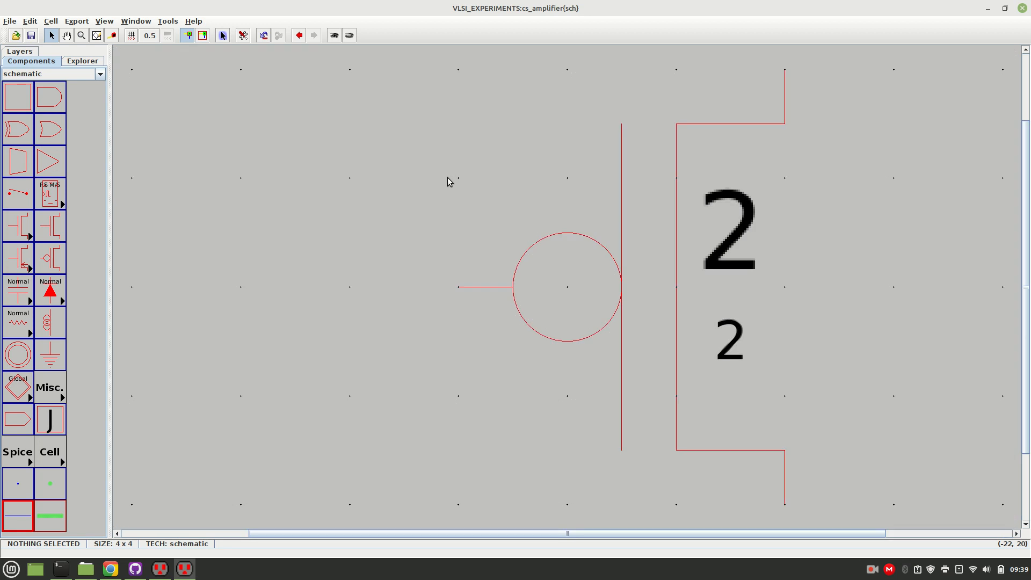
{"action": "key", "text": "ctrl+7"}
{"action": "key", "text": "ctrl+0"}
{"action": "scroll", "coordinate": [448, 178], "scroll_direction": "up", "scroll_amount": 2}
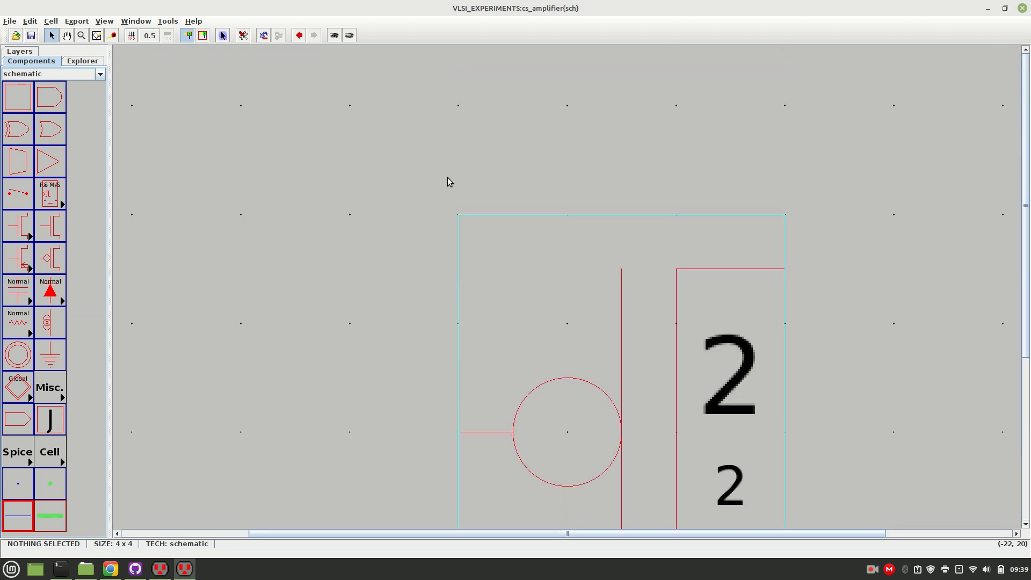
{"action": "scroll", "coordinate": [448, 177], "scroll_direction": "down", "scroll_amount": 1}
{"action": "scroll", "coordinate": [449, 182], "scroll_direction": "down", "scroll_amount": 2}
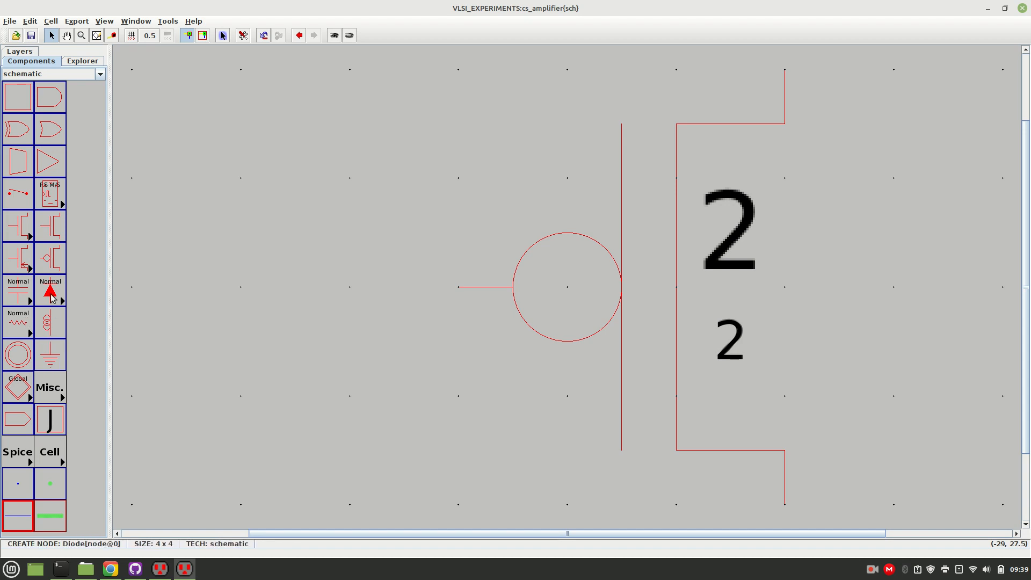
Place a second pMOS transistor beside the first and move it further right to leave a gap between them.
{"action": "left_click", "coordinate": [53, 262]}
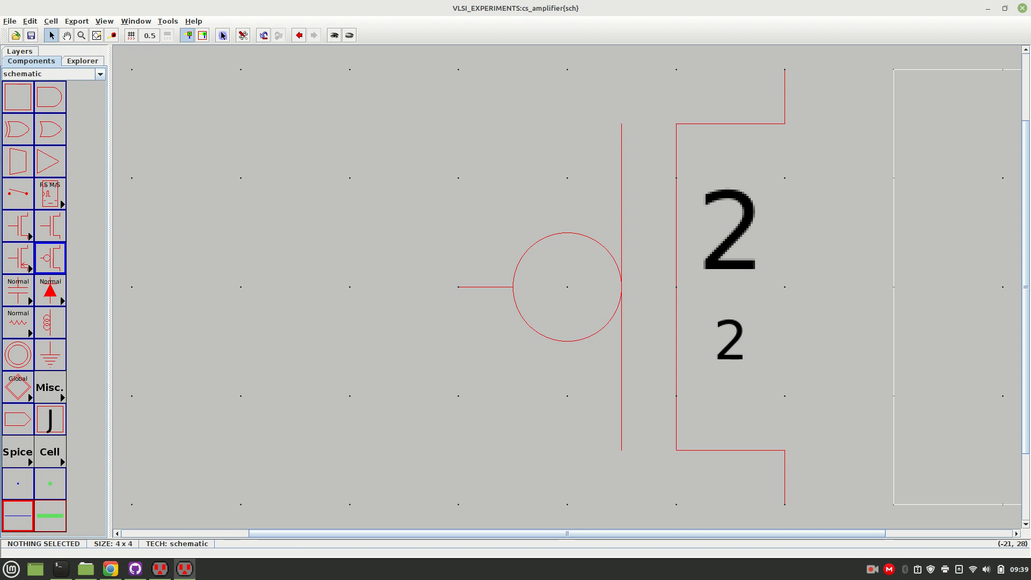
{"action": "left_click", "coordinate": [991, 269]}
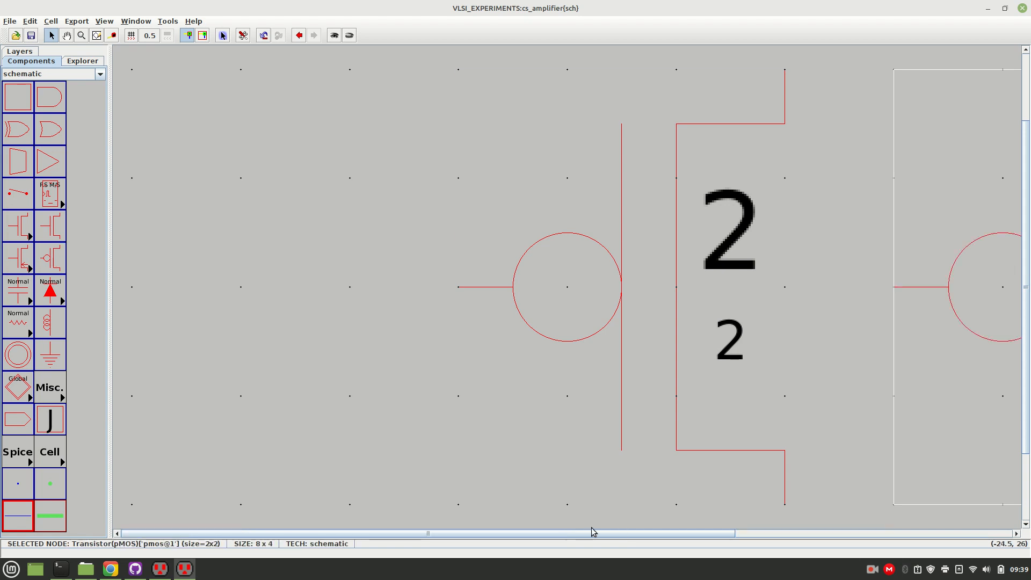
{"action": "left_click_drag", "start_coordinate": [584, 533], "coordinate": [772, 533]}
{"action": "left_click_drag", "start_coordinate": [708, 294], "coordinate": [981, 287]}
{"action": "left_click_drag", "start_coordinate": [534, 534], "coordinate": [558, 534]}
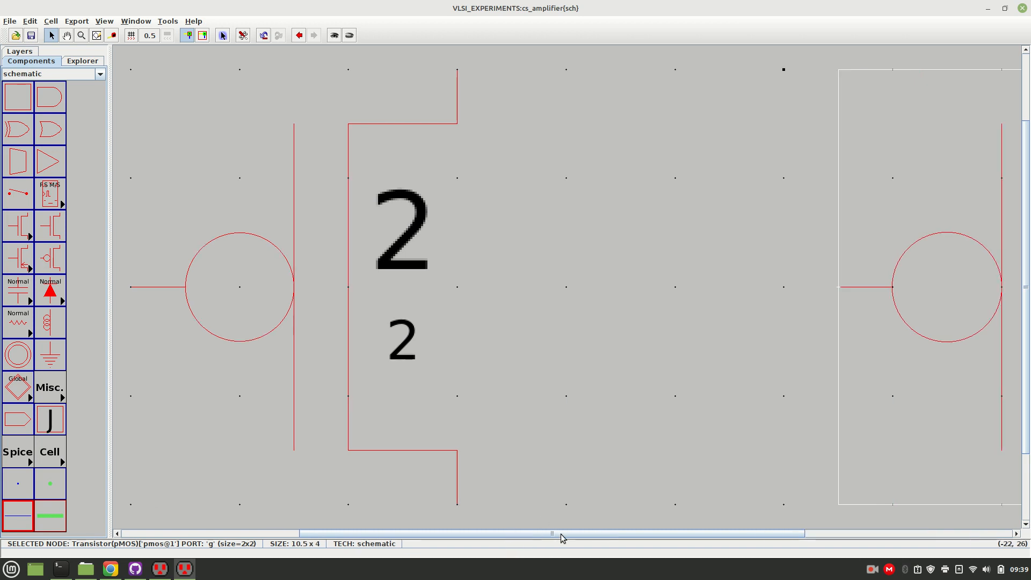
Place an nMOS transistor between the pMOS pair and move it below the left pMOS.
{"action": "left_click", "coordinate": [56, 237]}
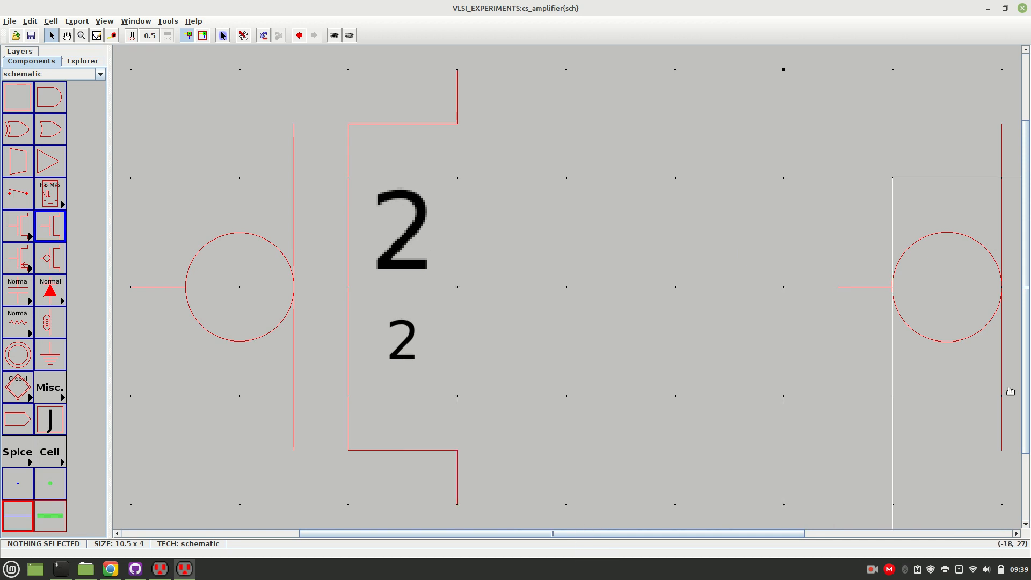
{"action": "left_click", "coordinate": [629, 456]}
{"action": "scroll", "coordinate": [643, 174], "scroll_direction": "down", "scroll_amount": 5}
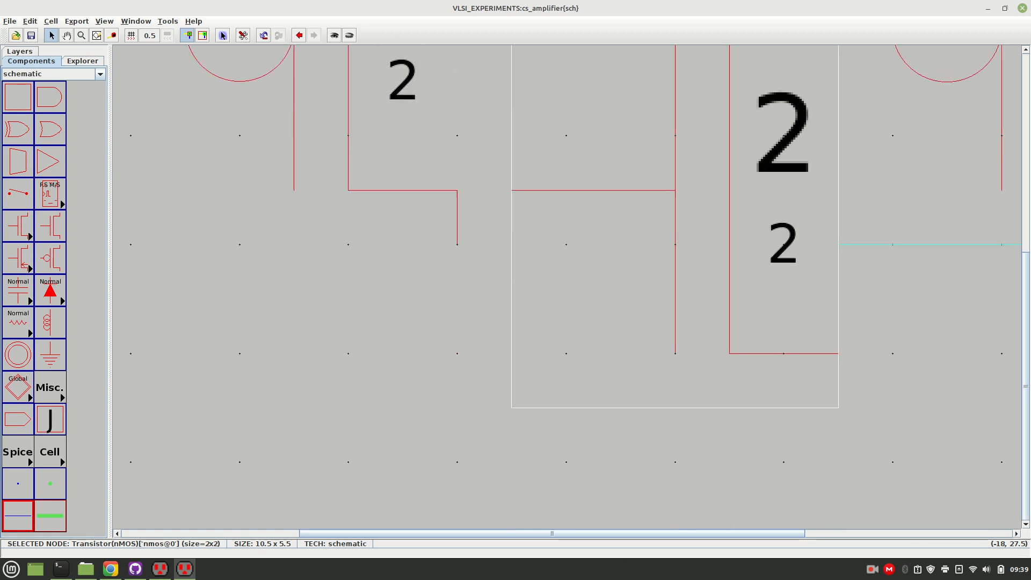
{"action": "left_click_drag", "start_coordinate": [640, 170], "coordinate": [538, 469]}
{"action": "left_click", "coordinate": [791, 385]}
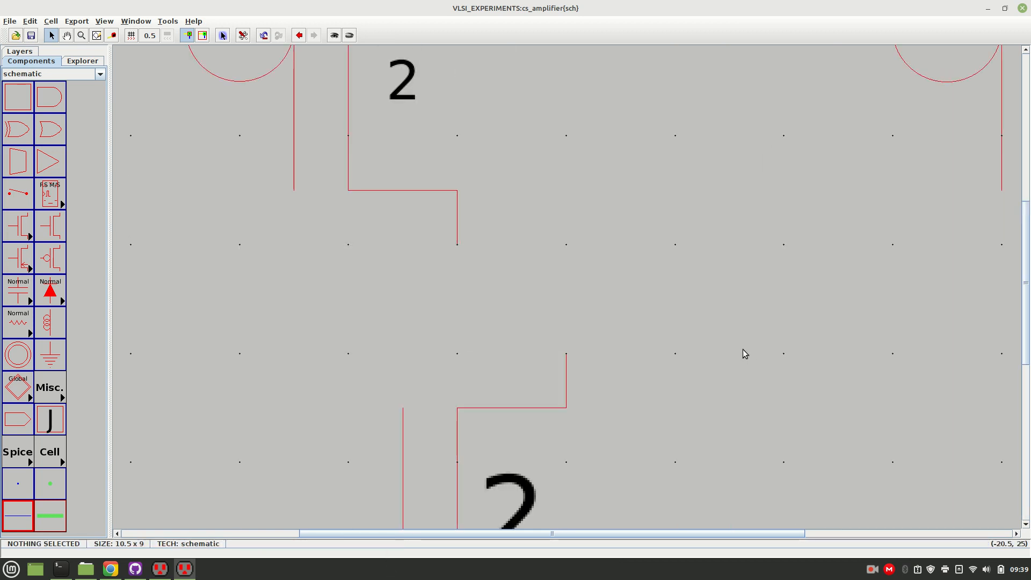
{"action": "key", "text": "ctrl+9"}
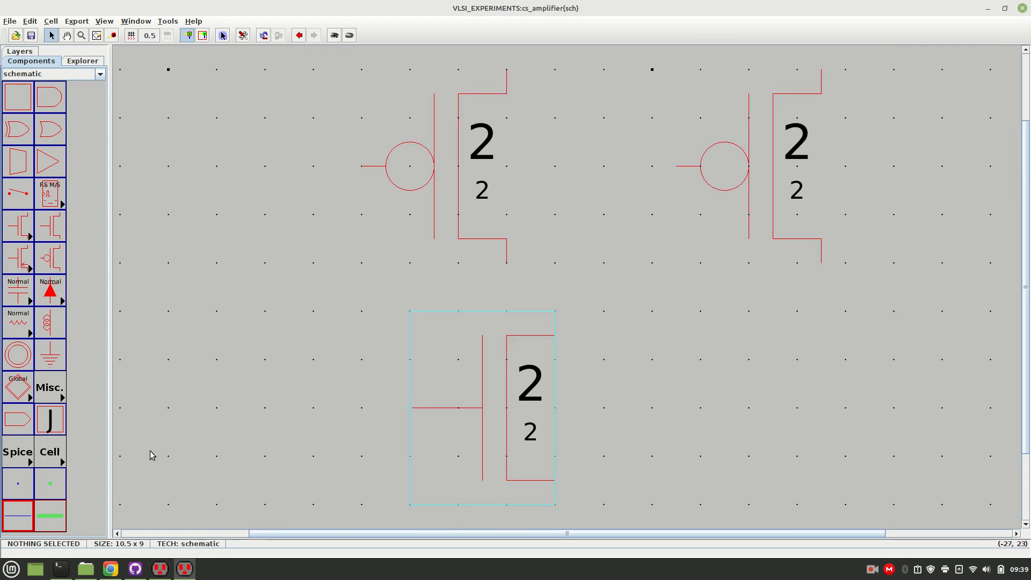
Place a second nMOS transistor below the right pMOS, and move both nMOS transistors about 3 grid units lower.
{"action": "left_click", "coordinate": [50, 225]}
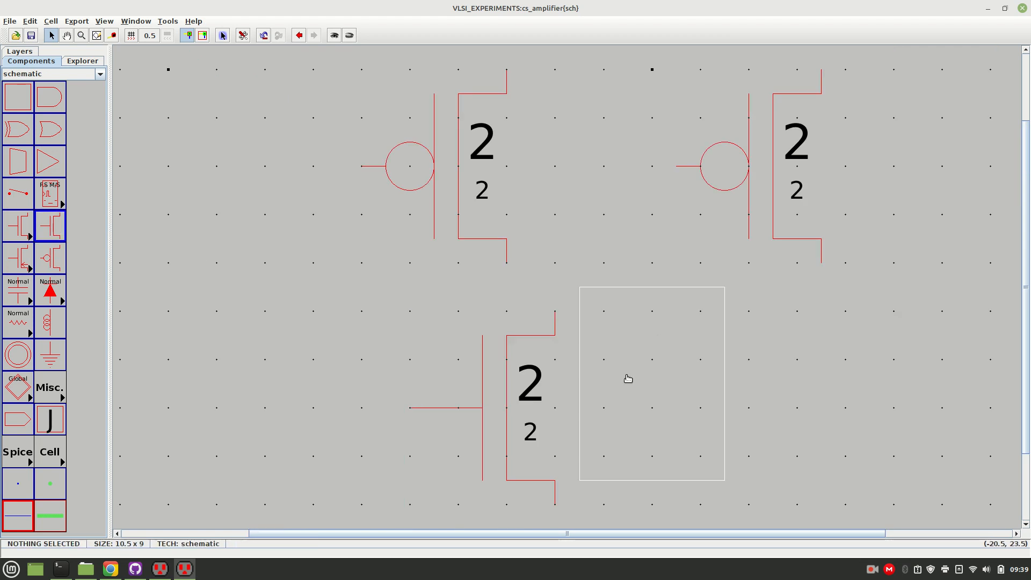
{"action": "left_click", "coordinate": [771, 423]}
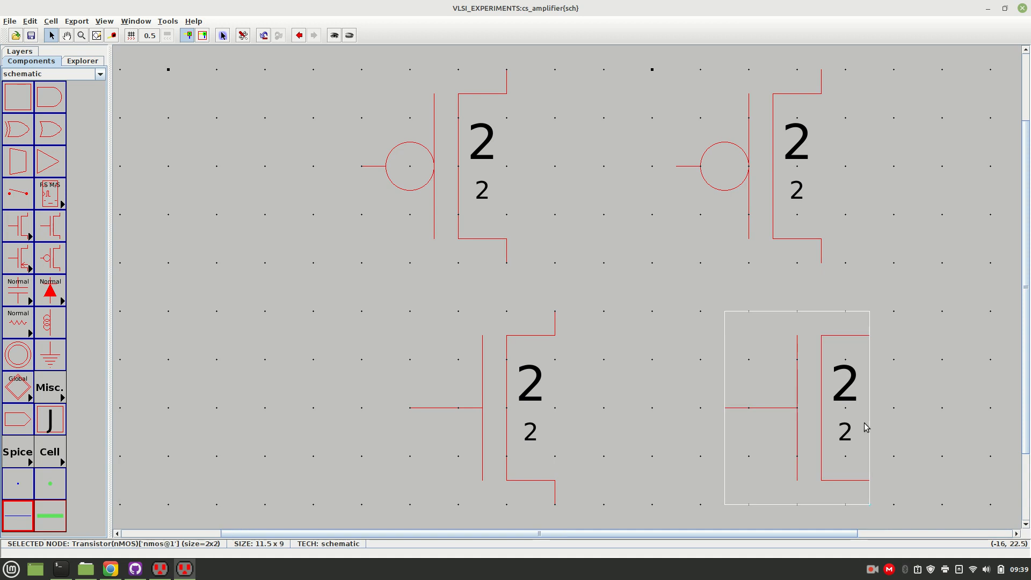
{"action": "left_click_drag", "start_coordinate": [488, 403], "coordinate": [462, 537]}
{"action": "left_click", "coordinate": [664, 482]}
{"action": "left_click_drag", "start_coordinate": [1028, 357], "coordinate": [1028, 446]}
{"action": "left_click_drag", "start_coordinate": [819, 307], "coordinate": [837, 427]}
{"action": "left_click", "coordinate": [924, 420]}
{"action": "left_click", "coordinate": [924, 403]}
{"action": "left_click_drag", "start_coordinate": [1028, 399], "coordinate": [1024, 244]}
Shift the left pMOS 0.5 units right, and rotate the right pMOS through a full turn and move it about 1.5 units right.
{"action": "left_click", "coordinate": [460, 237]}
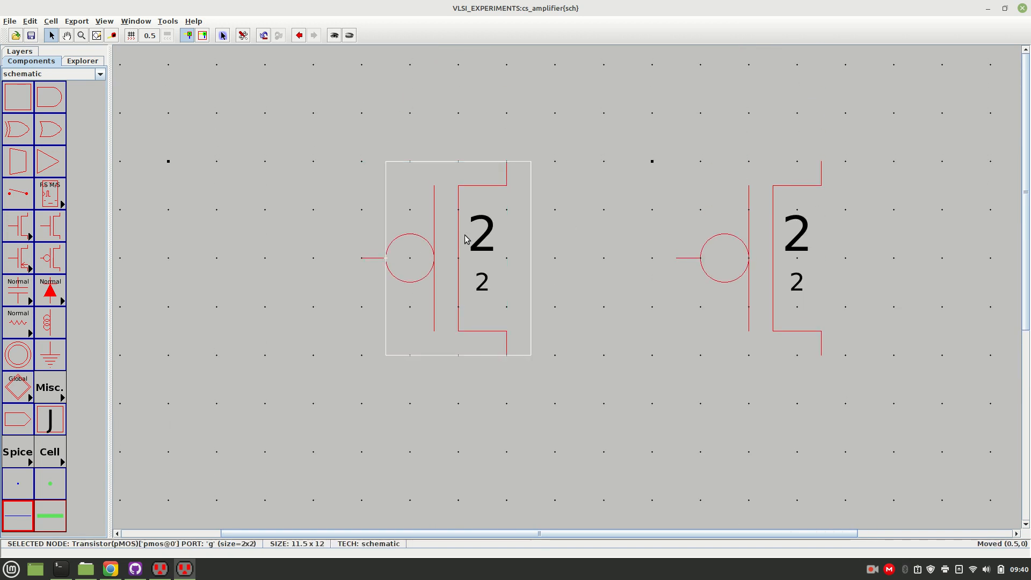
{"action": "left_click", "coordinate": [794, 256]}
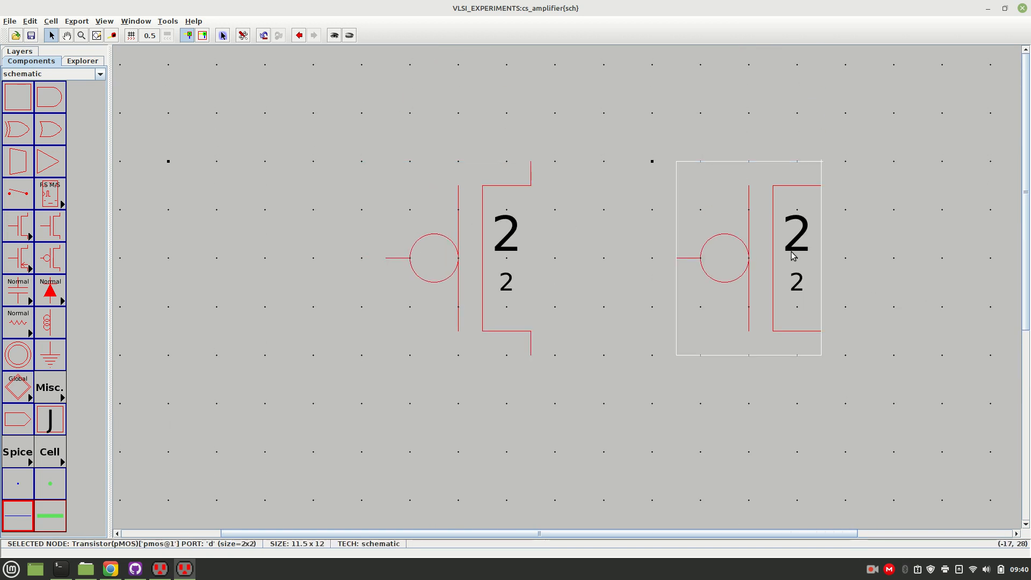
{"action": "key", "text": "ctrl+j"}
{"action": "key", "text": "ctrl+j"}
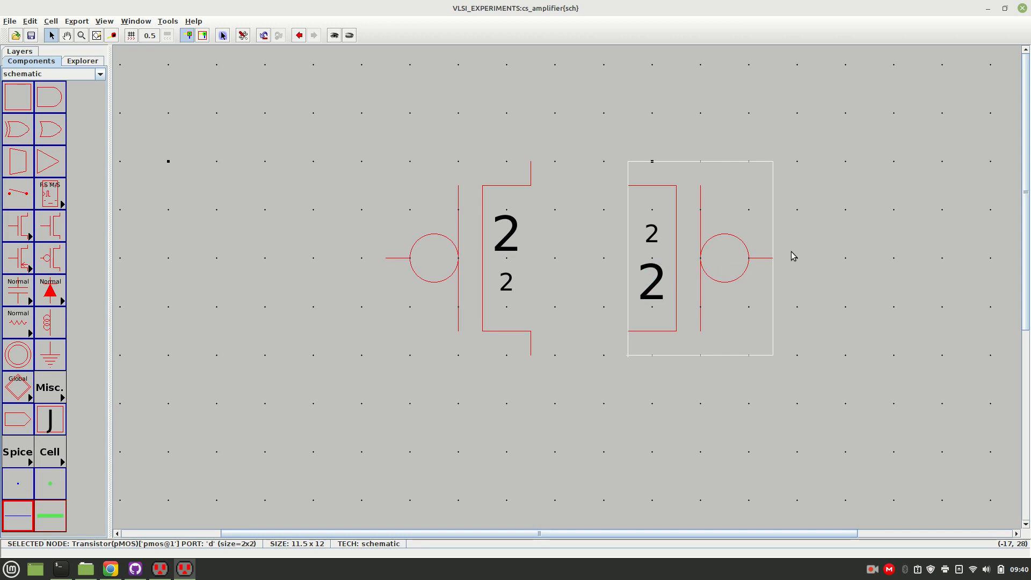
{"action": "key", "text": "ctrl+j"}
Rotate the left pMOS until its gate faces the right pMOS, and move it 2 units right.
{"action": "key", "text": "ctrl+j"}
{"action": "left_click_drag", "start_coordinate": [794, 257], "coordinate": [866, 256]}
{"action": "left_click", "coordinate": [473, 250]}
{"action": "key", "text": "ctrl+j"}
{"action": "key", "text": "ctrl+j"}
{"action": "key", "text": "ctrl+j"}
{"action": "key", "text": "ctrl+j"}
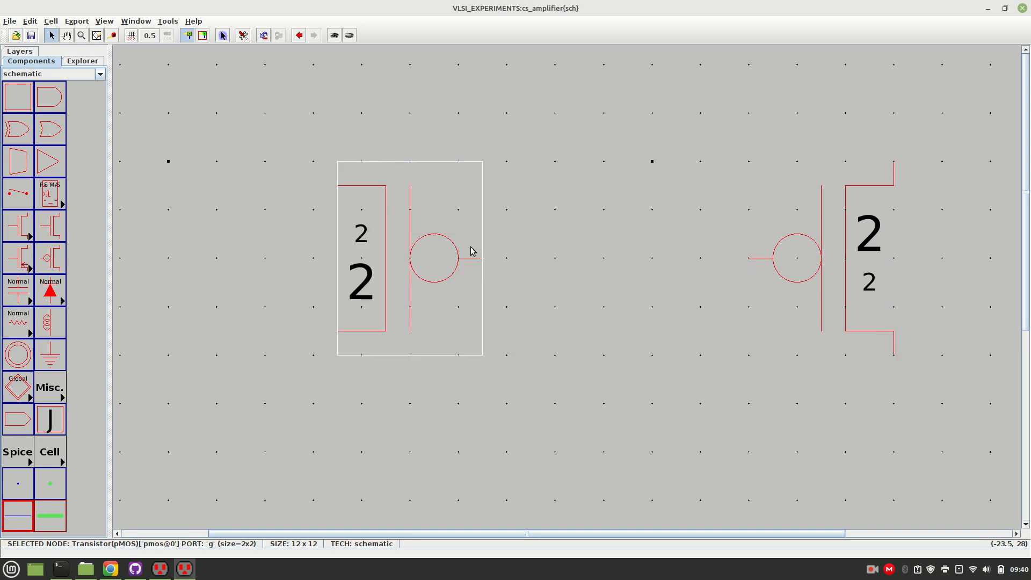
{"action": "key", "text": "ctrl+j"}
{"action": "key", "text": "ctrl+j"}
{"action": "key", "text": "ctrl+j"}
{"action": "key", "text": "ctrl+j"}
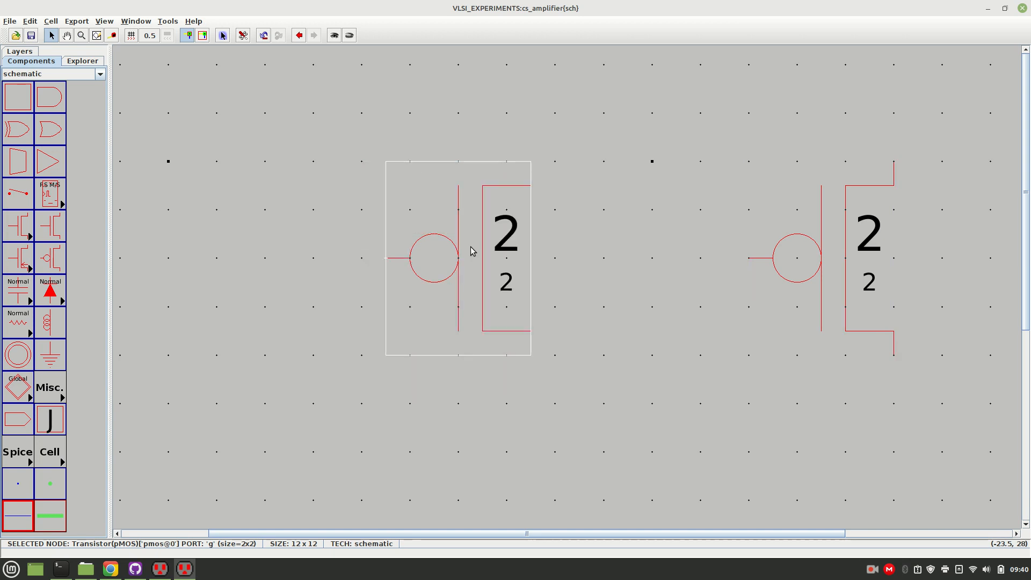
{"action": "left_click_drag", "start_coordinate": [444, 257], "coordinate": [539, 257]}
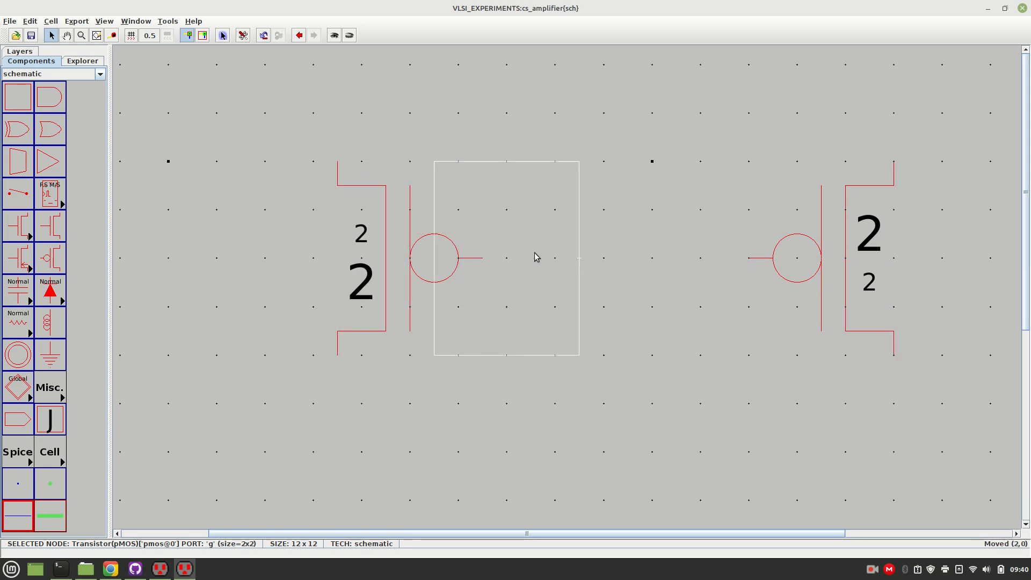
Move the left nMOS transistor about 1.5 units left and 2 units up, lining its terminals up with the left pMOS.
{"action": "left_click", "coordinate": [631, 336]}
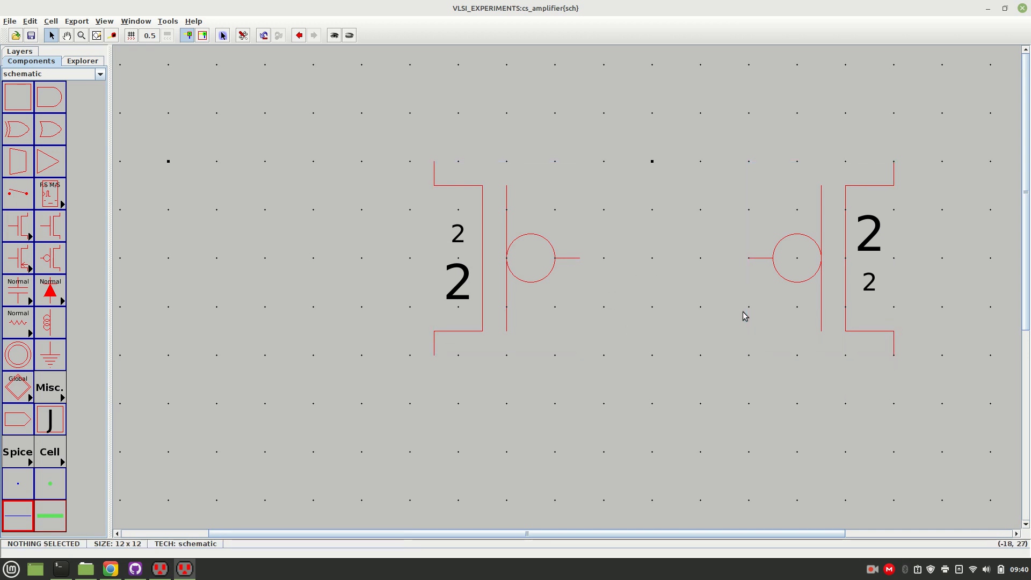
{"action": "key", "text": "ctrl+9"}
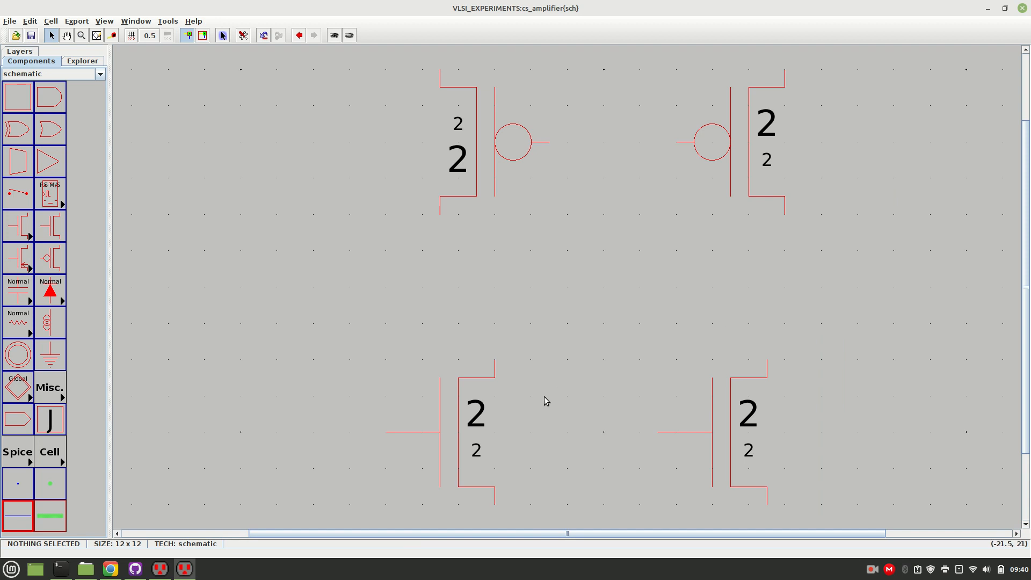
{"action": "left_click", "coordinate": [456, 428]}
{"action": "left_click_drag", "start_coordinate": [456, 428], "coordinate": [411, 355]}
{"action": "left_click", "coordinate": [517, 370]}
Move the right nMOS transistor about 2 units up and 1 unit right, and rotate it until its gate points right.
{"action": "left_click_drag", "start_coordinate": [721, 453], "coordinate": [764, 378]}
{"action": "left_click", "coordinate": [852, 429]}
{"action": "left_click", "coordinate": [784, 369]}
{"action": "key", "text": "ctrl+j"}
{"action": "key", "text": "ctrl+j"}
{"action": "key", "text": "ctrl+j"}
{"action": "key", "text": "ctrl+j"}
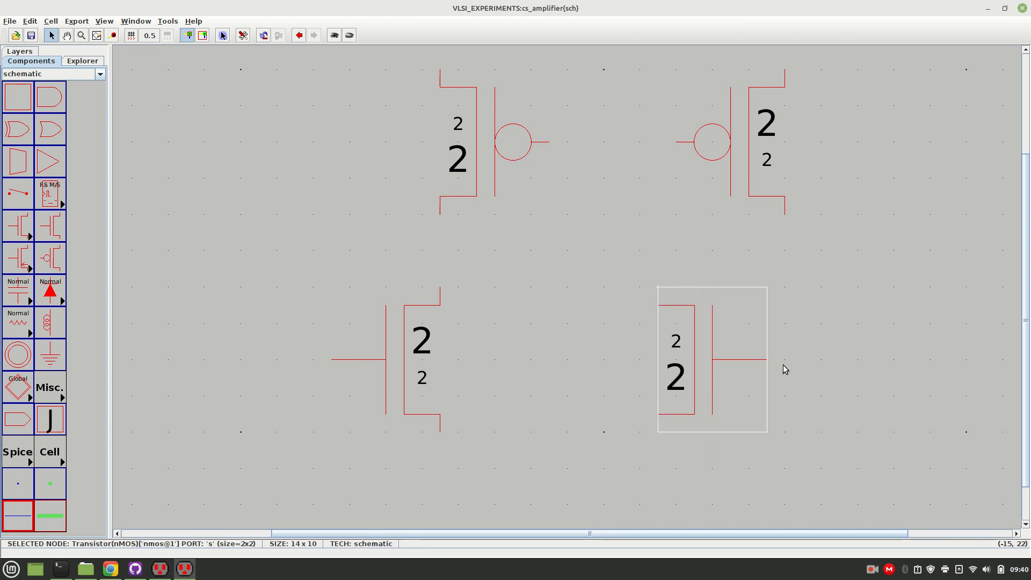
{"action": "key", "text": "ctrl+j"}
{"action": "key", "text": "ctrl+j"}
Move the rotated right nMOS about 3.5 units right so its source and drain line up with the right pMOS terminals.
{"action": "left_click_drag", "start_coordinate": [716, 356], "coordinate": [843, 357]}
{"action": "left_click", "coordinate": [903, 361]}
{"action": "left_click", "coordinate": [800, 339]}
{"action": "left_click", "coordinate": [956, 346]}
{"action": "left_click", "coordinate": [824, 261]}
{"action": "left_click", "coordinate": [817, 329]}
{"action": "left_click_drag", "start_coordinate": [818, 327], "coordinate": [818, 308]}
{"action": "left_click", "coordinate": [854, 223]}
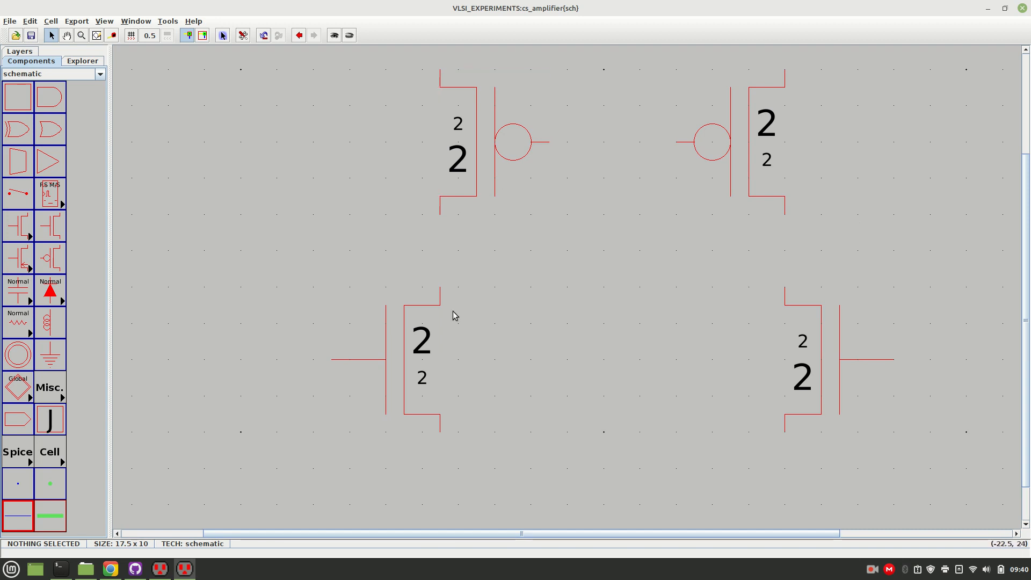
Place a ground symbol centred below the two nMOS transistors and move it about 2 units down.
{"action": "left_click", "coordinate": [53, 357]}
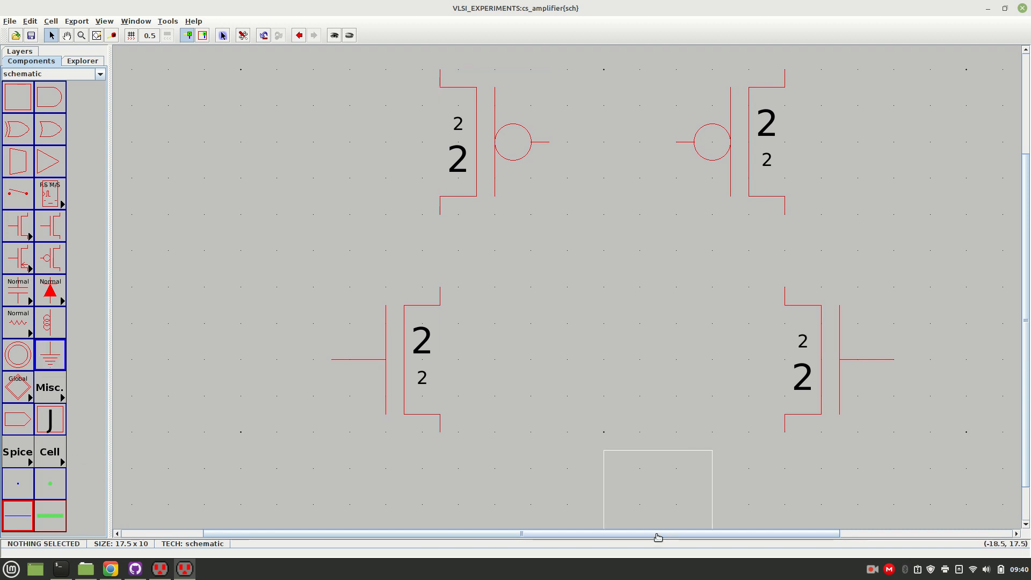
{"action": "left_click", "coordinate": [603, 532]}
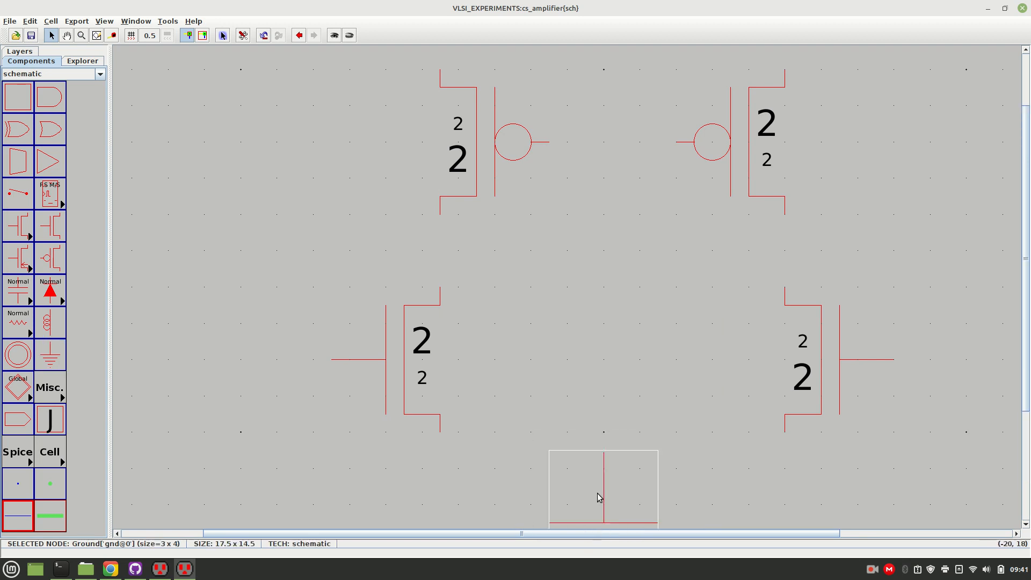
{"action": "left_click_drag", "start_coordinate": [1026, 389], "coordinate": [1026, 460]}
{"action": "left_click_drag", "start_coordinate": [602, 416], "coordinate": [609, 489]}
{"action": "left_click_drag", "start_coordinate": [767, 452], "coordinate": [977, 417]}
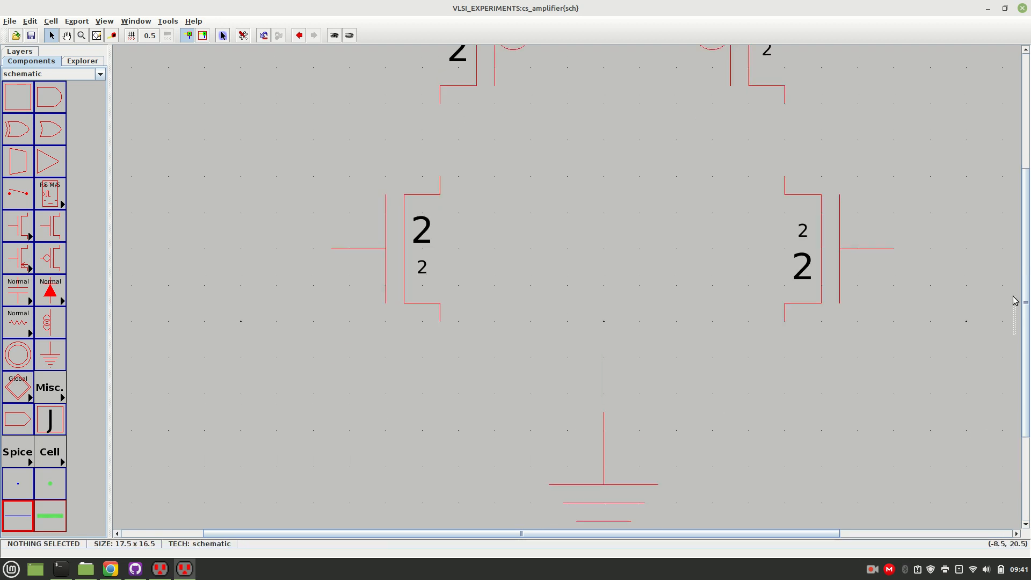
Place a power symbol above the two pMOS transistors, centred directly over the ground symbol.
{"action": "left_click_drag", "start_coordinate": [1026, 233], "coordinate": [1027, 116]}
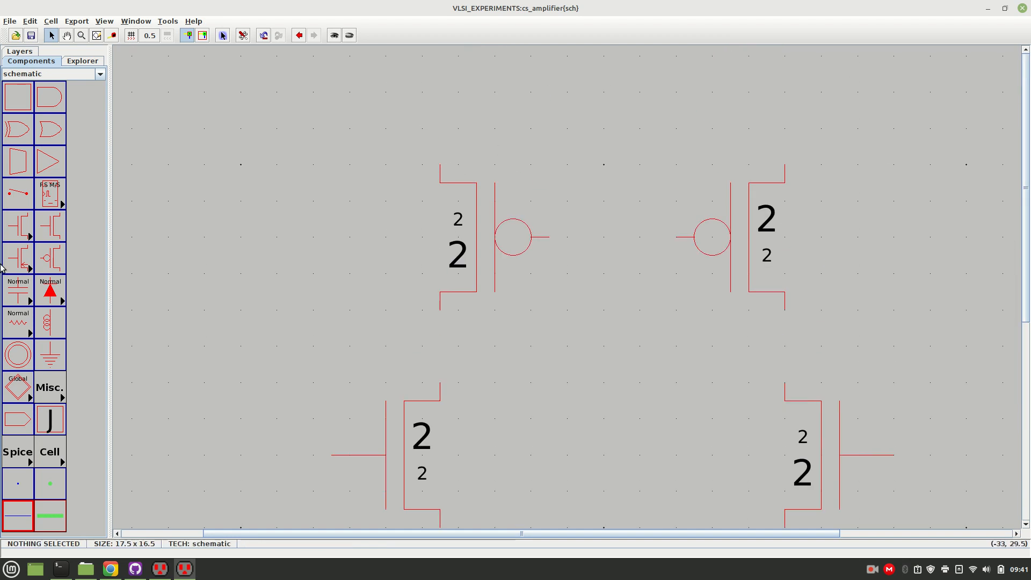
{"action": "left_click", "coordinate": [18, 354]}
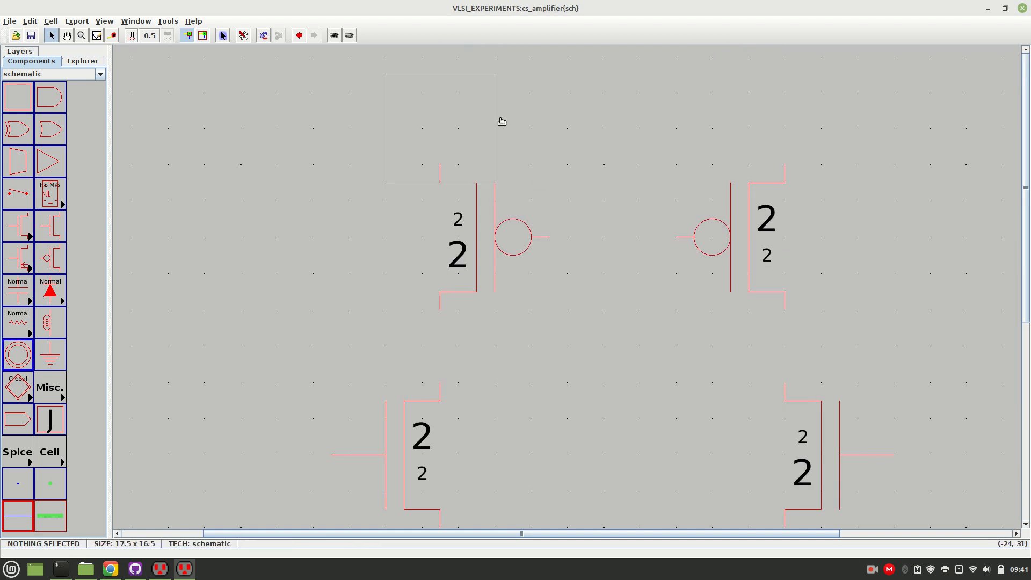
{"action": "left_click", "coordinate": [624, 55]}
{"action": "left_click_drag", "start_coordinate": [630, 67], "coordinate": [606, 55]}
{"action": "left_click", "coordinate": [731, 102]}
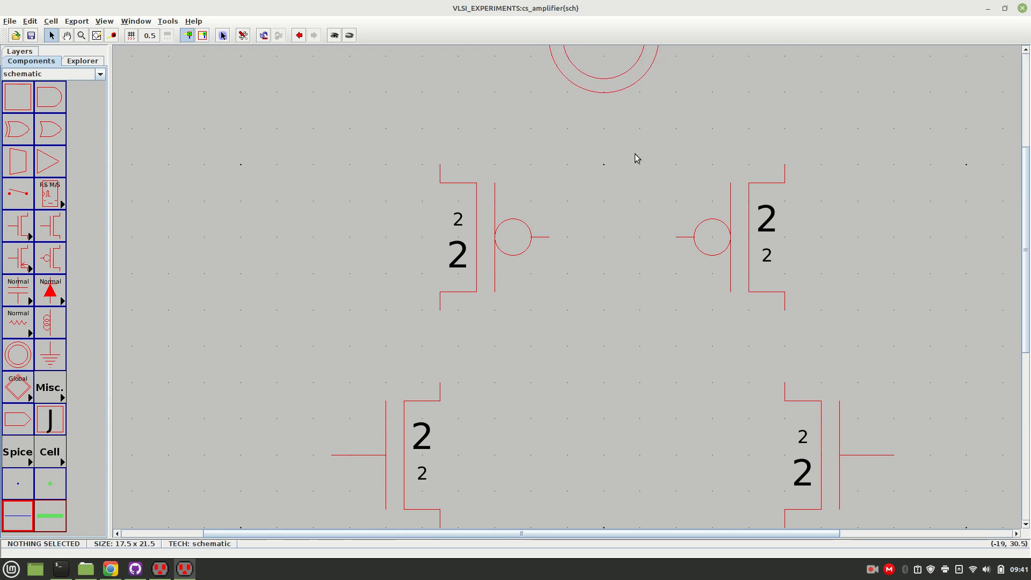
Wire the upper terminals of both pMOS transistors together with a horizontal rail about 1 unit above them.
{"action": "left_click", "coordinate": [441, 169]}
{"action": "right_click", "coordinate": [436, 137]}
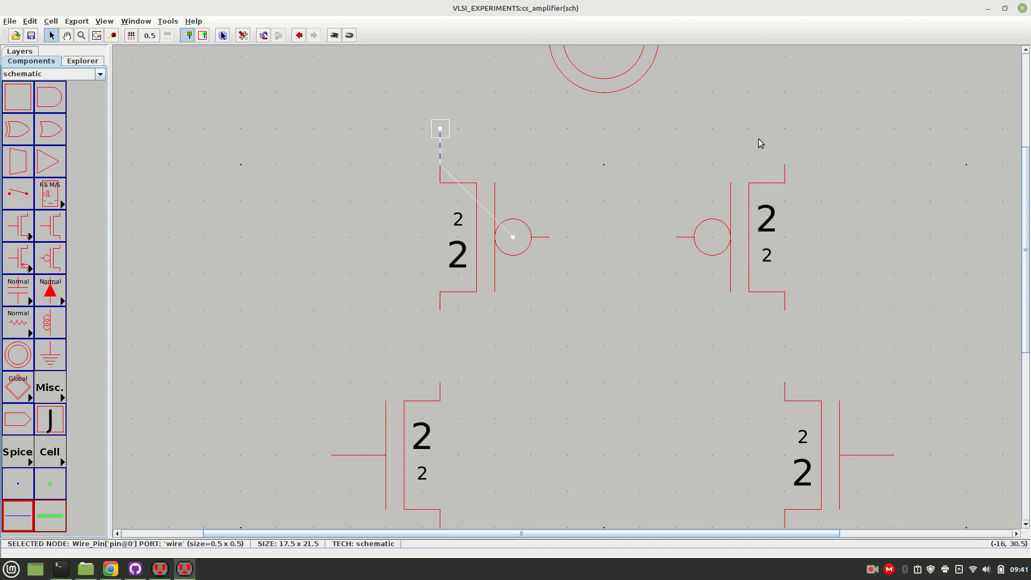
{"action": "right_click", "coordinate": [782, 130]}
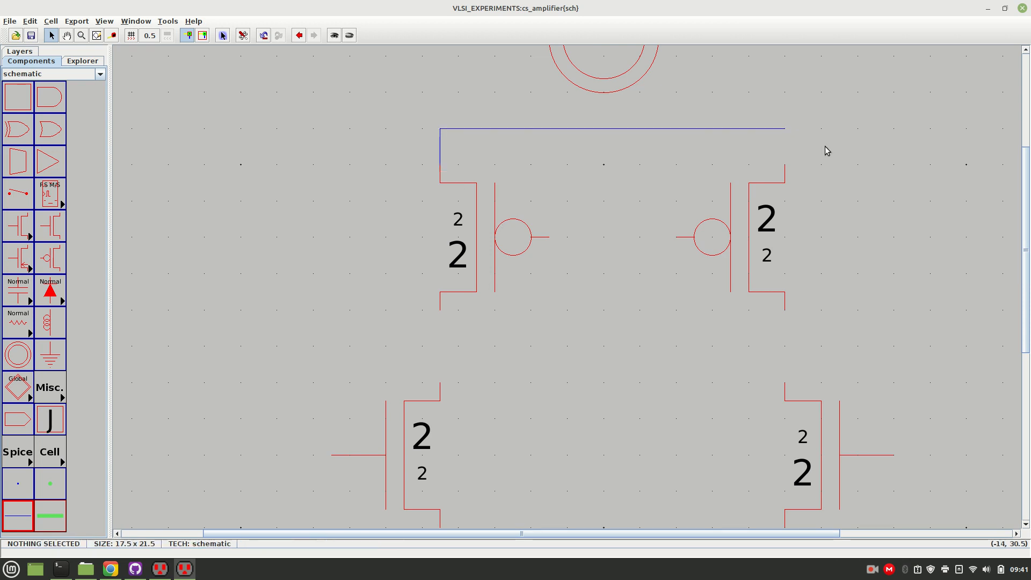
{"action": "left_click", "coordinate": [787, 169]}
{"action": "right_click", "coordinate": [785, 130]}
{"action": "left_click", "coordinate": [876, 185]}
Wire the two pMOS gates together, and connect each pMOS lower terminal to the nMOS directly below it.
{"action": "left_click", "coordinate": [549, 240]}
{"action": "right_click", "coordinate": [675, 240]}
{"action": "left_click", "coordinate": [441, 313]}
{"action": "right_click", "coordinate": [441, 385]}
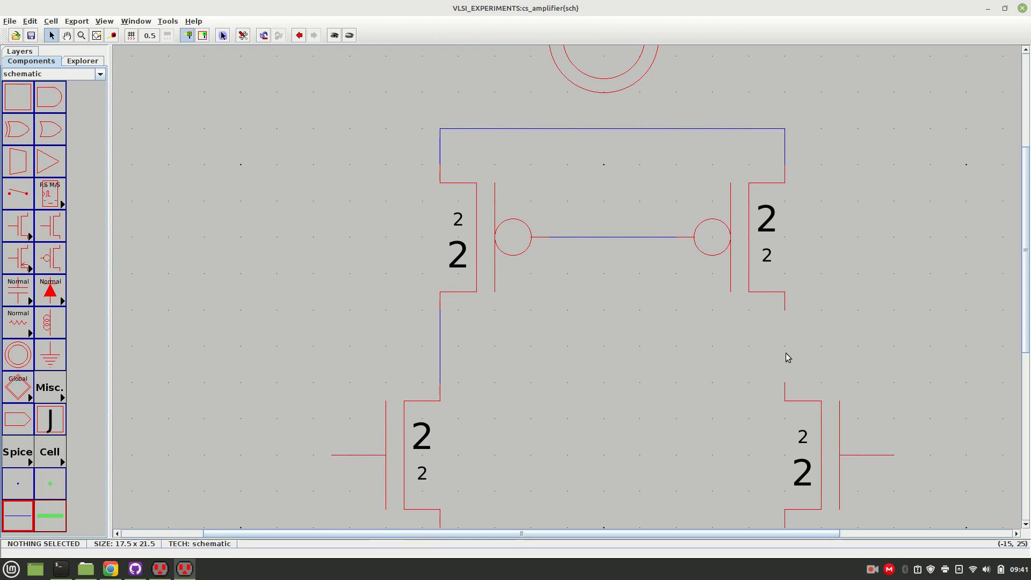
{"action": "left_click", "coordinate": [784, 309]}
{"action": "right_click", "coordinate": [786, 388]}
Wire the left pMOS–nMOS connection to the shared pMOS gate wire, and shift the vertical segment about 1 unit right.
{"action": "left_click", "coordinate": [442, 347]}
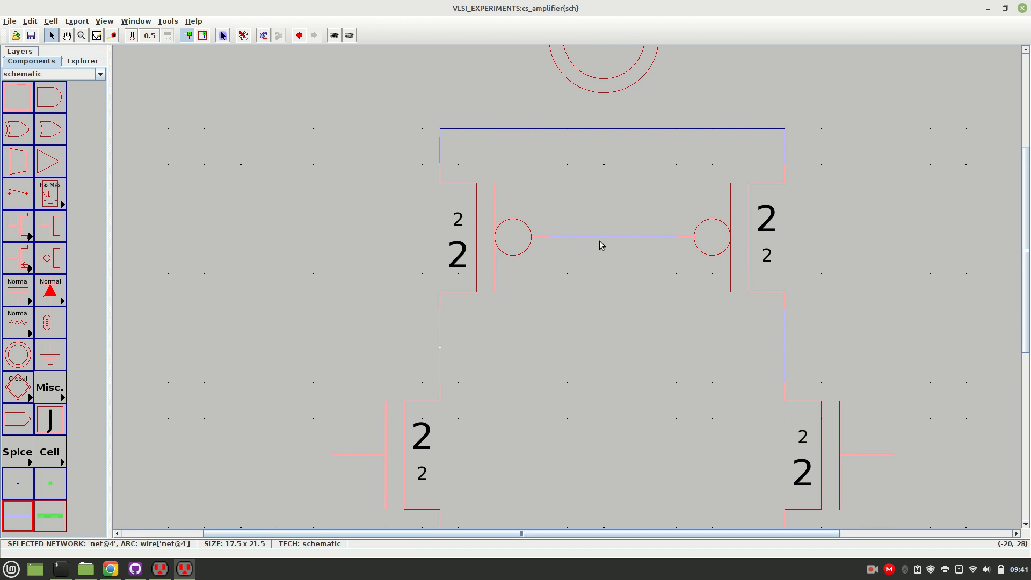
{"action": "right_click", "coordinate": [581, 345]}
{"action": "left_click", "coordinate": [624, 362]}
{"action": "left_click", "coordinate": [583, 347]}
{"action": "right_click", "coordinate": [585, 240]}
{"action": "left_click", "coordinate": [647, 327]}
{"action": "left_click", "coordinate": [586, 304]}
{"action": "left_click_drag", "start_coordinate": [585, 305], "coordinate": [622, 301]}
{"action": "left_click", "coordinate": [648, 390]}
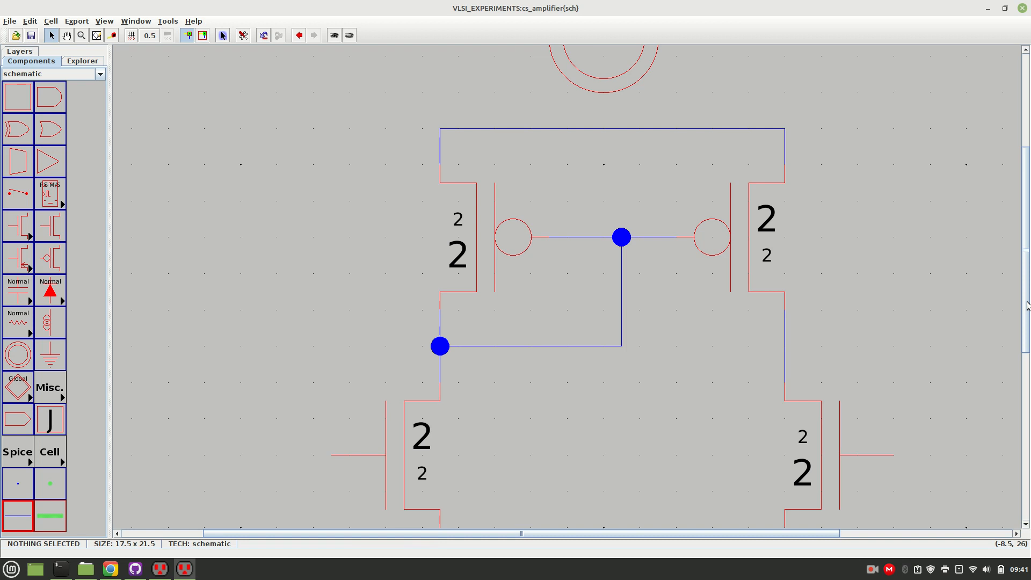
Wire the power symbol down to the middle of the horizontal rail joining the pMOS transistors.
{"action": "scroll", "coordinate": [601, 202], "scroll_direction": "up", "scroll_amount": 3}
{"action": "left_click", "coordinate": [606, 195]}
{"action": "right_click", "coordinate": [605, 116]}
{"action": "left_click", "coordinate": [778, 161]}
Wire the lower terminals of both nMOS transistors together with a horizontal rail about 1 unit below them.
{"action": "left_click_drag", "start_coordinate": [1027, 245], "coordinate": [1026, 395]}
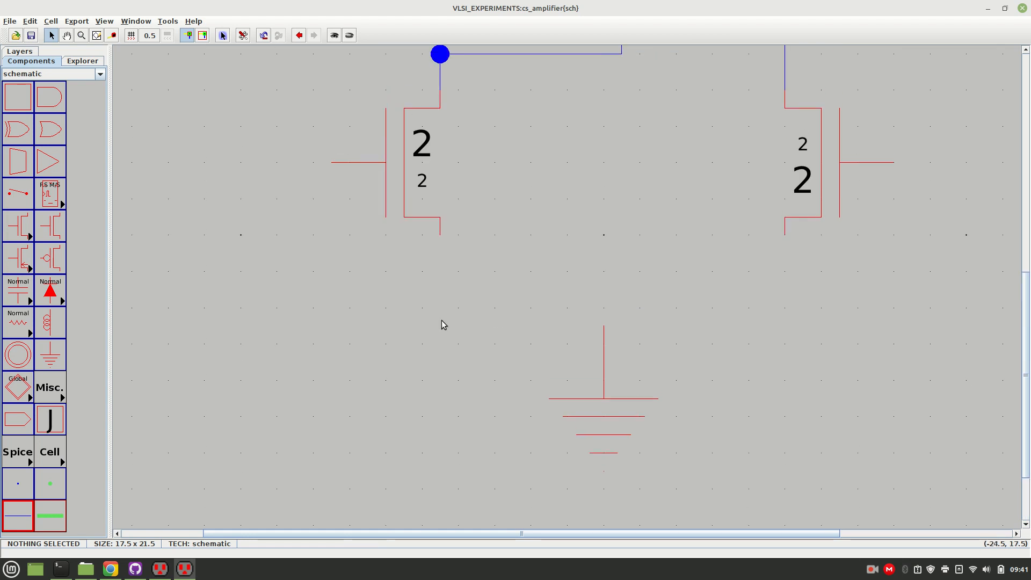
{"action": "left_click", "coordinate": [439, 226]}
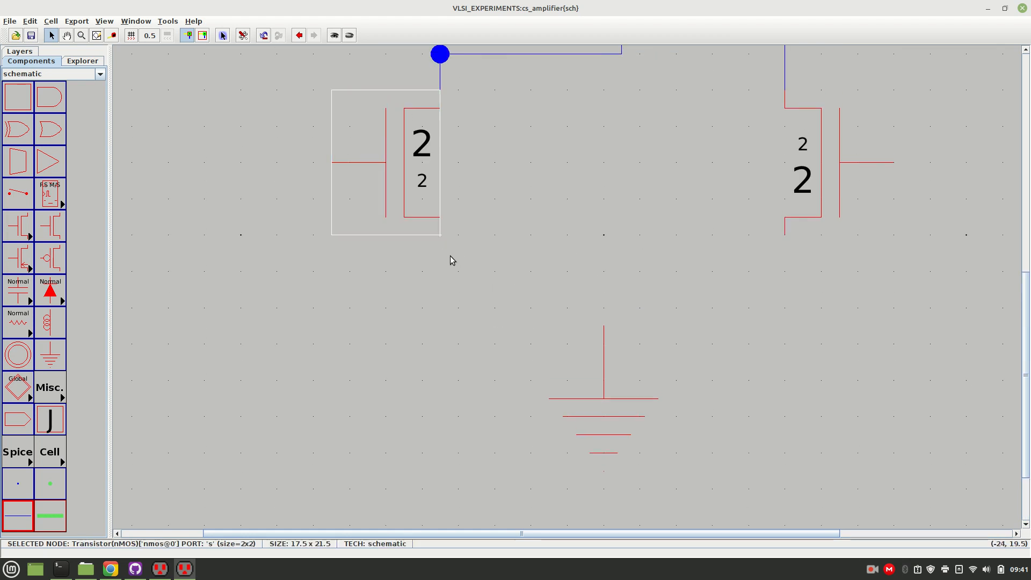
{"action": "right_click", "coordinate": [444, 259]}
{"action": "left_click", "coordinate": [787, 240]}
{"action": "right_click", "coordinate": [787, 269]}
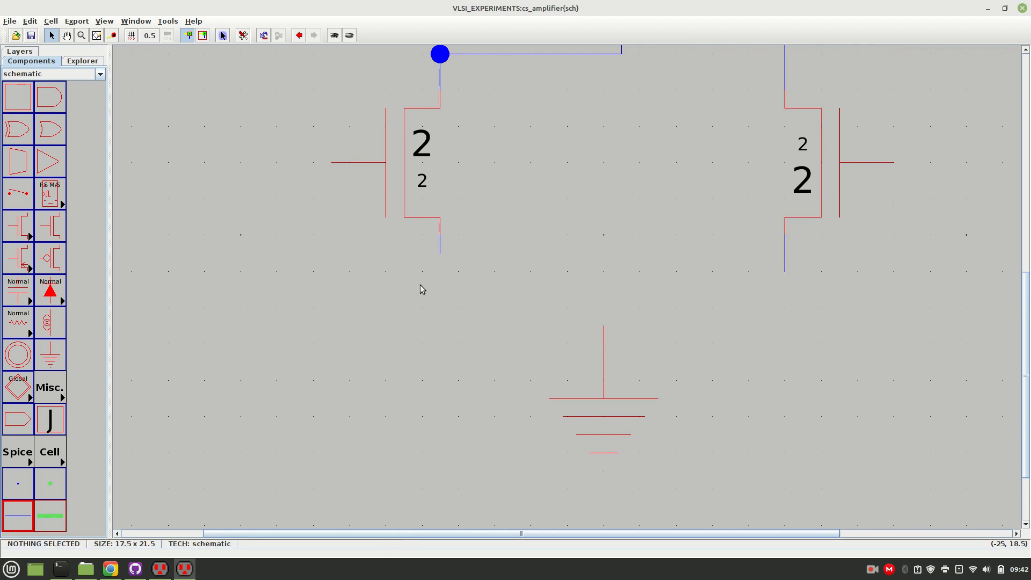
{"action": "left_click", "coordinate": [439, 258]}
{"action": "right_click", "coordinate": [782, 269]}
Wire the ground symbol up to the middle of the rail joining the nMOS transistors.
{"action": "left_click", "coordinate": [610, 330]}
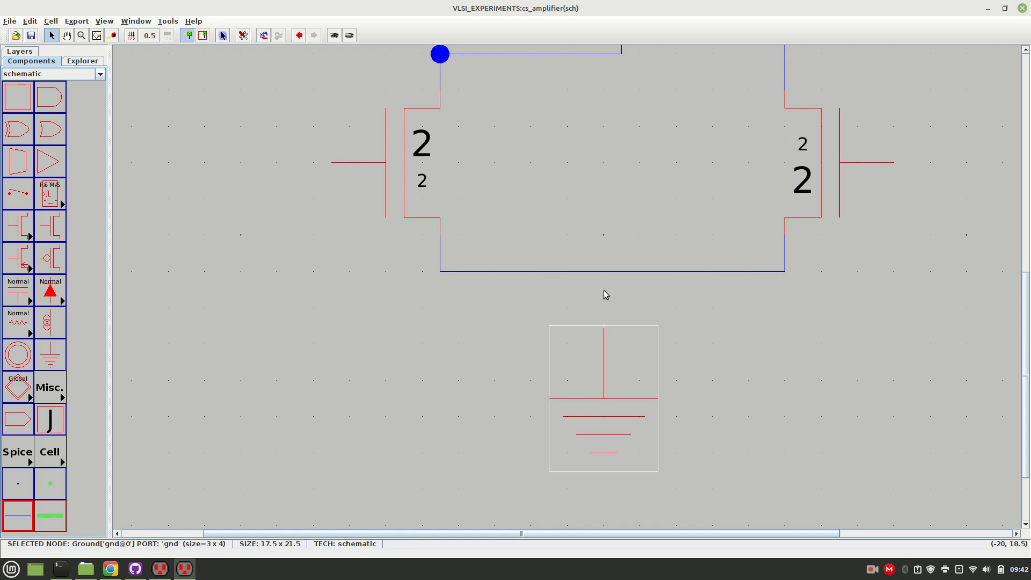
{"action": "right_click", "coordinate": [603, 271]}
{"action": "left_click", "coordinate": [750, 326]}
Place an off-page connector right of the right branch and wire it to the node between the right pMOS and nMOS.
{"action": "left_click_drag", "start_coordinate": [1023, 339], "coordinate": [1024, 231]}
{"action": "key", "text": "ctrl+9"}
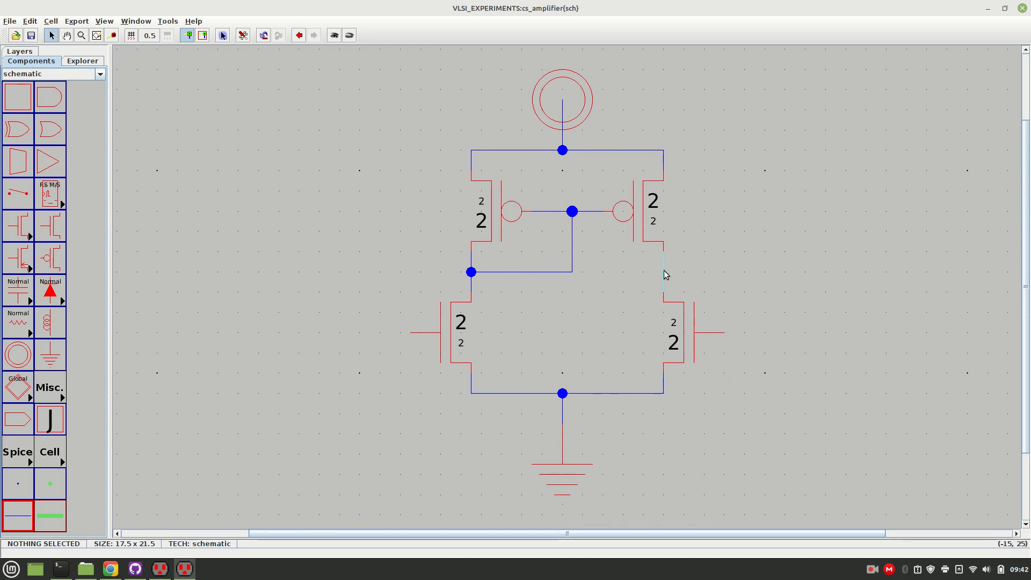
{"action": "left_click", "coordinate": [18, 419]}
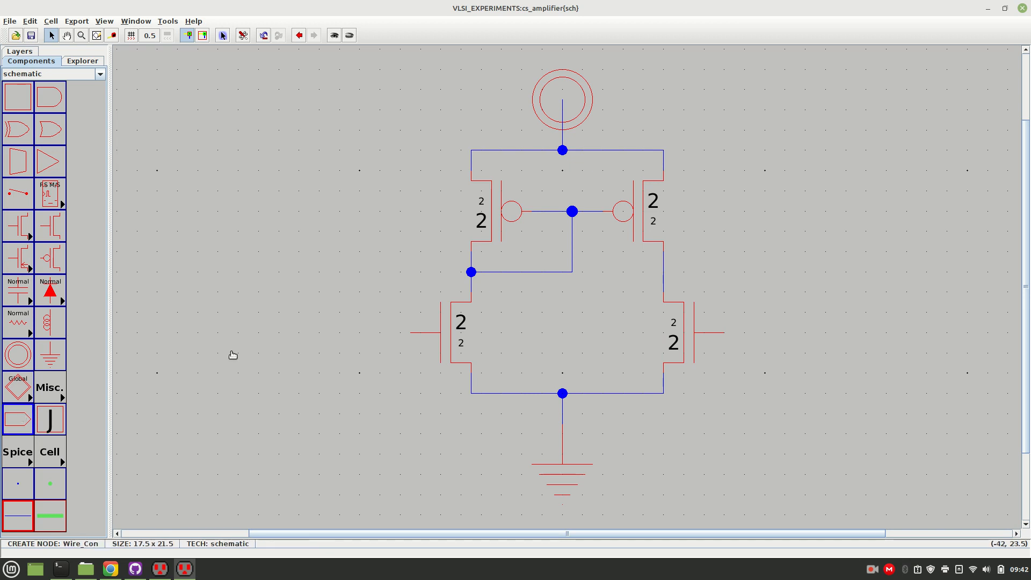
{"action": "left_click", "coordinate": [779, 263]}
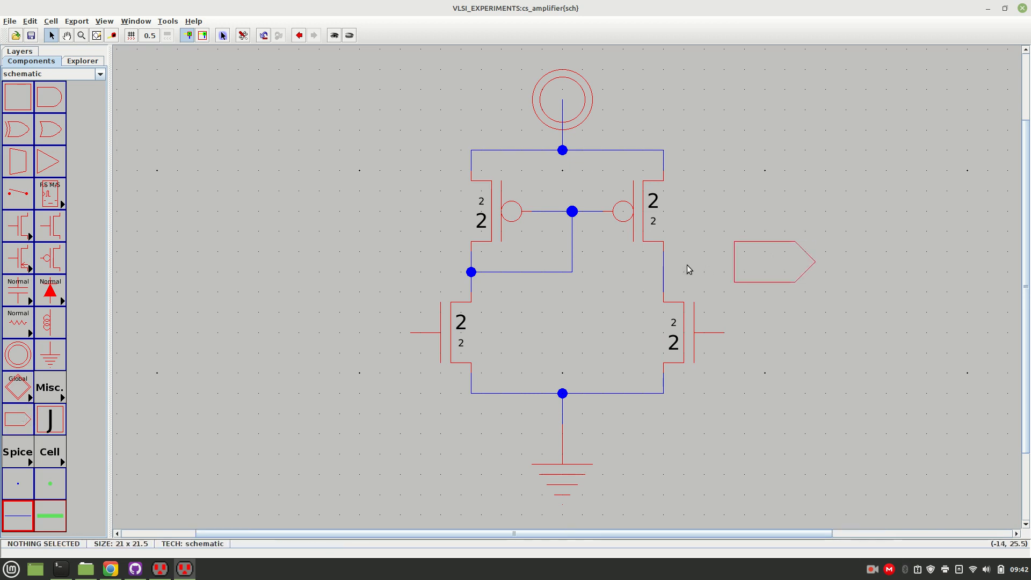
{"action": "left_click", "coordinate": [665, 263]}
{"action": "right_click", "coordinate": [740, 259]}
{"action": "left_click", "coordinate": [779, 327]}
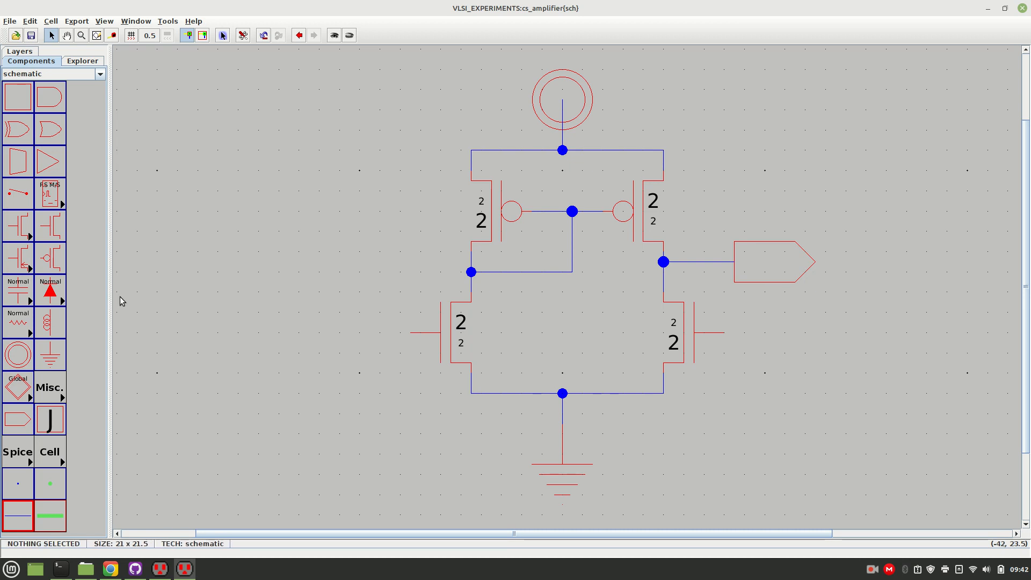
Place an off-page connector left of the left nMOS, level with its gate, and wire its tip to the gate.
{"action": "left_click", "coordinate": [49, 322]}
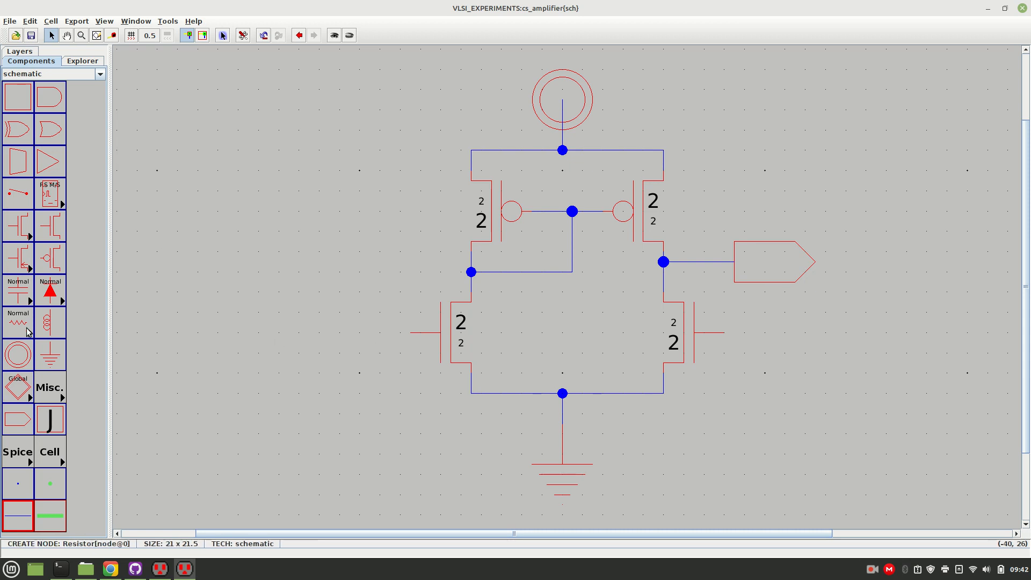
{"action": "left_click", "coordinate": [18, 422]}
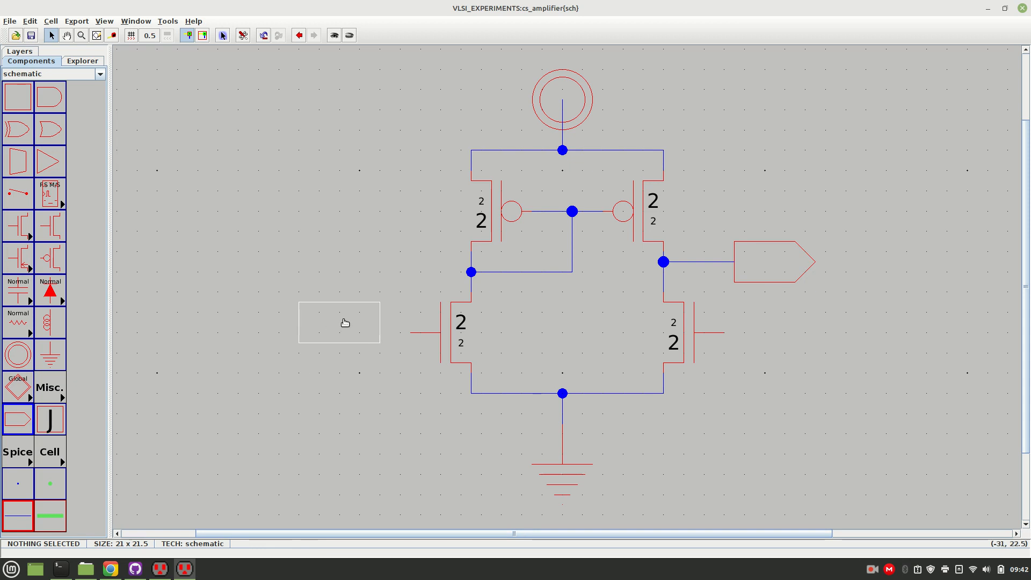
{"action": "left_click", "coordinate": [344, 337]}
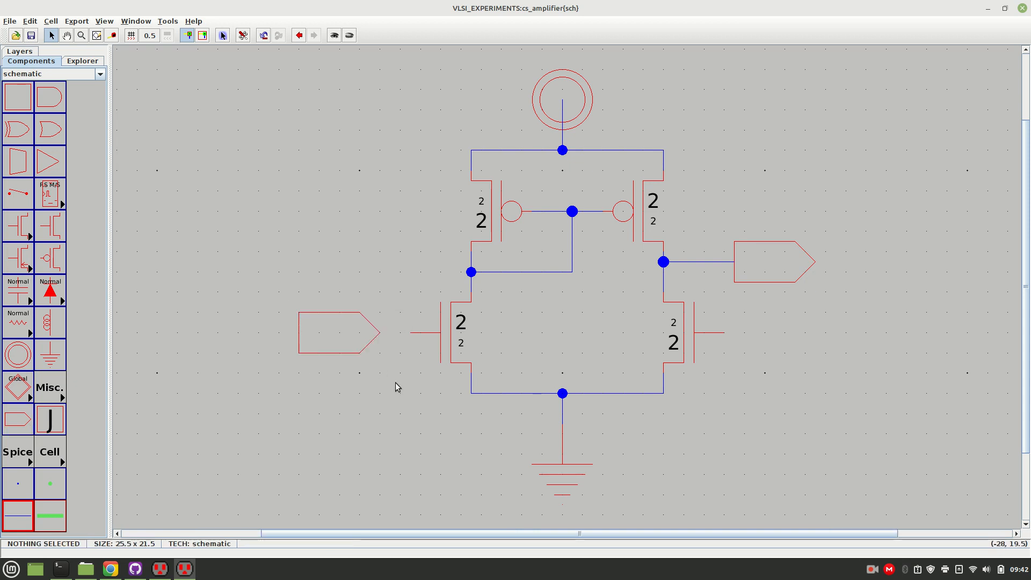
{"action": "left_click", "coordinate": [377, 332]}
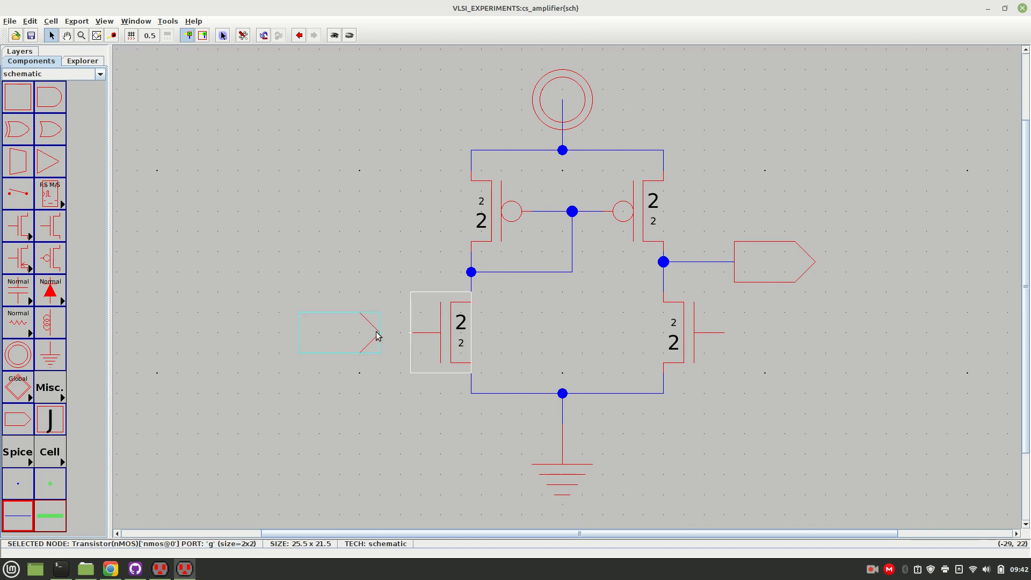
{"action": "left_click", "coordinate": [304, 273]}
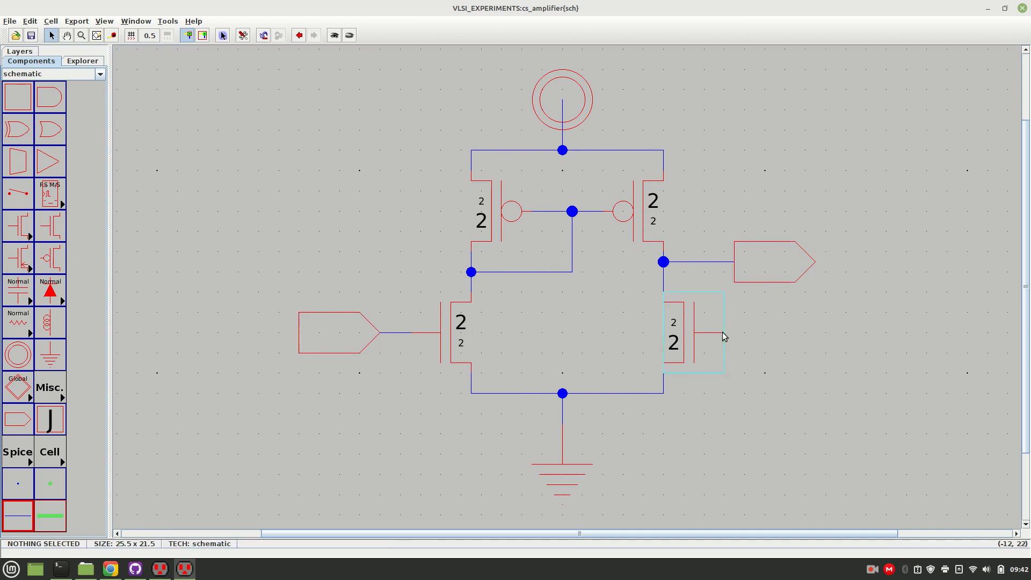
Place an off-page connector right of the right nMOS, rotate it 180° to face the gate, and move it about 0.5 units left.
{"action": "left_click", "coordinate": [11, 421]}
{"action": "left_click", "coordinate": [806, 336]}
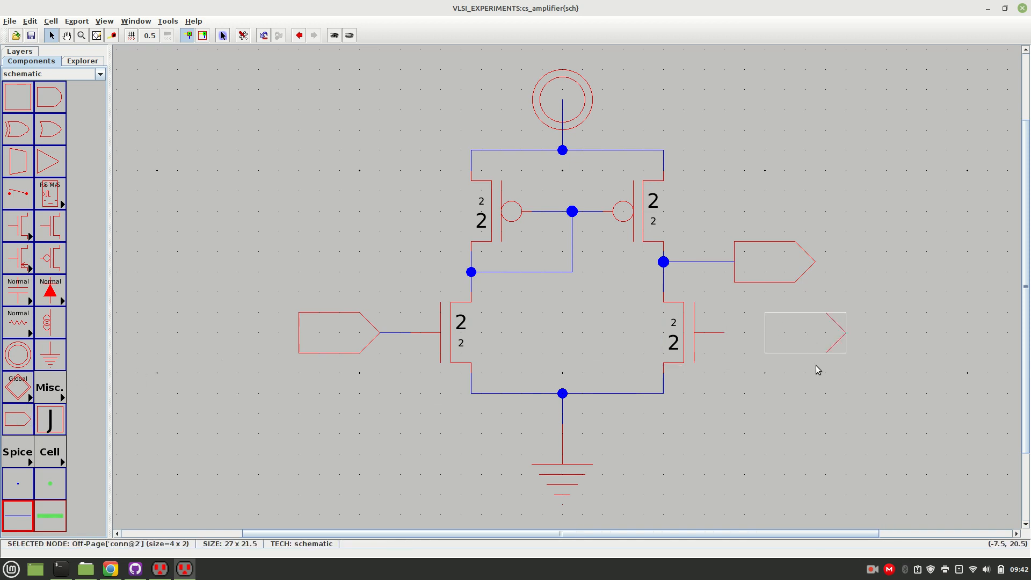
{"action": "key", "text": "ctrl+j"}
{"action": "key", "text": "ctrl+j"}
{"action": "left_click_drag", "start_coordinate": [808, 339], "coordinate": [795, 338]}
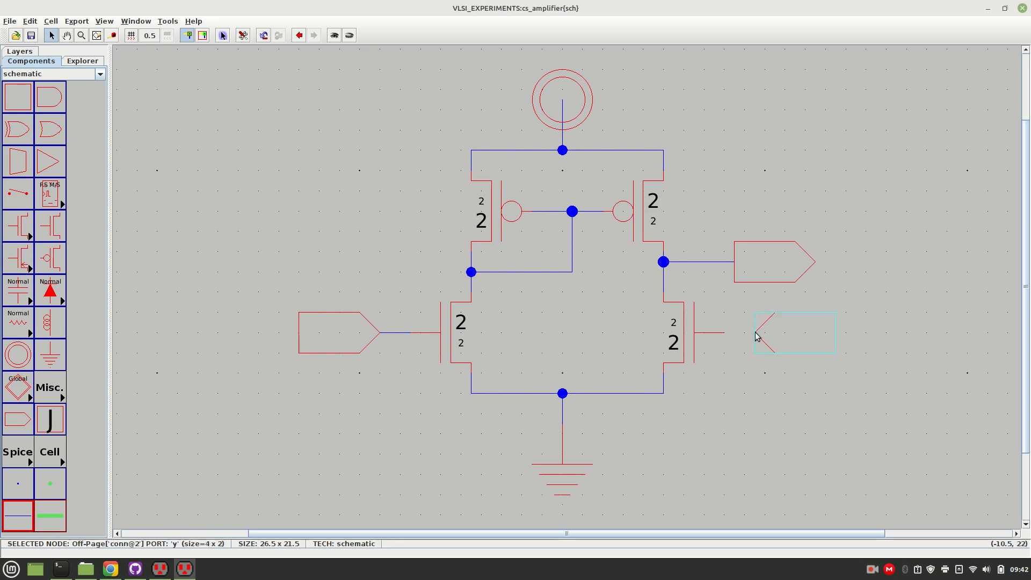
Wire the right nMOS gate to the facing off-page connector, and move that connector 1.5 units right.
{"action": "left_click_drag", "start_coordinate": [726, 333], "coordinate": [755, 333]}
{"action": "left_click", "coordinate": [755, 399]}
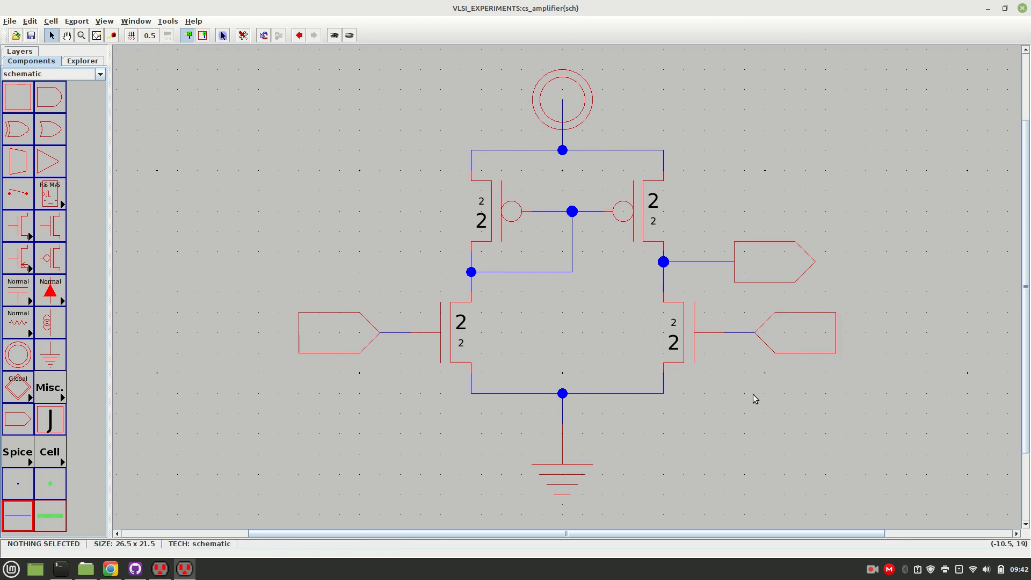
{"action": "left_click_drag", "start_coordinate": [788, 333], "coordinate": [814, 334]}
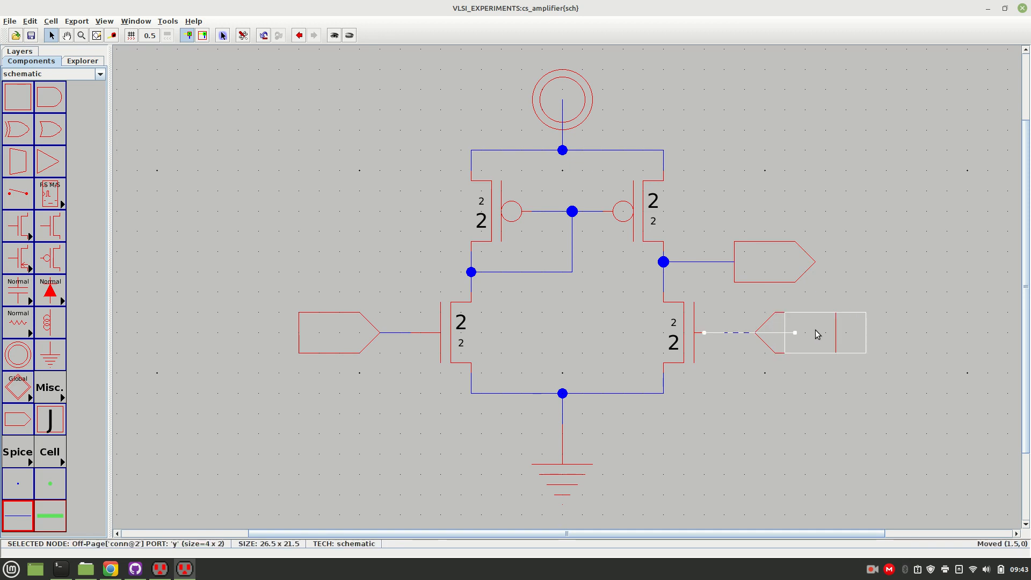
{"action": "left_click", "coordinate": [790, 391]}
Export the left off-page connector as vbias with input characteristics, and place the vbias label below the connector.
{"action": "left_click", "coordinate": [345, 340]}
{"action": "double_click", "coordinate": [345, 339]}
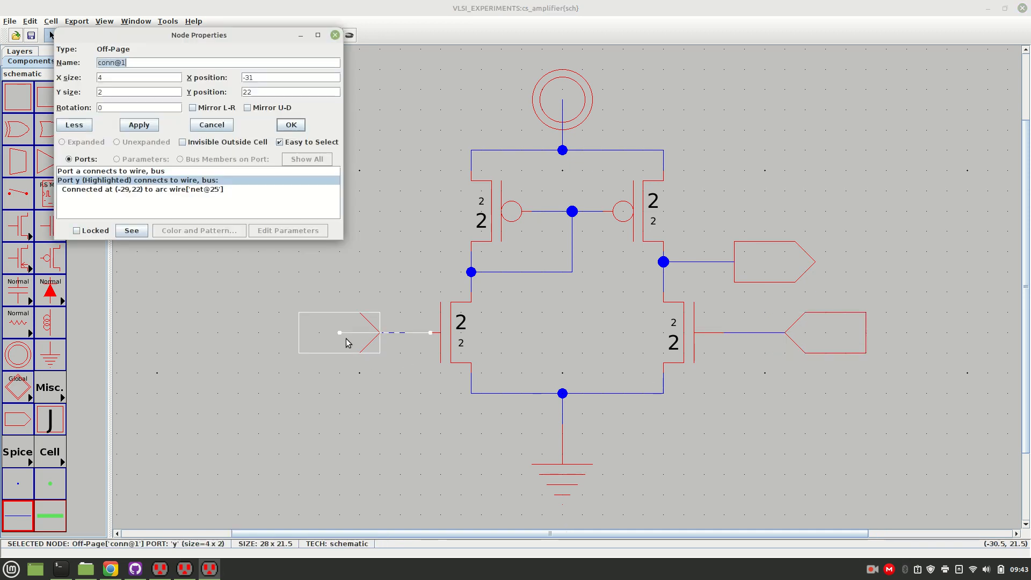
{"action": "left_click", "coordinate": [335, 35]}
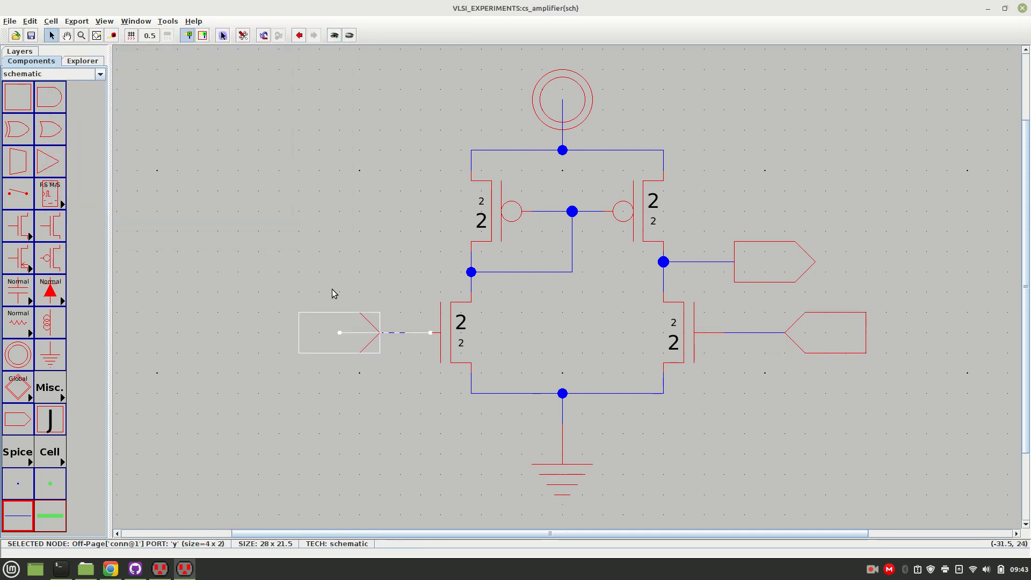
{"action": "key", "text": "ctrl+e"}
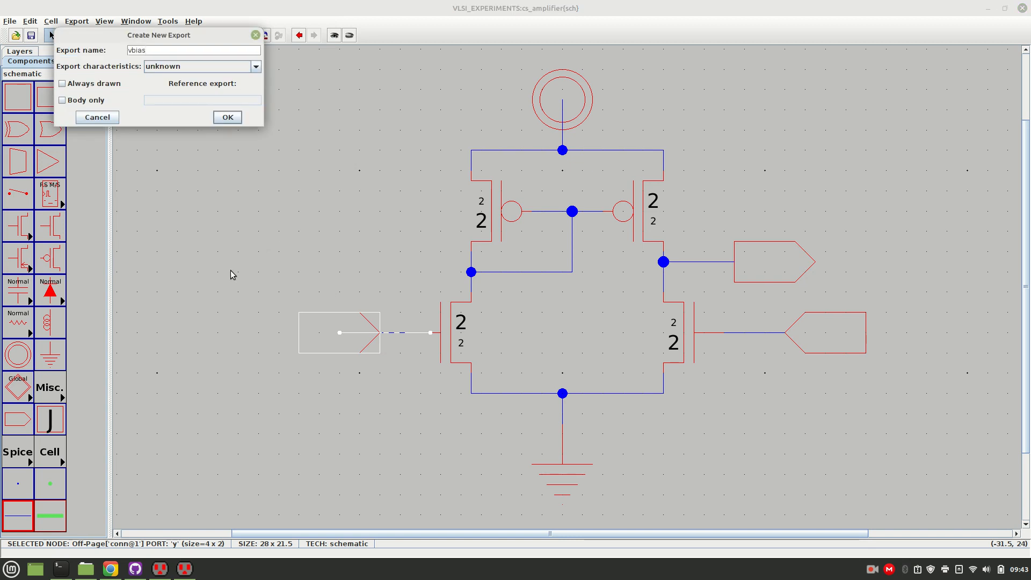
{"action": "left_click", "coordinate": [257, 66]}
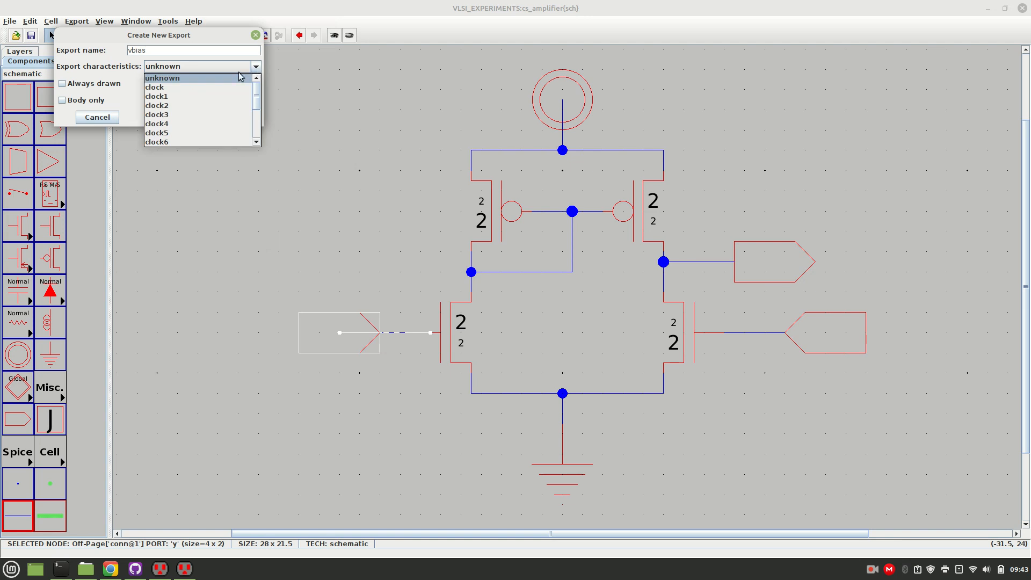
{"action": "left_click_drag", "start_coordinate": [256, 85], "coordinate": [255, 110]}
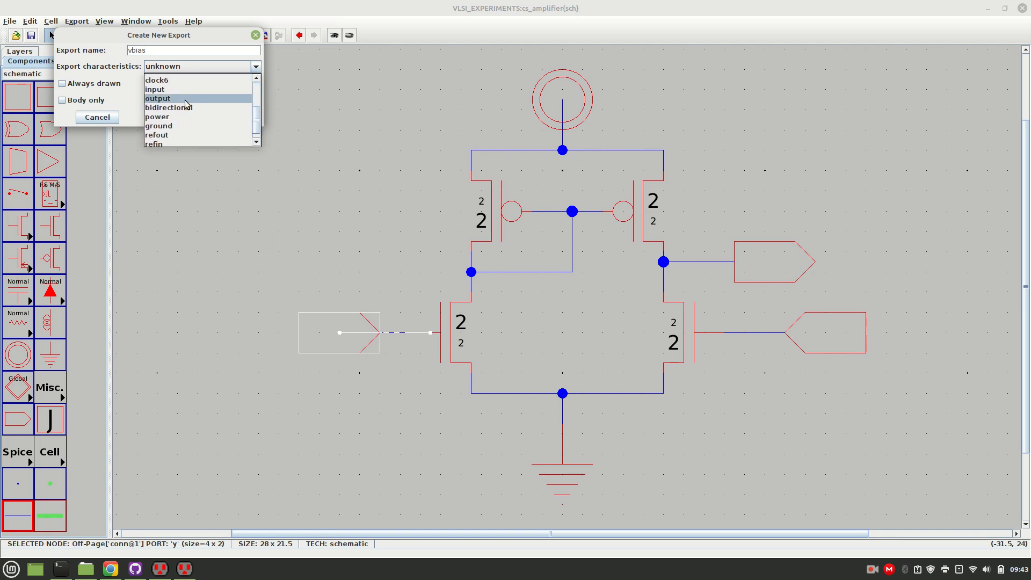
{"action": "left_click", "coordinate": [159, 86]}
{"action": "left_click", "coordinate": [223, 122]}
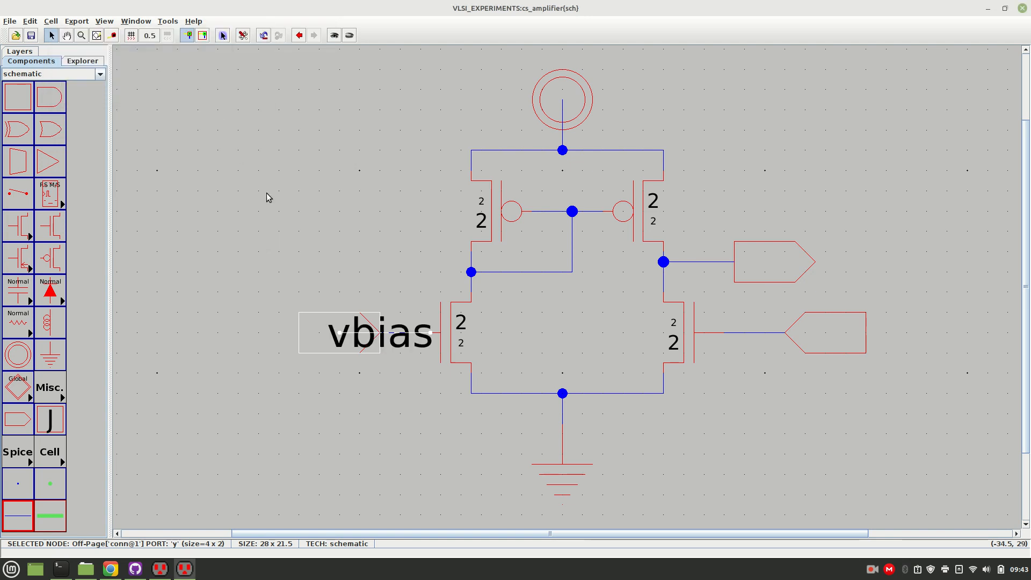
{"action": "left_click_drag", "start_coordinate": [398, 352], "coordinate": [360, 401]}
{"action": "left_click", "coordinate": [408, 433]}
Export the off-page connector at the right nMOS gate as vin with input characteristics, and place its label below the connector.
{"action": "left_click", "coordinate": [824, 333]}
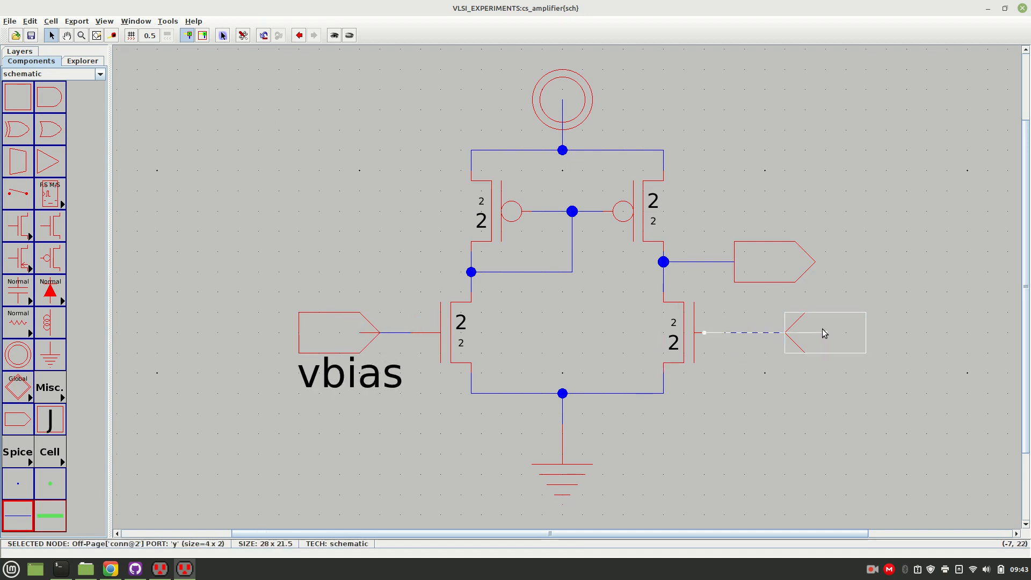
{"action": "key", "text": "ctrl+e"}
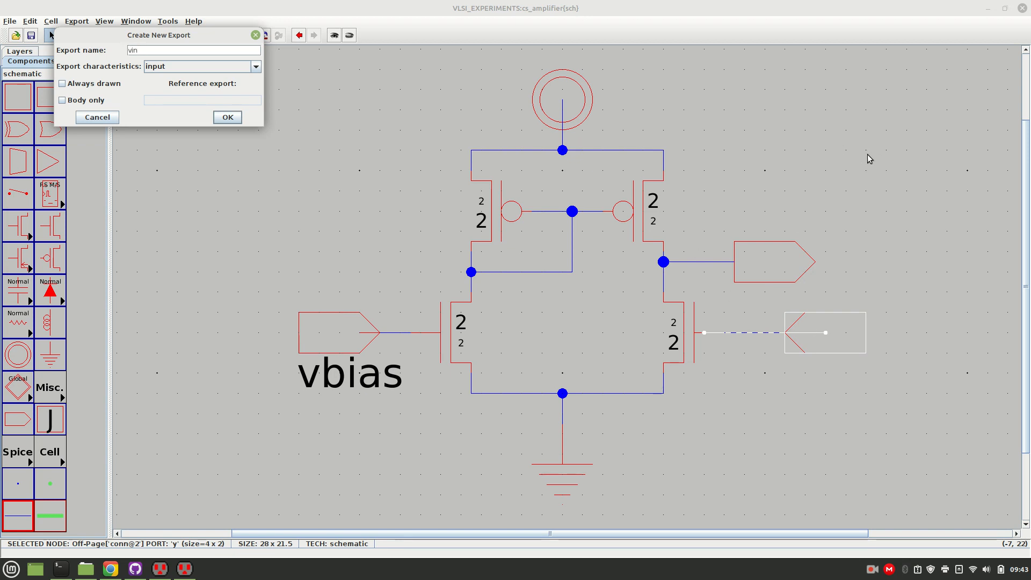
{"action": "left_click", "coordinate": [228, 118]}
{"action": "left_click", "coordinate": [846, 427]}
{"action": "left_click_drag", "start_coordinate": [785, 356], "coordinate": [807, 391]}
Export the off-page connector on the right branch as vout with output characteristics, and place its label above the connector.
{"action": "left_click", "coordinate": [778, 258]}
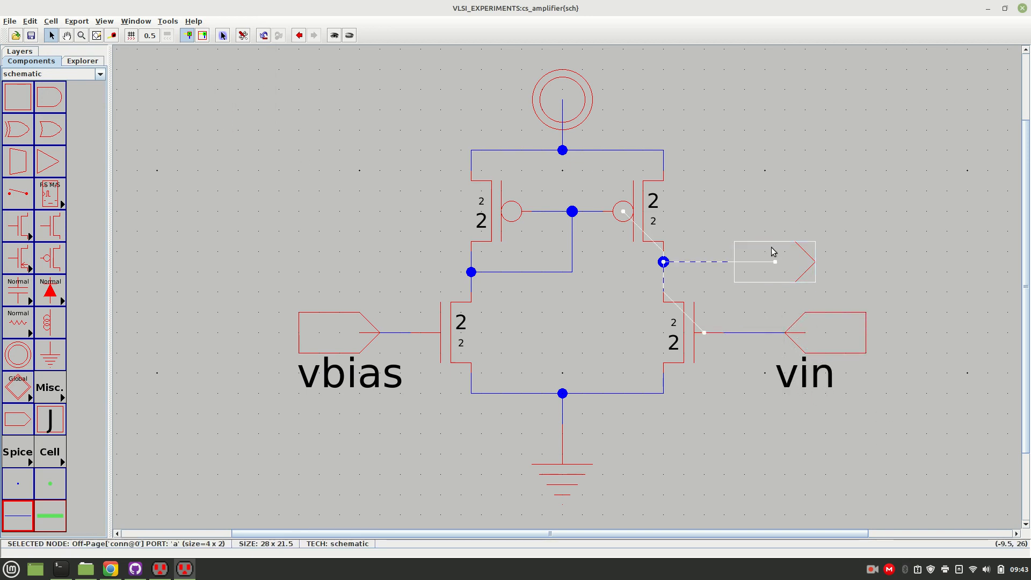
{"action": "key", "text": "ctrl+e"}
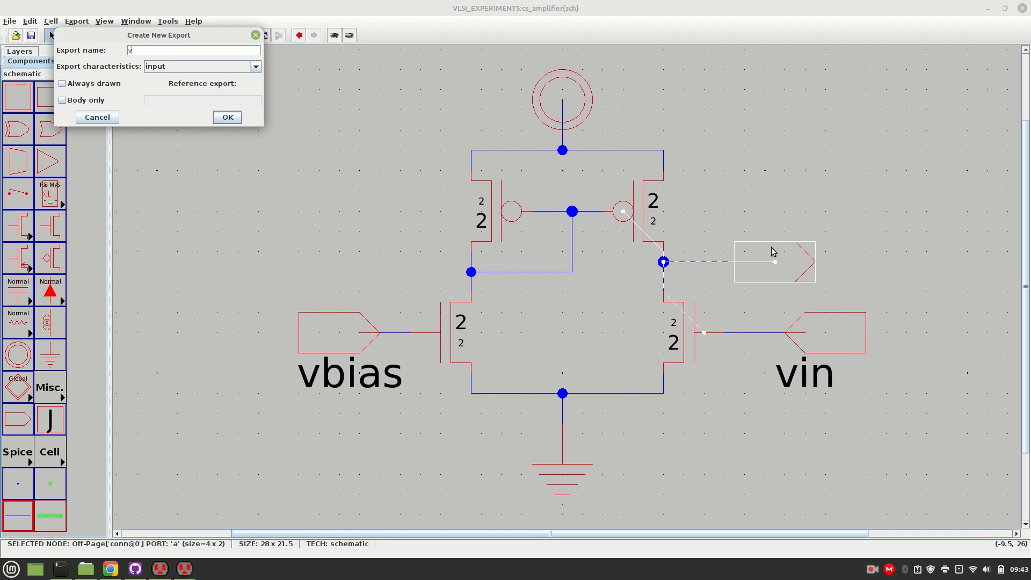
{"action": "left_click", "coordinate": [256, 66]}
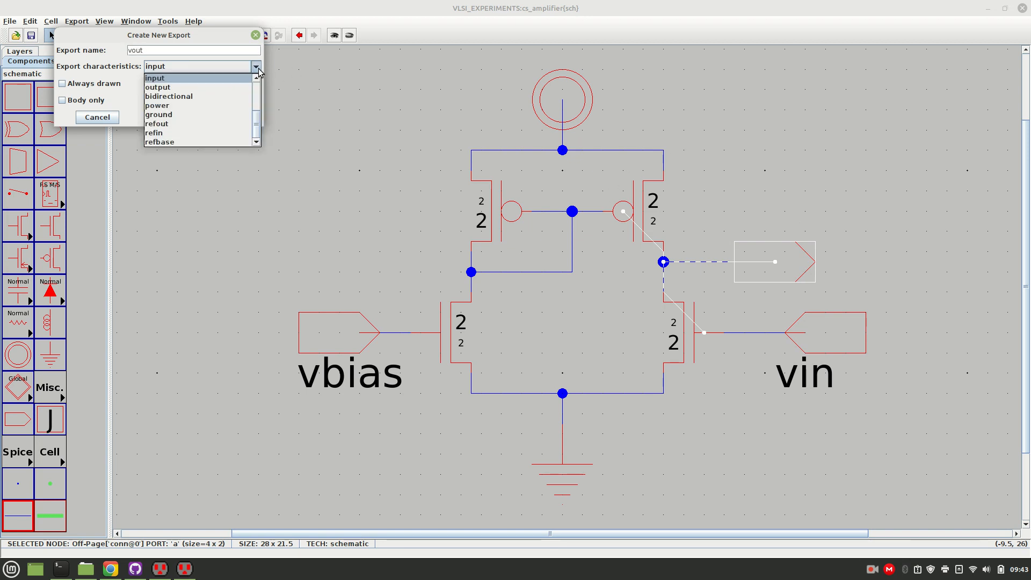
{"action": "left_click", "coordinate": [180, 88]}
{"action": "left_click", "coordinate": [228, 118]}
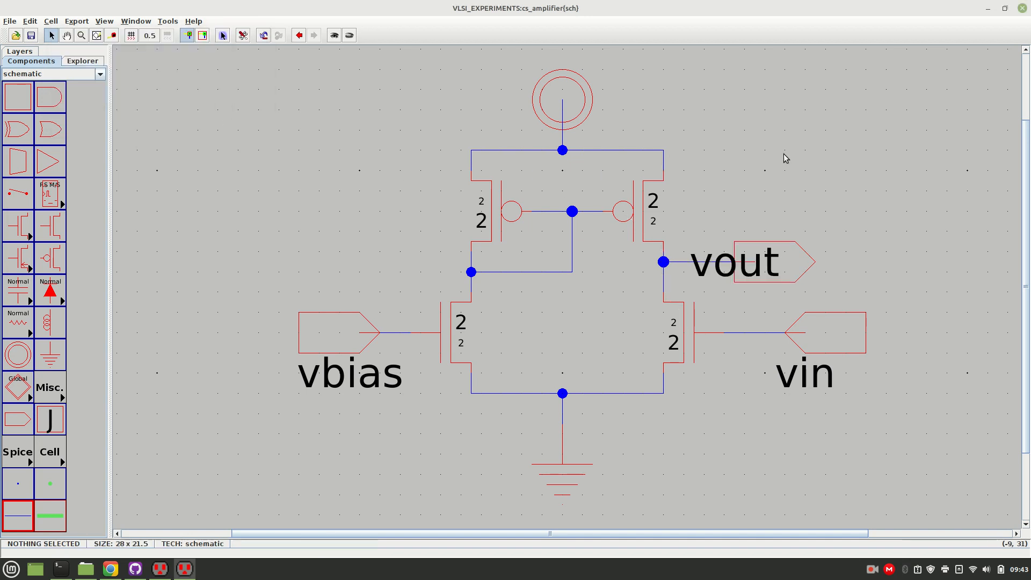
{"action": "left_click_drag", "start_coordinate": [716, 286], "coordinate": [751, 234]}
{"action": "left_click", "coordinate": [895, 195]}
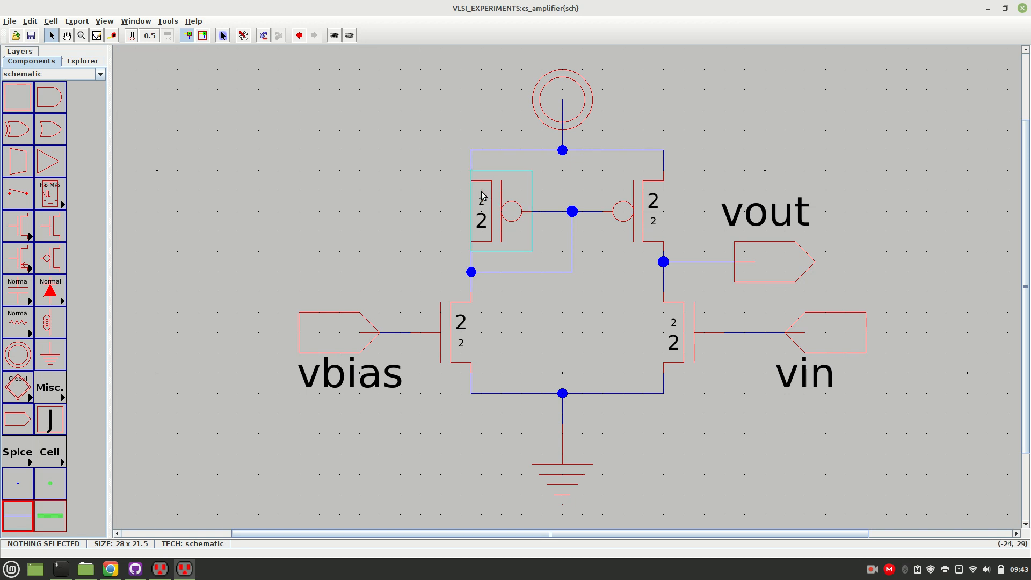
{"action": "double_click", "coordinate": [495, 207]}
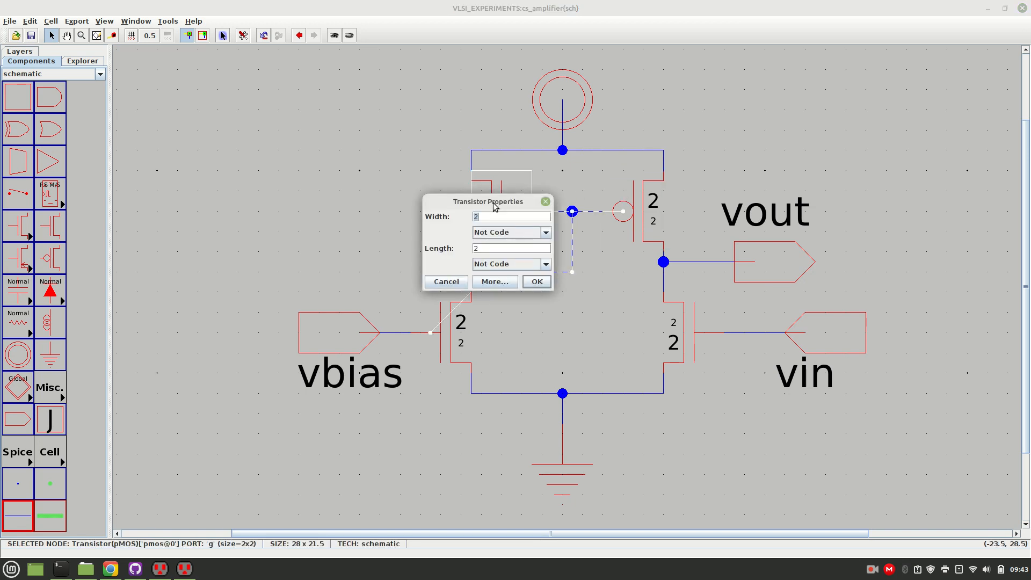
{"action": "left_click", "coordinate": [543, 204]}
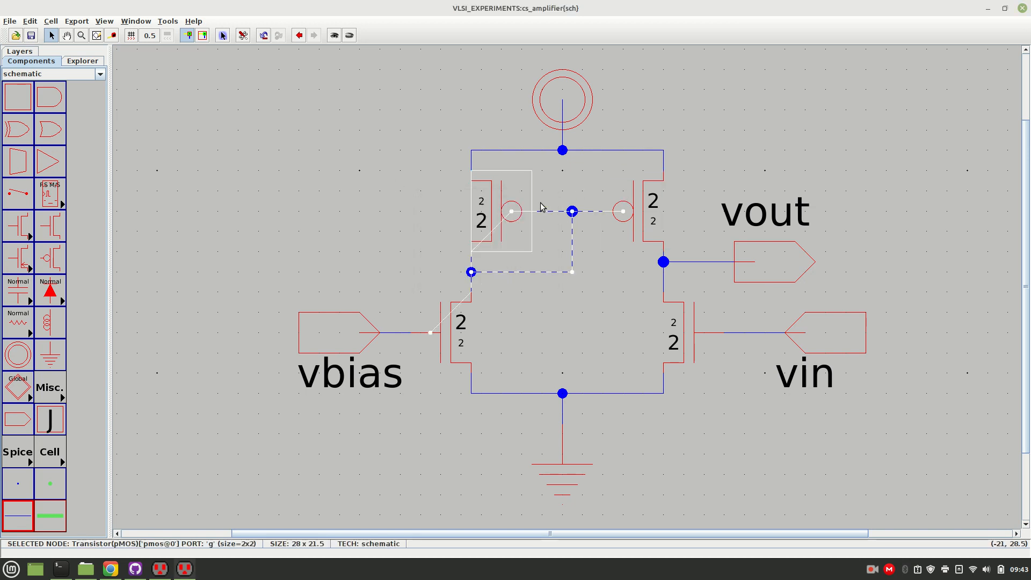
{"action": "left_click", "coordinate": [382, 194]}
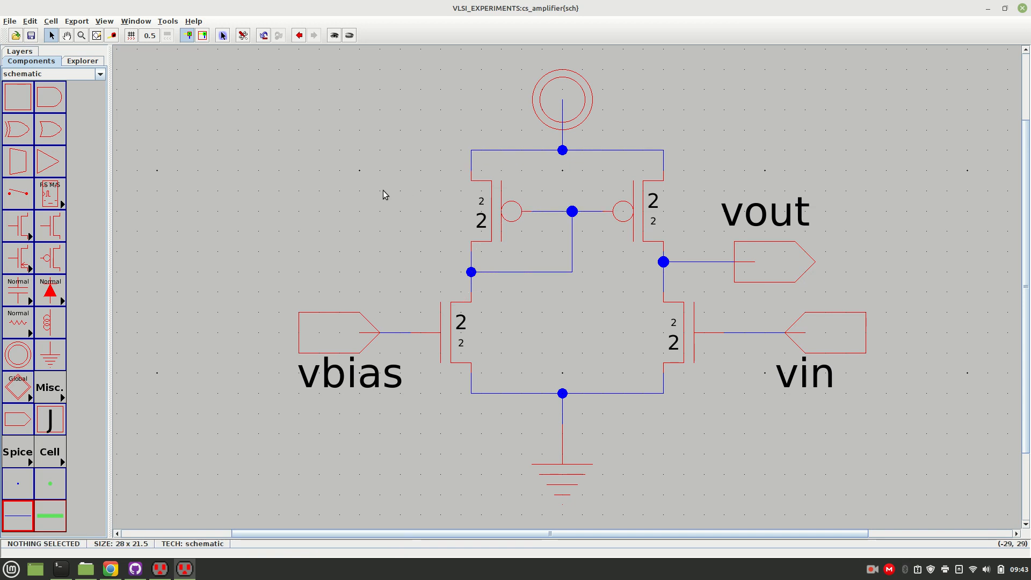
Set the left and right pMOS transistors to width 5 and length 25.
{"action": "double_click", "coordinate": [496, 219]}
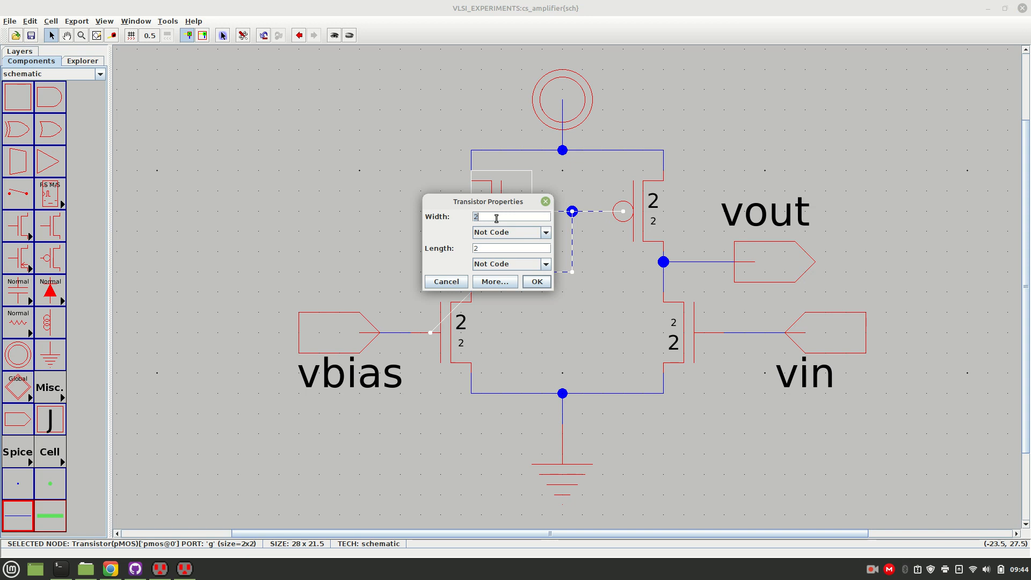
{"action": "type", "text": "5"}
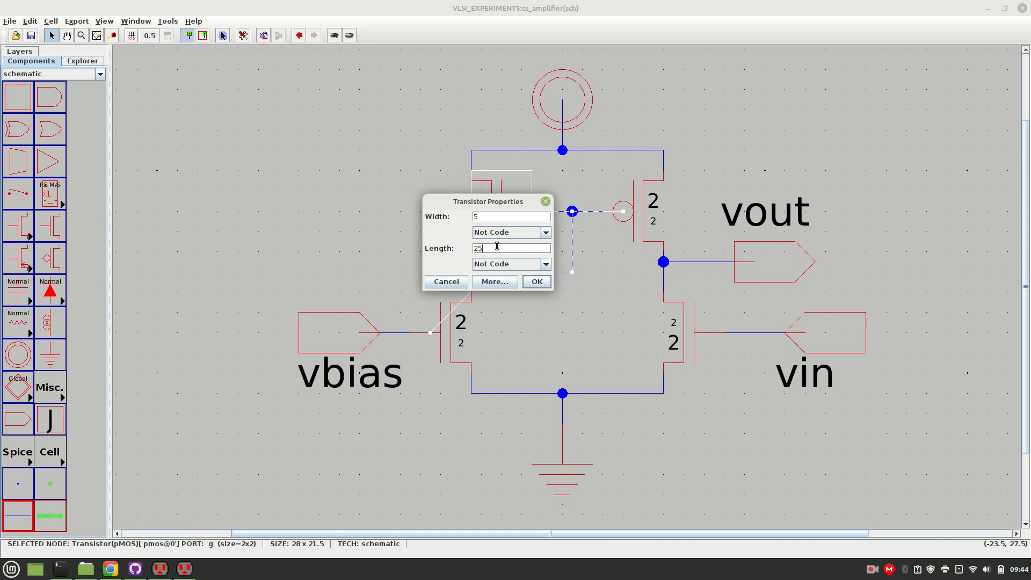
{"action": "left_click", "coordinate": [537, 281]}
{"action": "double_click", "coordinate": [654, 208]}
{"action": "type", "text": "5"}
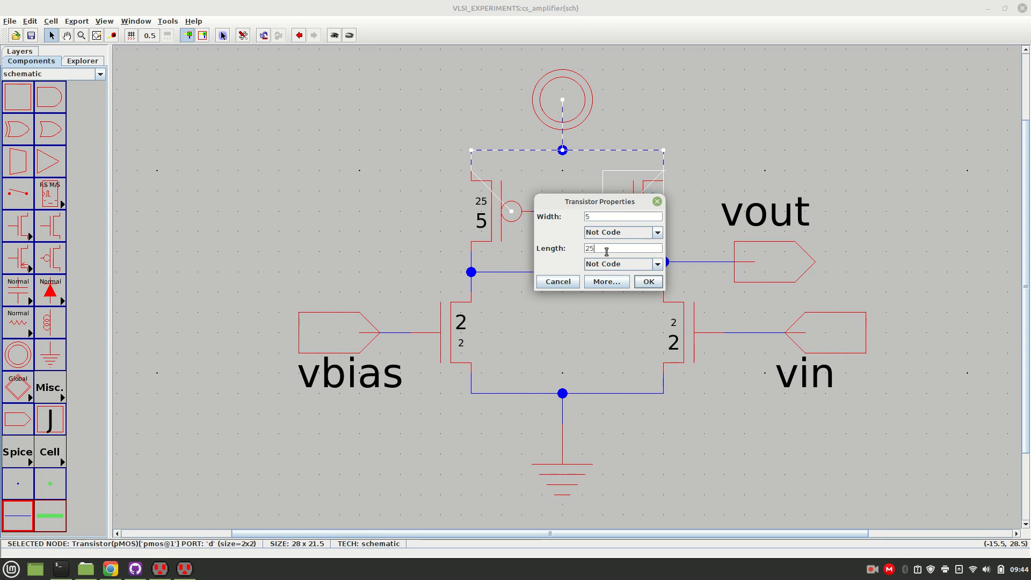
{"action": "type", "text": "5"}
{"action": "key", "text": "Return"}
{"action": "left_click", "coordinate": [572, 298]}
Set the width of the left nMOS to 10 and the width of the right nMOS to 20.
{"action": "double_click", "coordinate": [471, 326]}
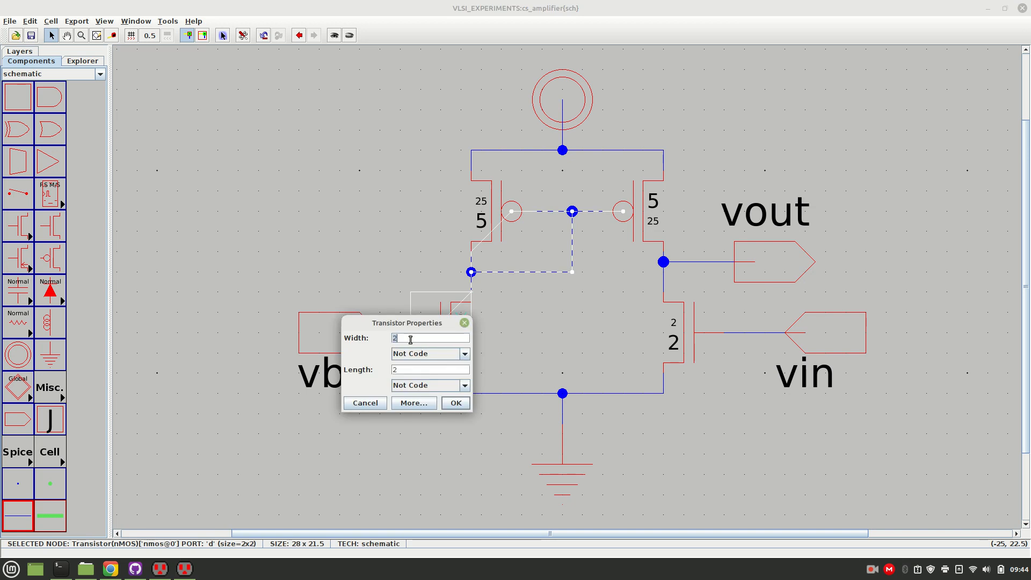
{"action": "type", "text": "10"}
{"action": "left_click", "coordinate": [454, 404]}
{"action": "double_click", "coordinate": [662, 337]}
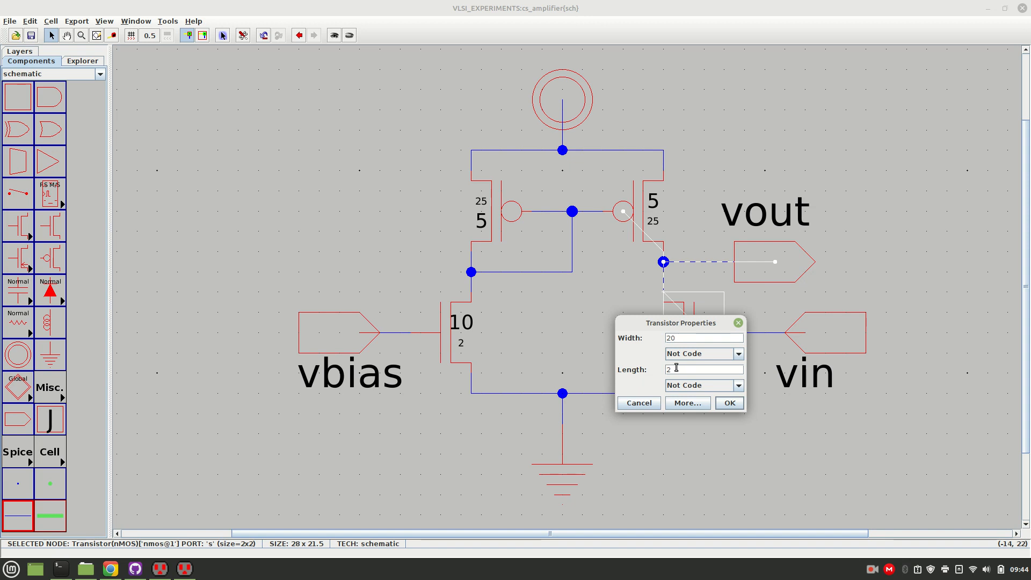
{"action": "left_click", "coordinate": [734, 407]}
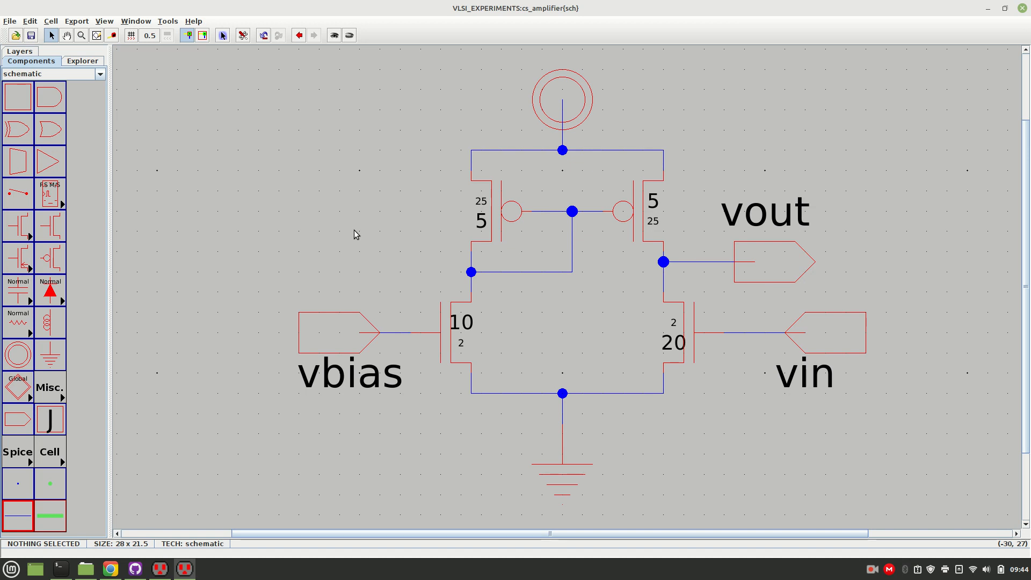
Add a SPICE model to the left pMOS, move its text left of the transistor, and name the model pmos.
{"action": "left_click", "coordinate": [494, 211]}
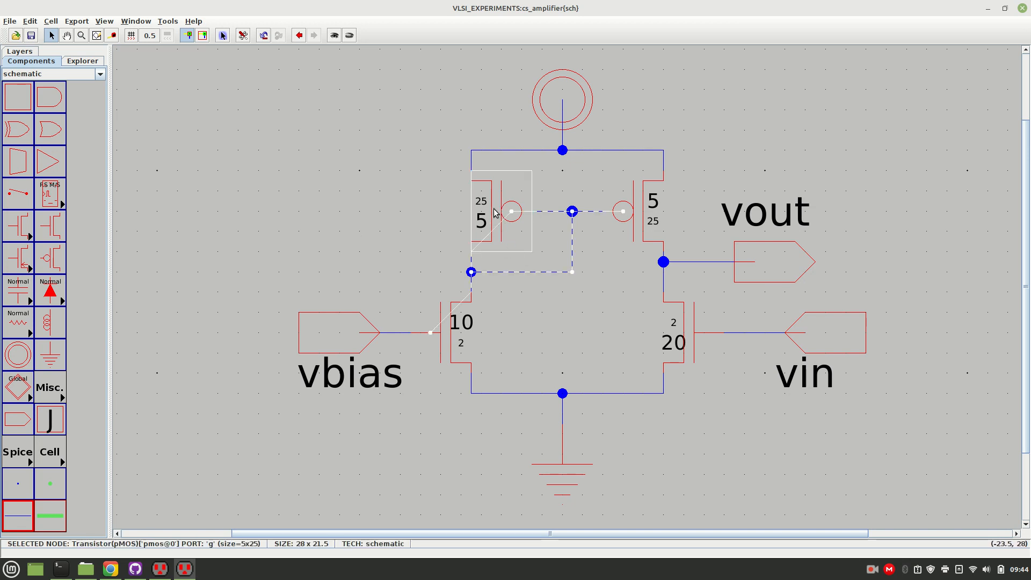
{"action": "left_click", "coordinate": [167, 21]}
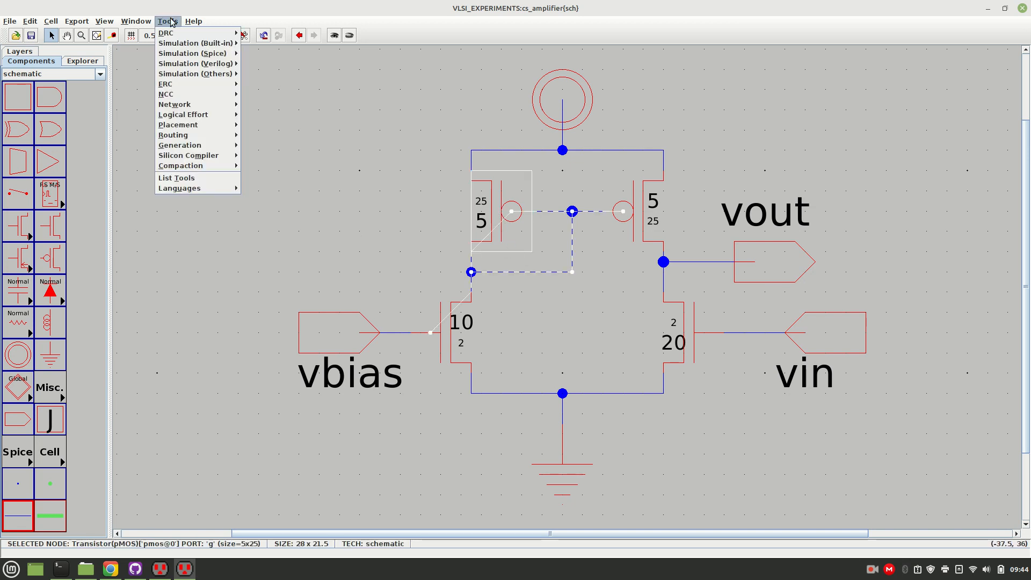
{"action": "mouse_move", "coordinate": [198, 54]}
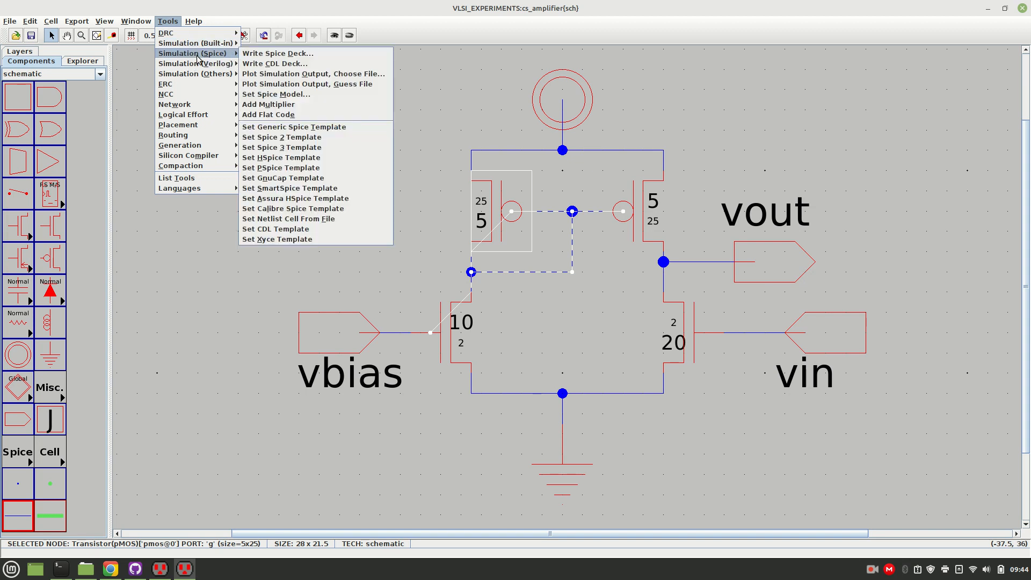
{"action": "left_click", "coordinate": [292, 94]}
{"action": "left_click_drag", "start_coordinate": [454, 211], "coordinate": [364, 211]}
{"action": "double_click", "coordinate": [386, 218]}
{"action": "type", "text": "pmos"}
{"action": "key", "text": "Return"}
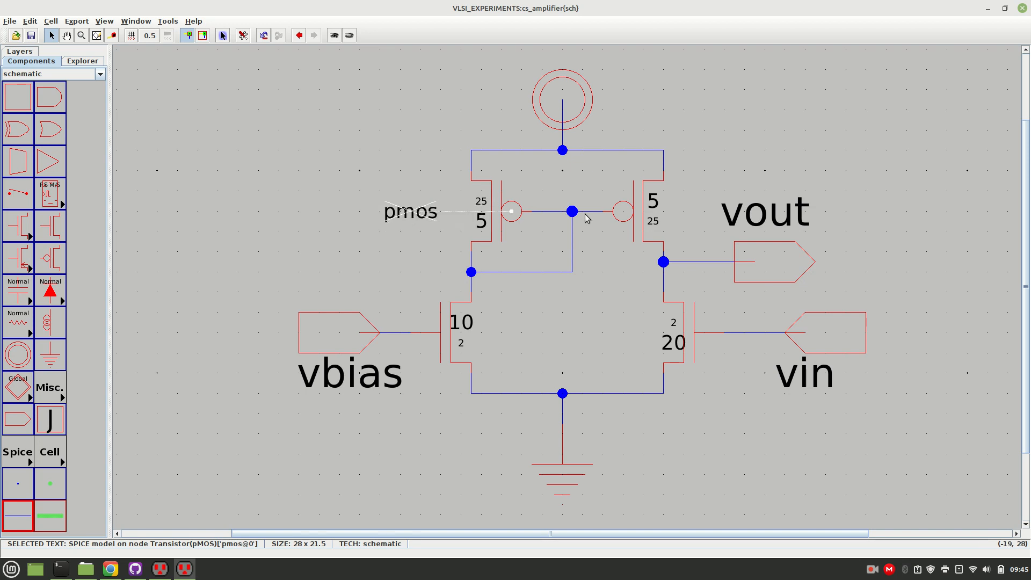
Add a SPICE model to the right pMOS.
{"action": "left_click", "coordinate": [644, 216]}
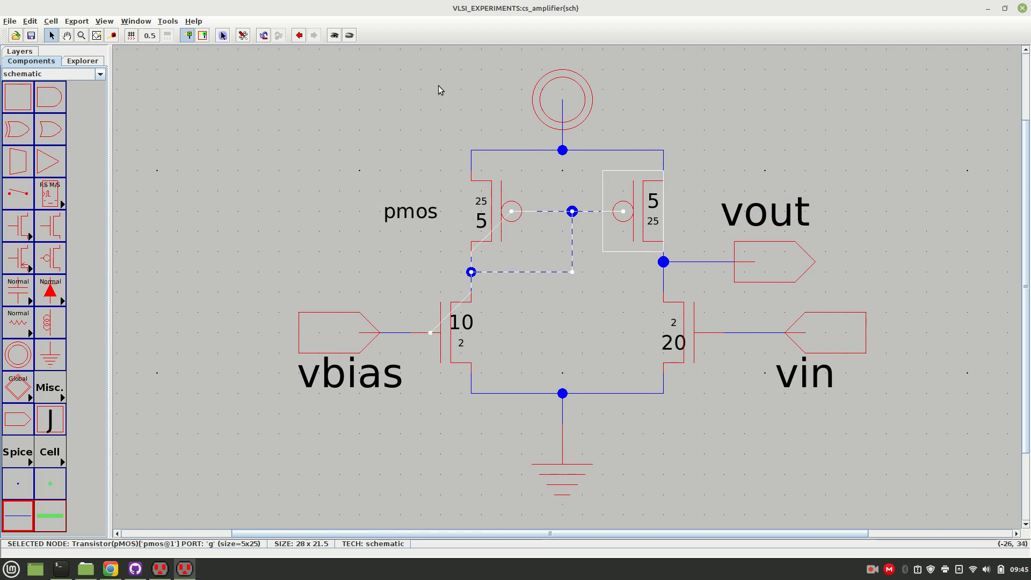
{"action": "left_click", "coordinate": [169, 21]}
{"action": "mouse_move", "coordinate": [197, 53]}
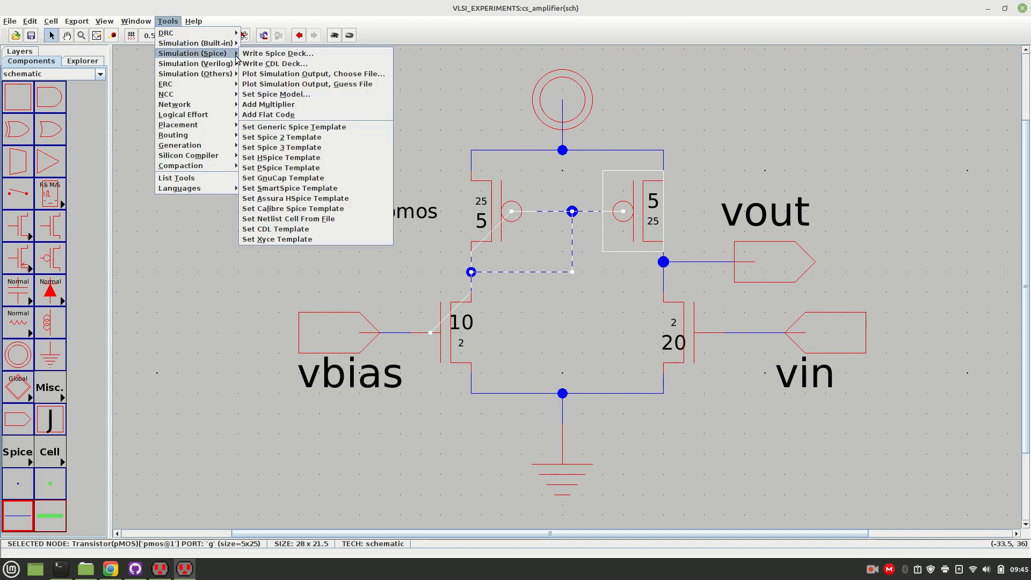
{"action": "left_click", "coordinate": [279, 94]}
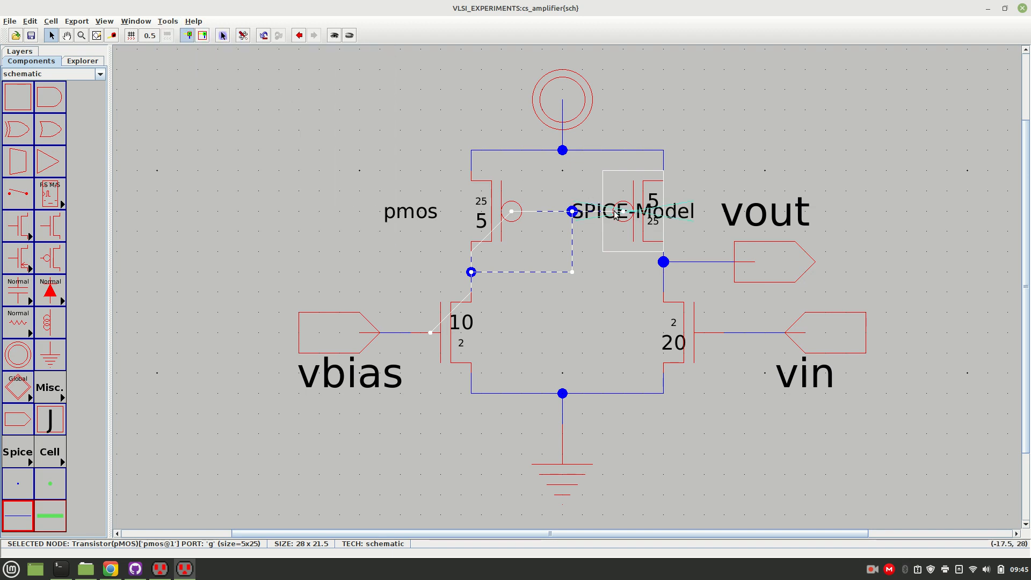
{"action": "left_click_drag", "start_coordinate": [616, 213], "coordinate": [708, 177]}
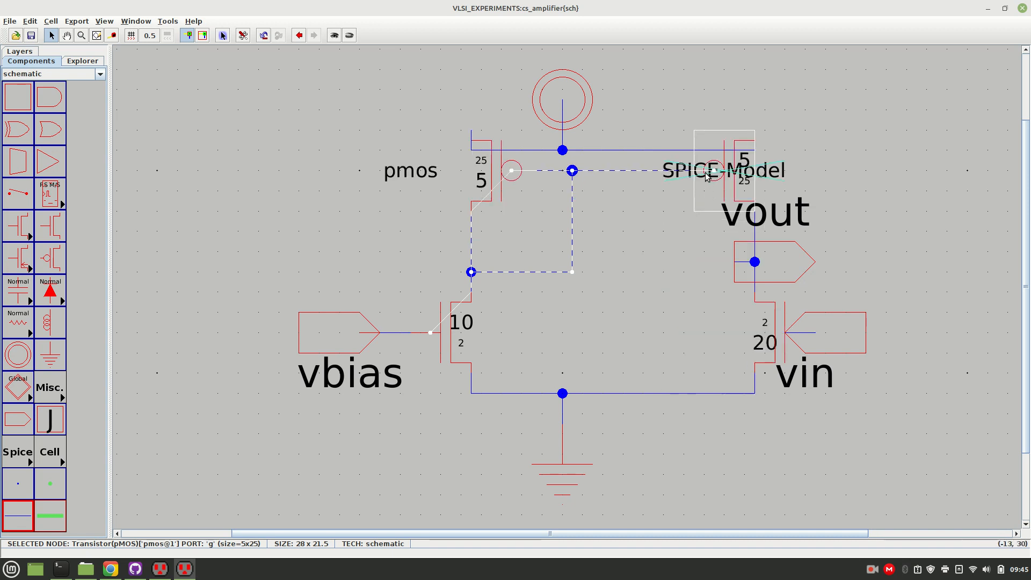
{"action": "key", "text": "ctrl+z"}
{"action": "left_click", "coordinate": [736, 163]}
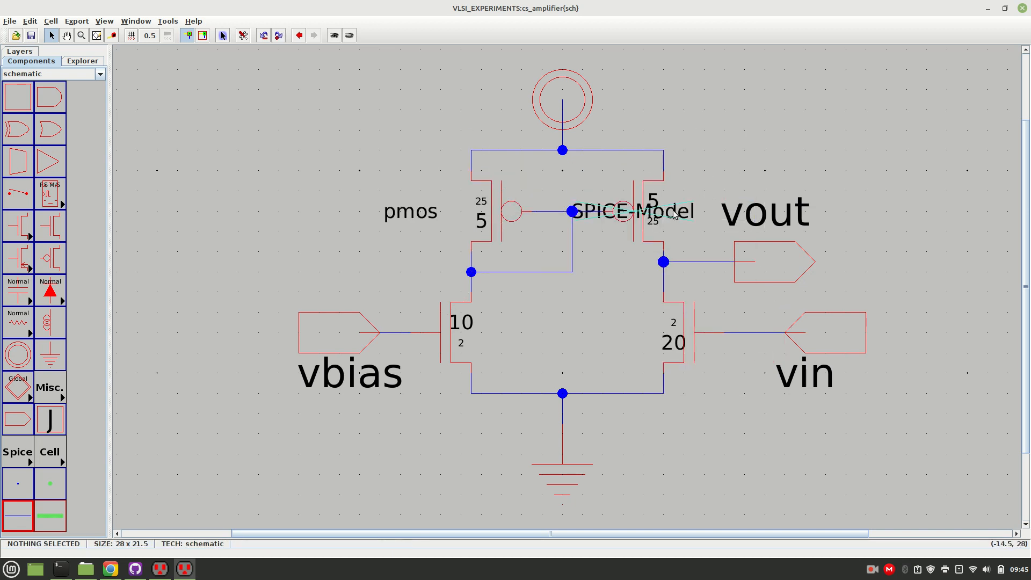
Name the right pMOS transistor's SPICE model pmos and place its text directly right of the transistor.
{"action": "left_click_drag", "start_coordinate": [676, 210], "coordinate": [762, 177]}
{"action": "double_click", "coordinate": [763, 177]}
{"action": "type", "text": "o"}
{"action": "key", "text": "BackSpace"}
{"action": "type", "text": "pmos"}
{"action": "key", "text": "Return"}
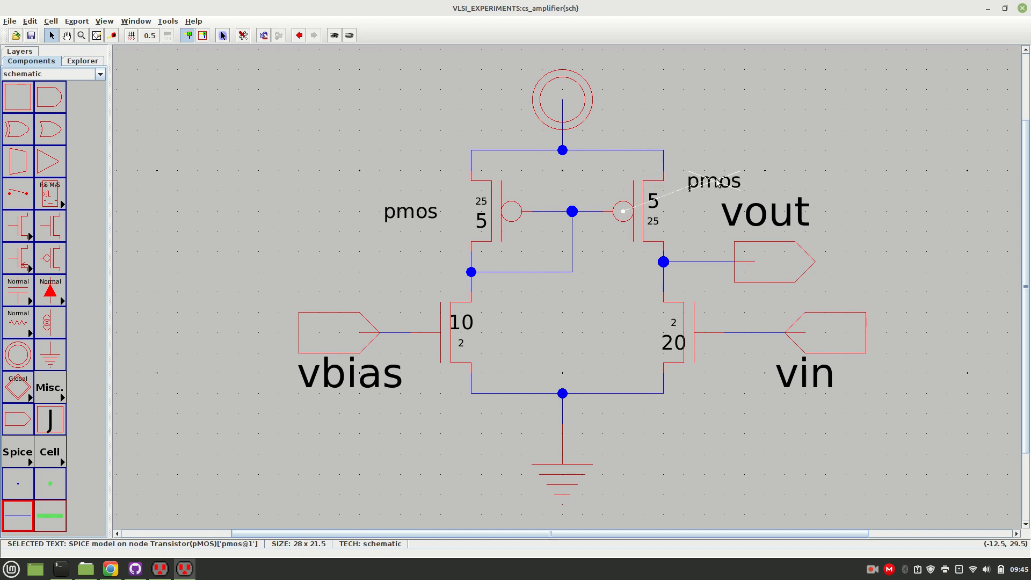
{"action": "left_click_drag", "start_coordinate": [714, 185], "coordinate": [694, 215]}
{"action": "left_click", "coordinate": [723, 162]}
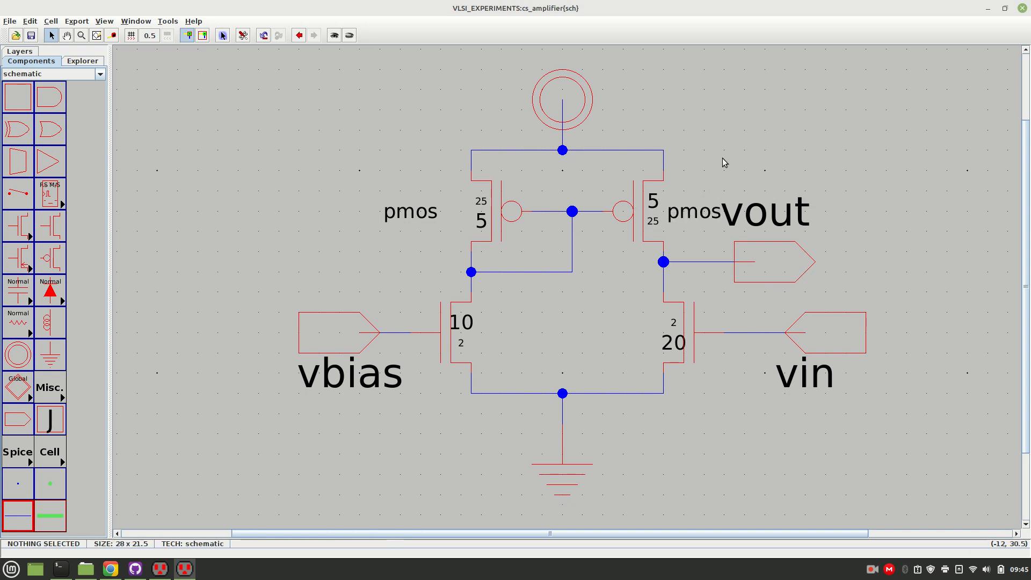
Move the vout label right of its connector, and shift both pmos model labels about 1 unit to the right.
{"action": "left_click_drag", "start_coordinate": [762, 210], "coordinate": [873, 260]}
{"action": "left_click", "coordinate": [812, 138]}
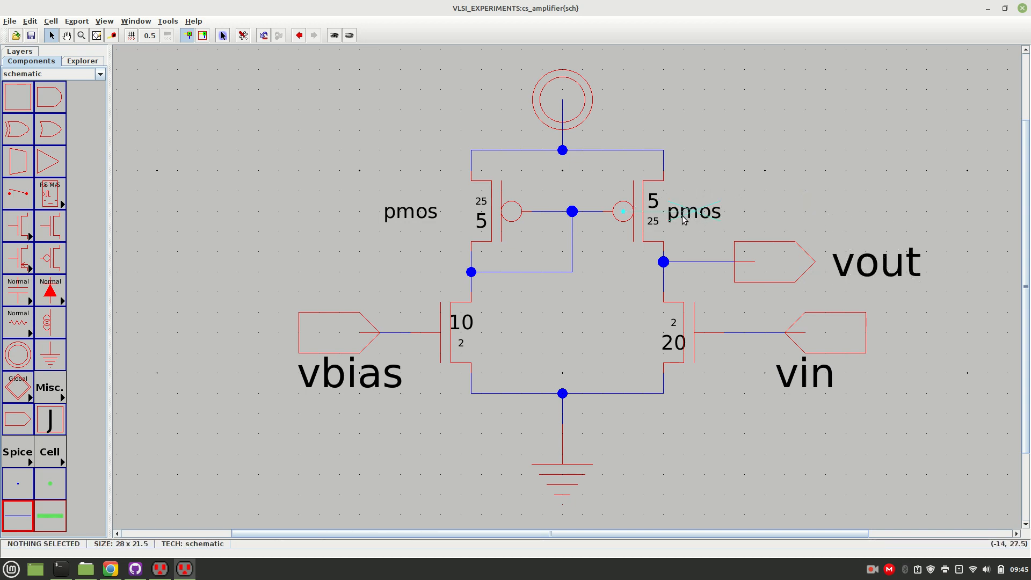
{"action": "left_click_drag", "start_coordinate": [670, 214], "coordinate": [690, 215]}
{"action": "left_click", "coordinate": [691, 165]}
{"action": "left_click_drag", "start_coordinate": [410, 219], "coordinate": [429, 219]}
{"action": "left_click", "coordinate": [345, 184]}
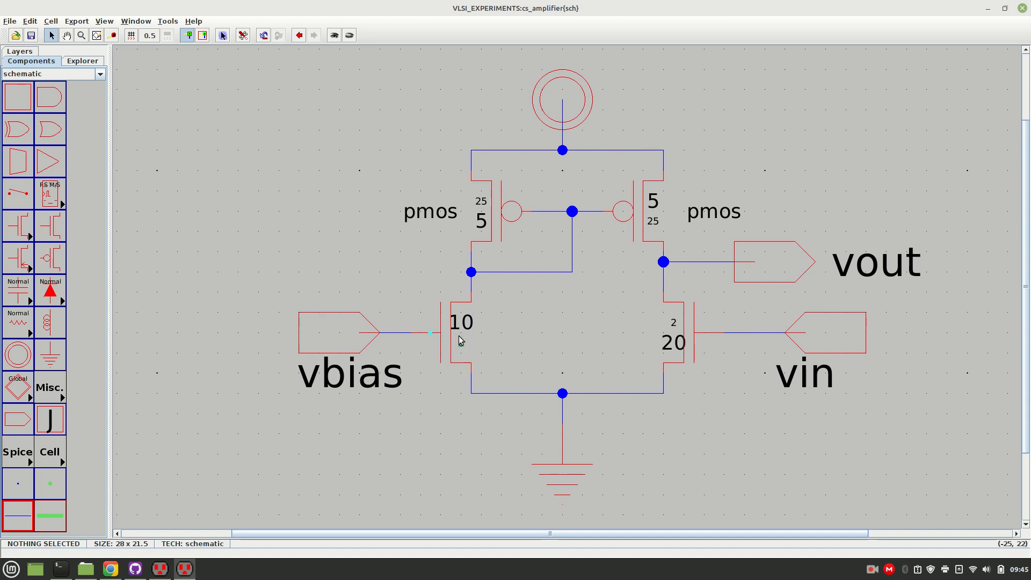
Add a SPICE model to the left nMOS, move its text above the vbias wire, and name the model nmos.
{"action": "left_click", "coordinate": [431, 329]}
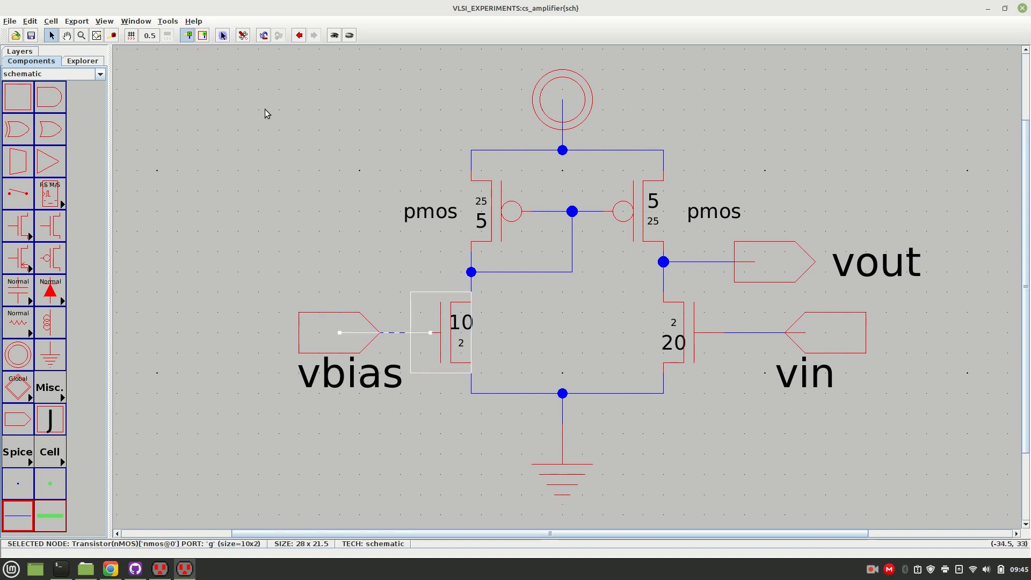
{"action": "left_click", "coordinate": [167, 21]}
{"action": "mouse_move", "coordinate": [215, 57]}
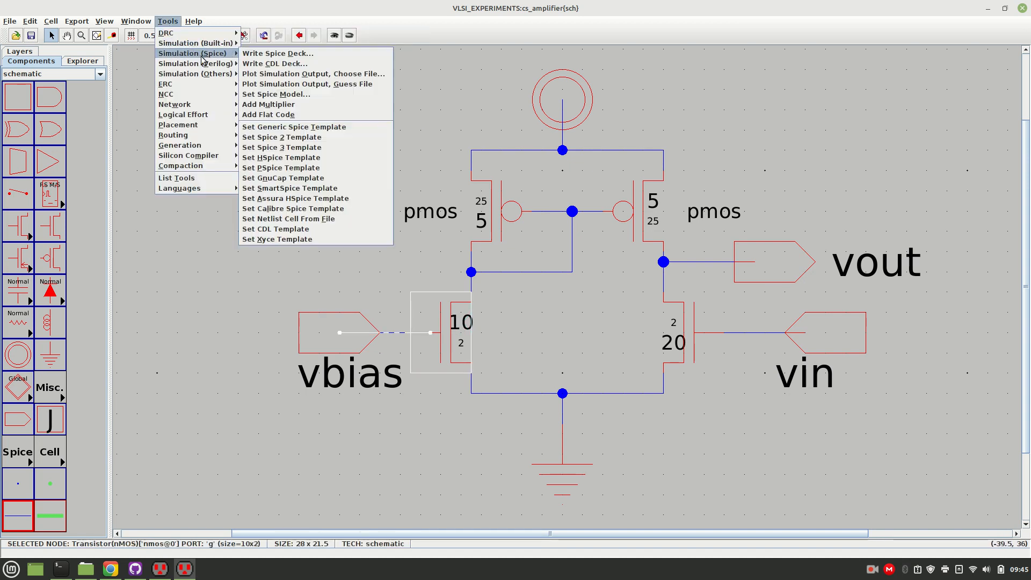
{"action": "left_click", "coordinate": [261, 95]}
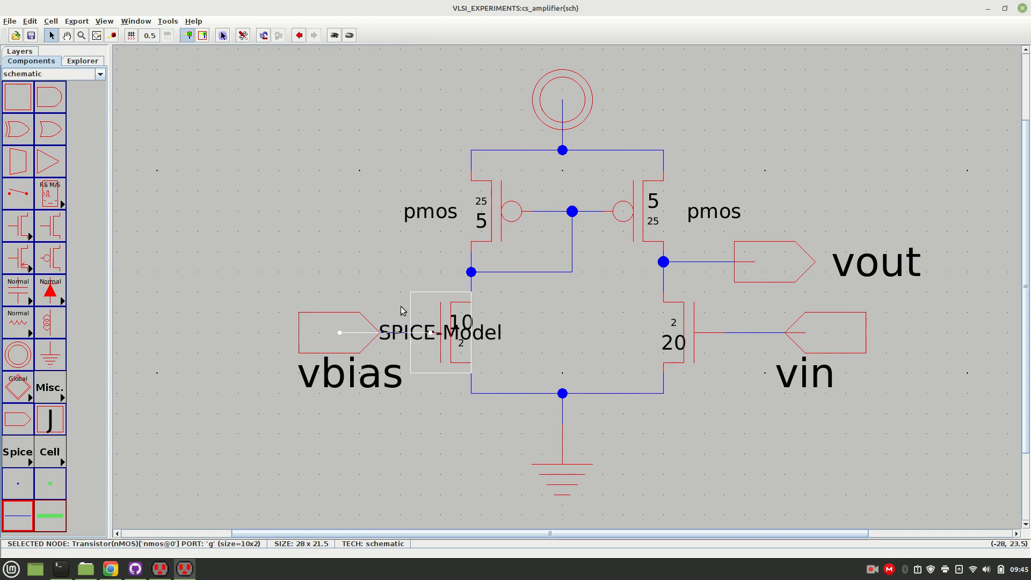
{"action": "left_click_drag", "start_coordinate": [396, 331], "coordinate": [347, 285]}
{"action": "double_click", "coordinate": [374, 287]}
{"action": "type", "text": "nmos"}
{"action": "key", "text": "Return"}
Add a SPICE model to the right nMOS.
{"action": "left_click", "coordinate": [687, 328]}
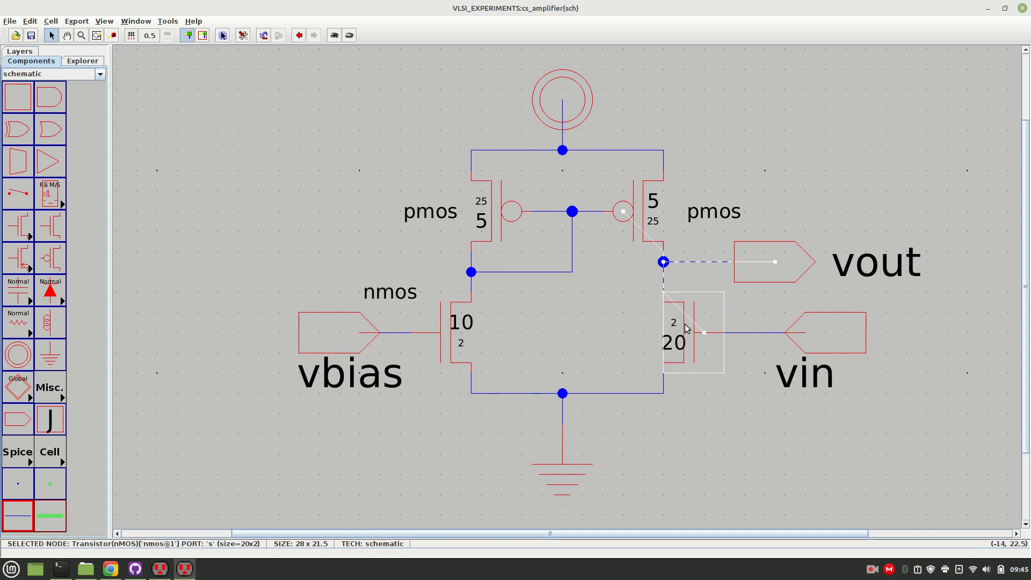
{"action": "left_click", "coordinate": [169, 22]}
{"action": "mouse_move", "coordinate": [184, 69]}
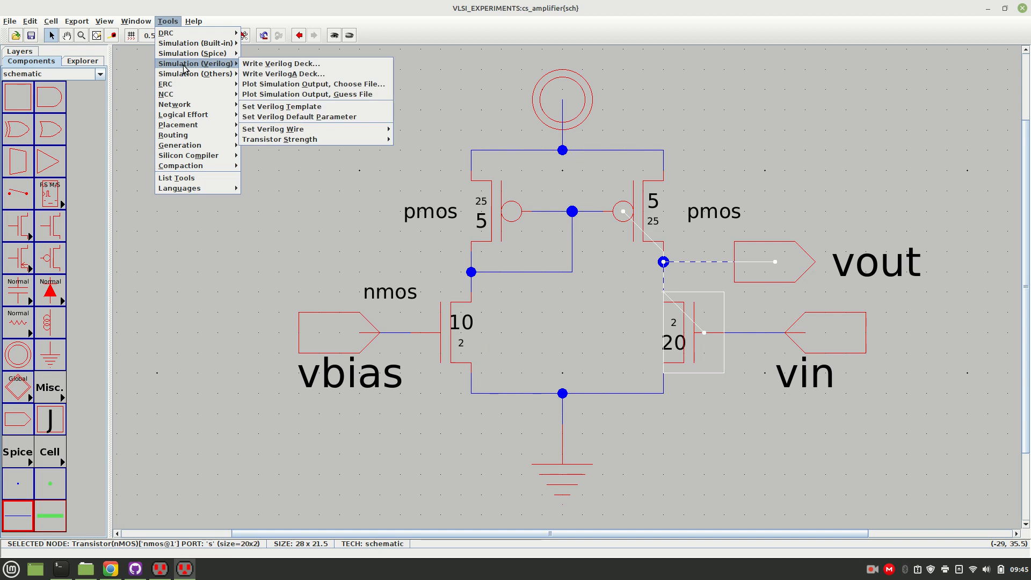
{"action": "mouse_move", "coordinate": [228, 54]}
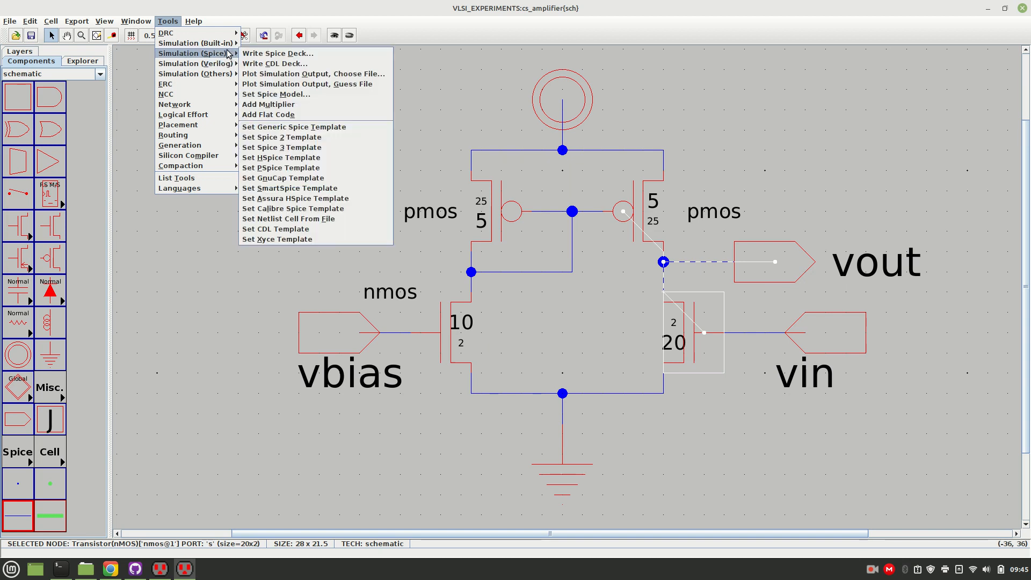
{"action": "left_click", "coordinate": [283, 95]}
{"action": "key", "text": "n"}
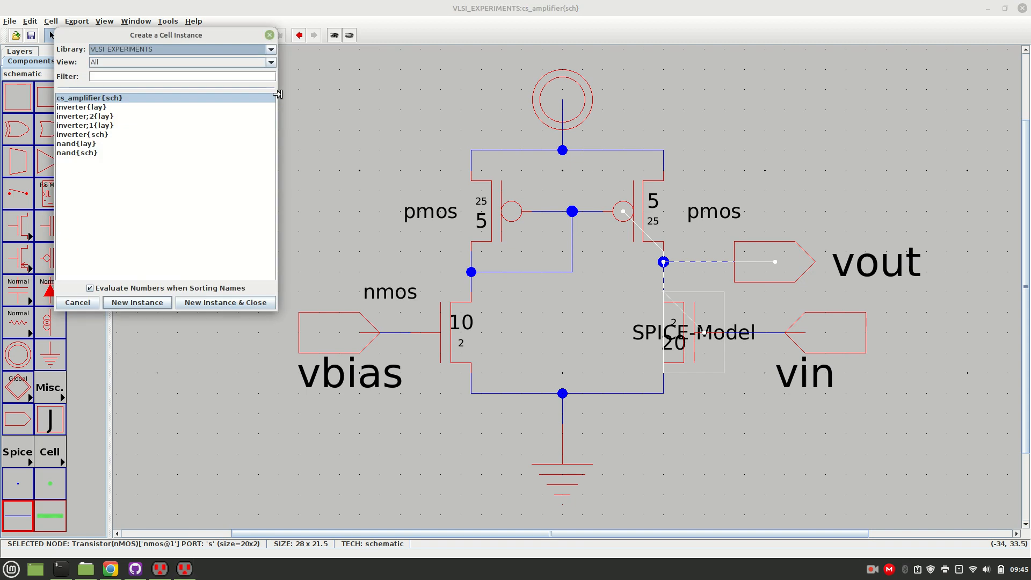
{"action": "left_click", "coordinate": [270, 35]}
{"action": "left_click", "coordinate": [477, 101]}
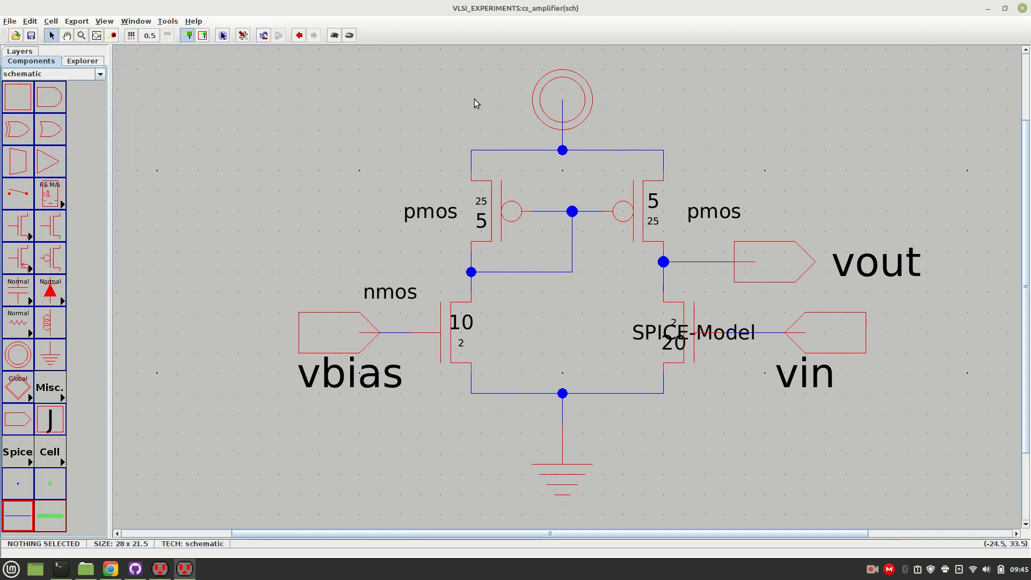
Move the right nMOS transistor's SPICE model text above the vin wire and name the model nmos.
{"action": "left_click_drag", "start_coordinate": [655, 326], "coordinate": [750, 304]}
{"action": "double_click", "coordinate": [750, 304]}
{"action": "type", "text": "nmos"}
{"action": "key", "text": "Return"}
Move both nmos model labels closer to their transistors, just above the gate wires.
{"action": "left_click_drag", "start_coordinate": [765, 306], "coordinate": [728, 314]}
{"action": "left_click", "coordinate": [729, 370]}
{"action": "left_click", "coordinate": [419, 295]}
{"action": "left_click_drag", "start_coordinate": [418, 295], "coordinate": [439, 305]}
{"action": "left_click", "coordinate": [346, 249]}
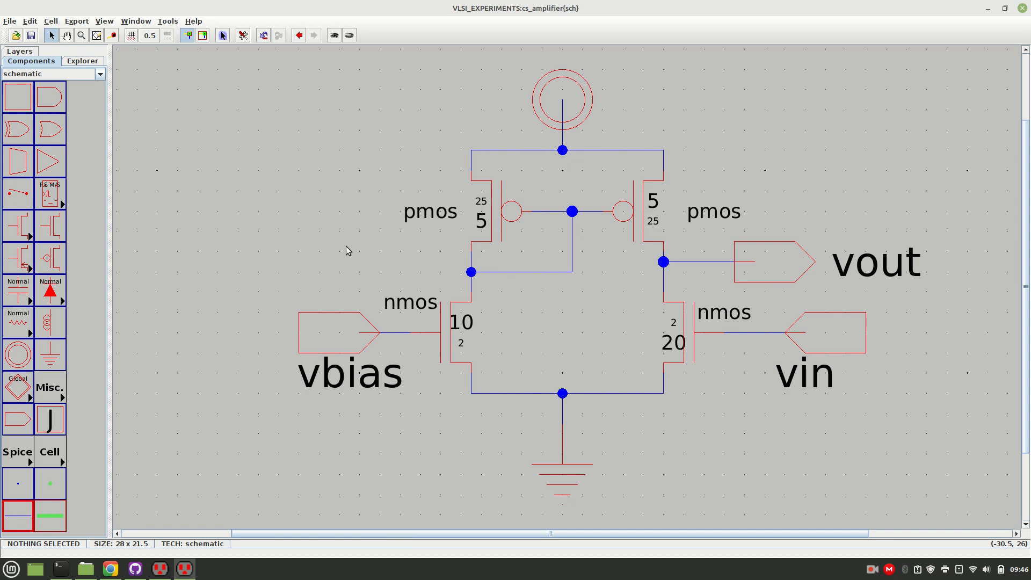
Run a hierarchical DRC check on the schematic and dismiss the result message.
{"action": "left_click", "coordinate": [167, 21]}
{"action": "mouse_move", "coordinate": [182, 36]}
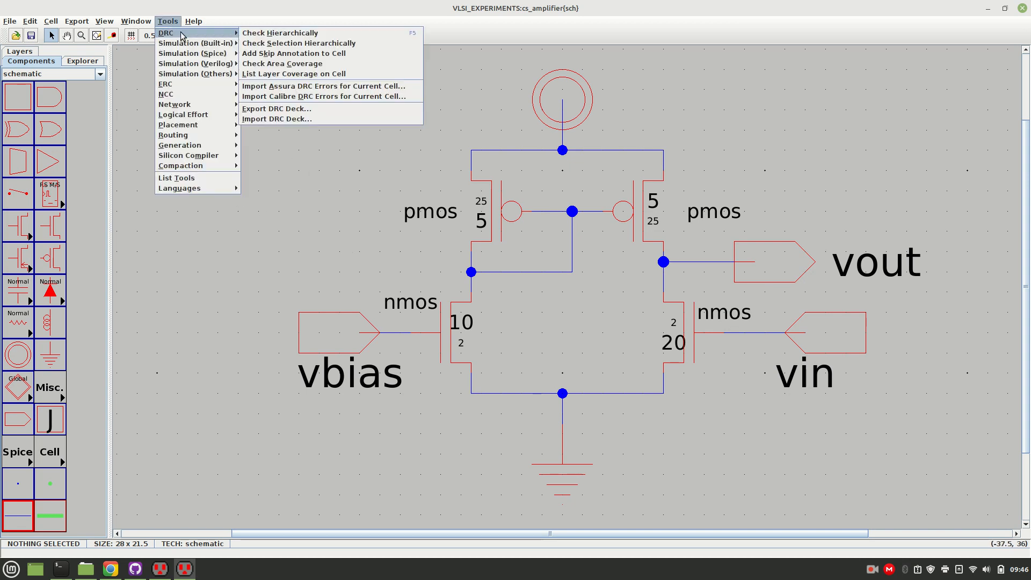
{"action": "left_click", "coordinate": [253, 34]}
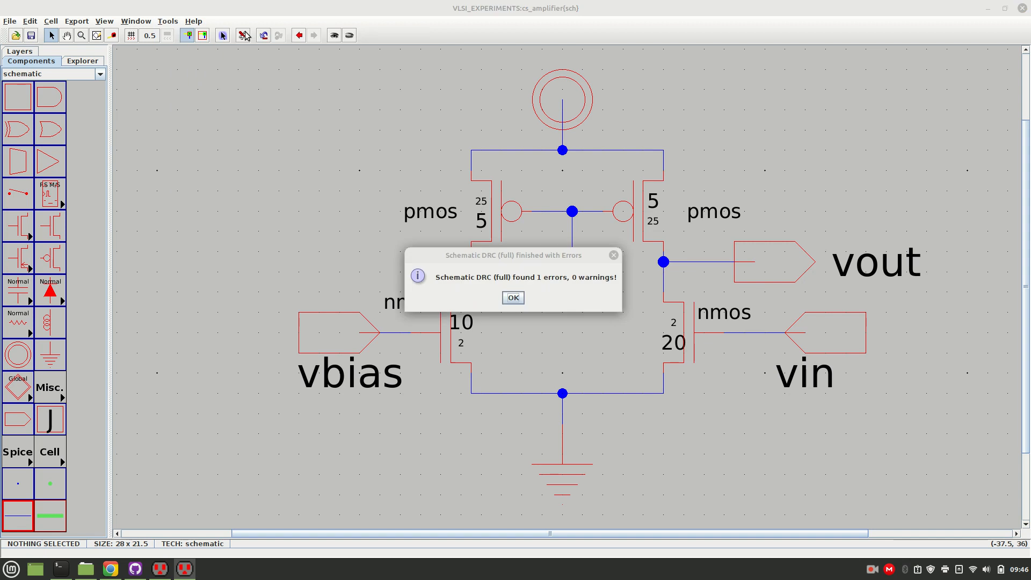
{"action": "left_click", "coordinate": [514, 298]}
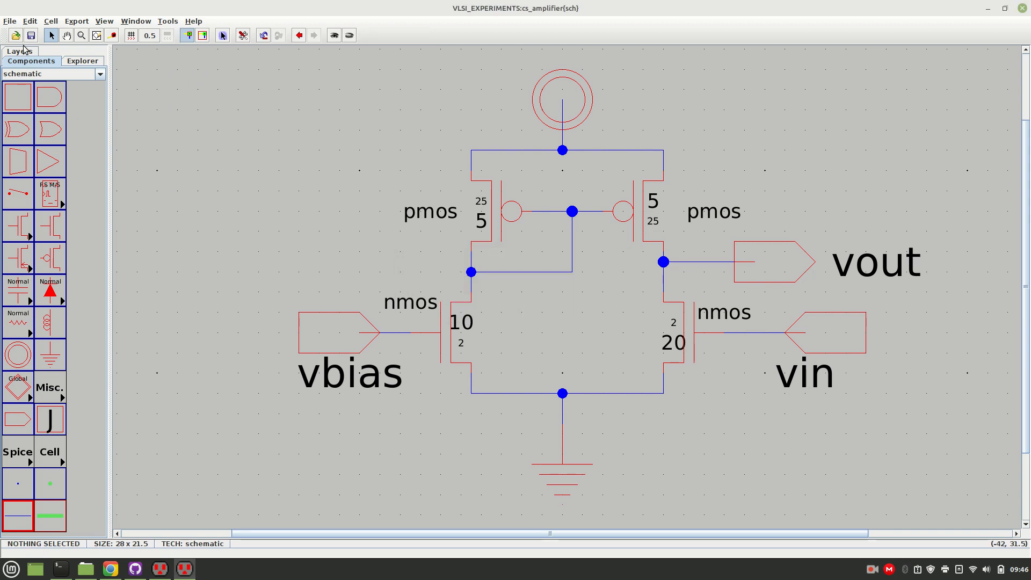
Delete the unnecessary wire pin listed in the cs_amplifier DRC errors, and rerun the hierarchical check.
{"action": "left_click", "coordinate": [67, 60]}
{"action": "left_click", "coordinate": [8, 151]}
{"action": "left_click", "coordinate": [29, 160]}
{"action": "left_click", "coordinate": [18, 160]}
{"action": "left_click", "coordinate": [58, 171]}
{"action": "left_click", "coordinate": [28, 170]}
{"action": "left_click", "coordinate": [61, 178]}
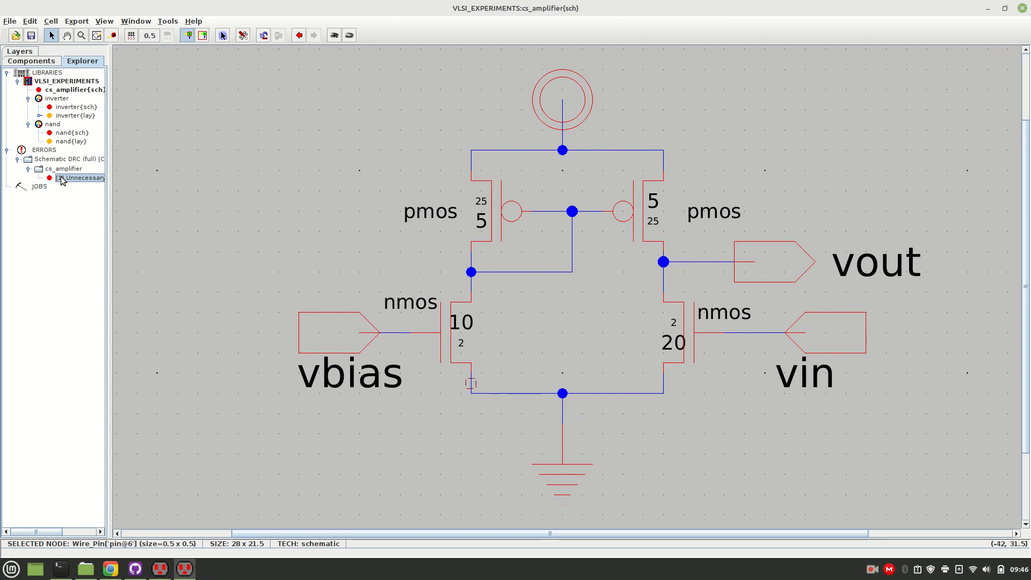
{"action": "key", "text": "Delete"}
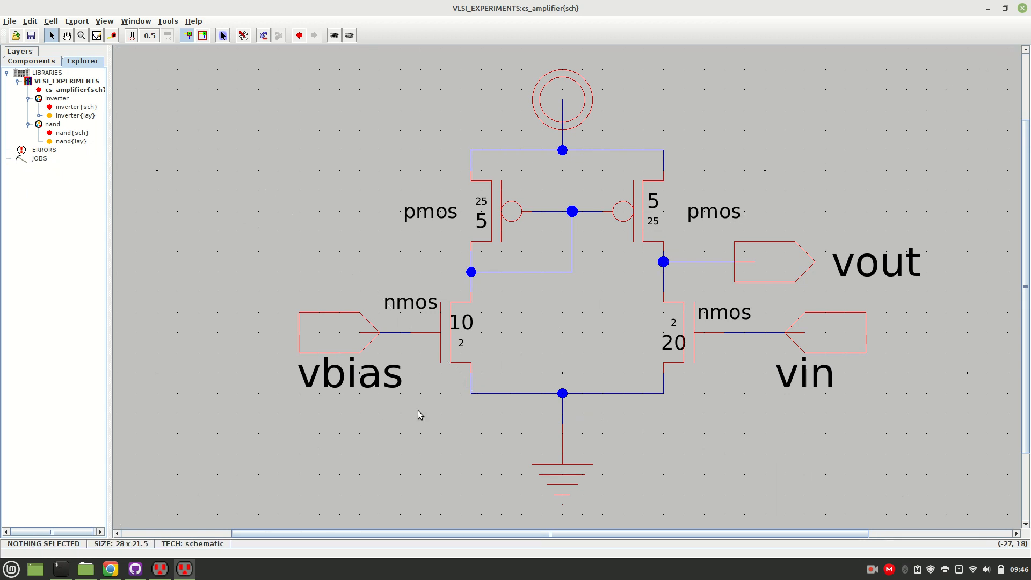
{"action": "left_click", "coordinate": [167, 21]}
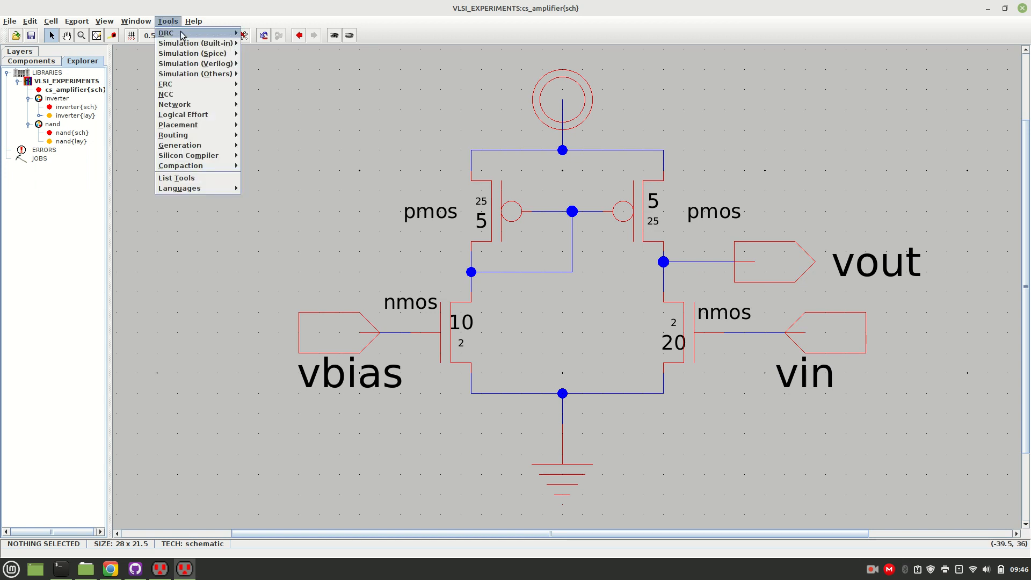
{"action": "left_click", "coordinate": [244, 33]}
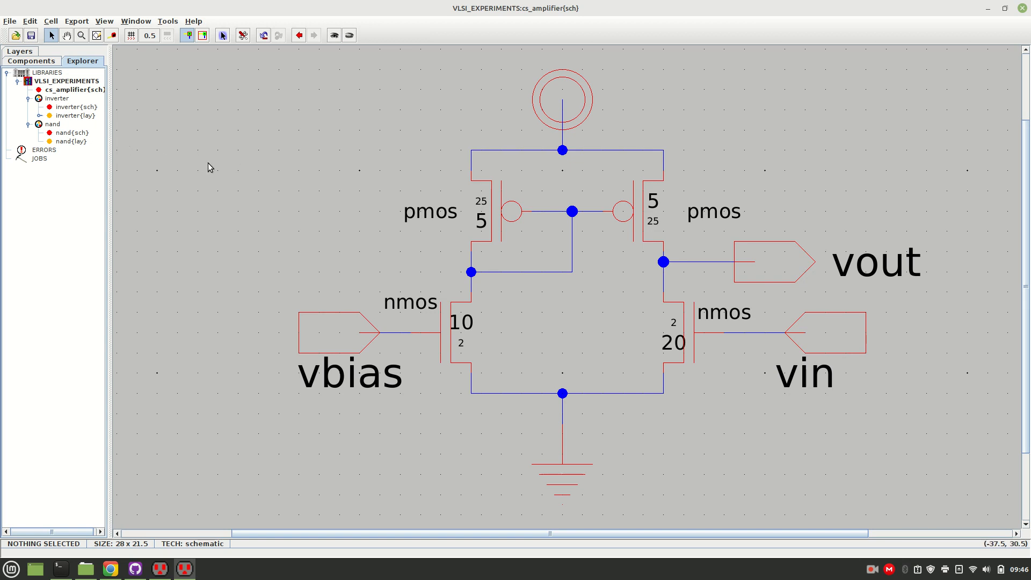
Place a Spice Code text in the empty area up and to the left of the amplifier.
{"action": "left_click", "coordinate": [36, 64]}
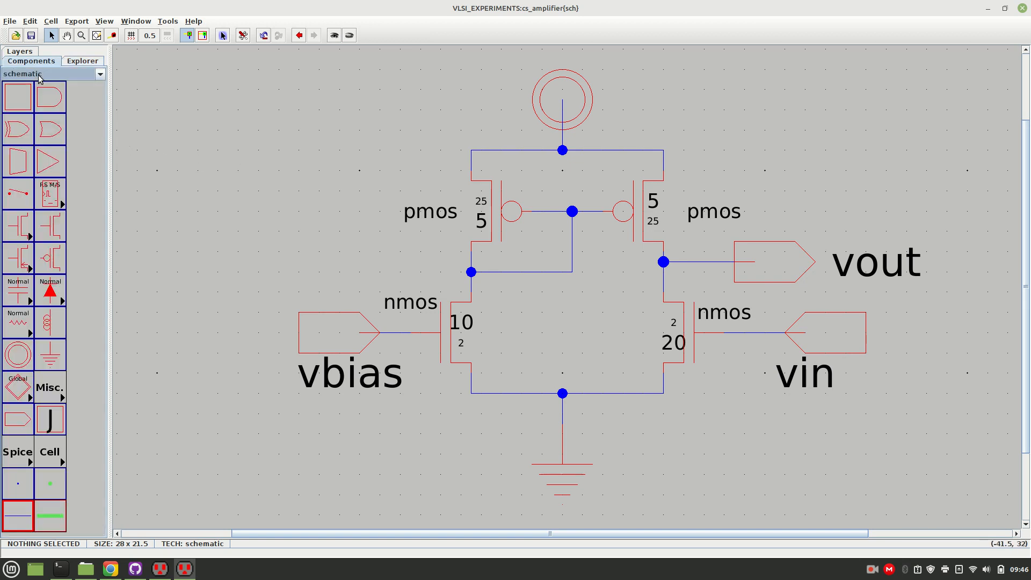
{"action": "left_click", "coordinate": [42, 388]}
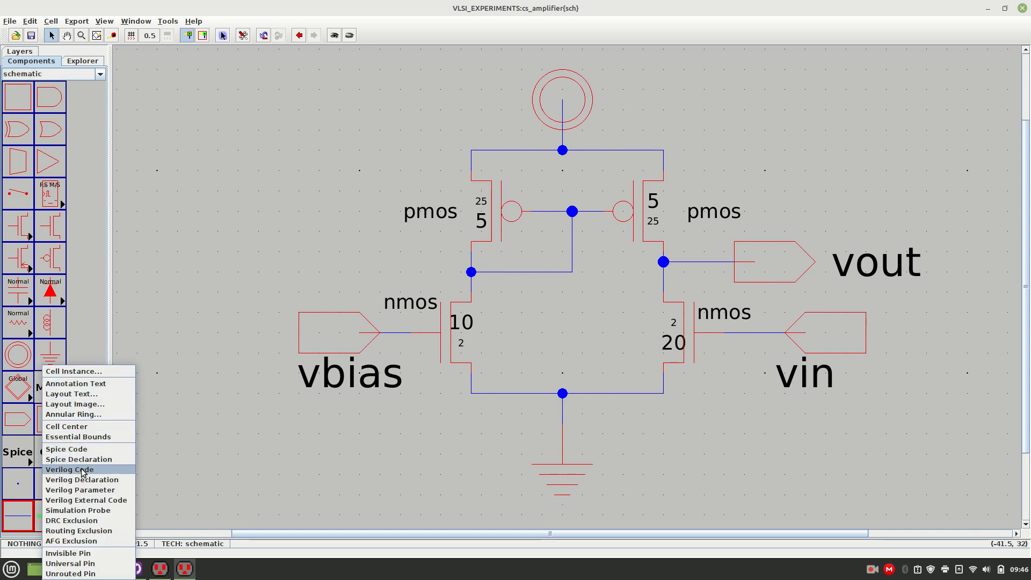
{"action": "left_click", "coordinate": [77, 451]}
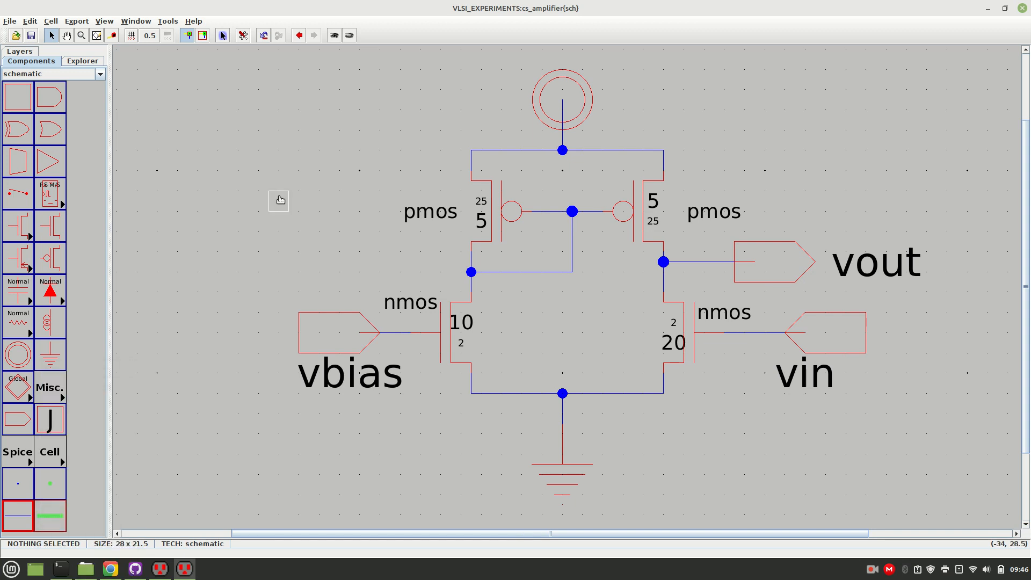
{"action": "left_click", "coordinate": [239, 150]}
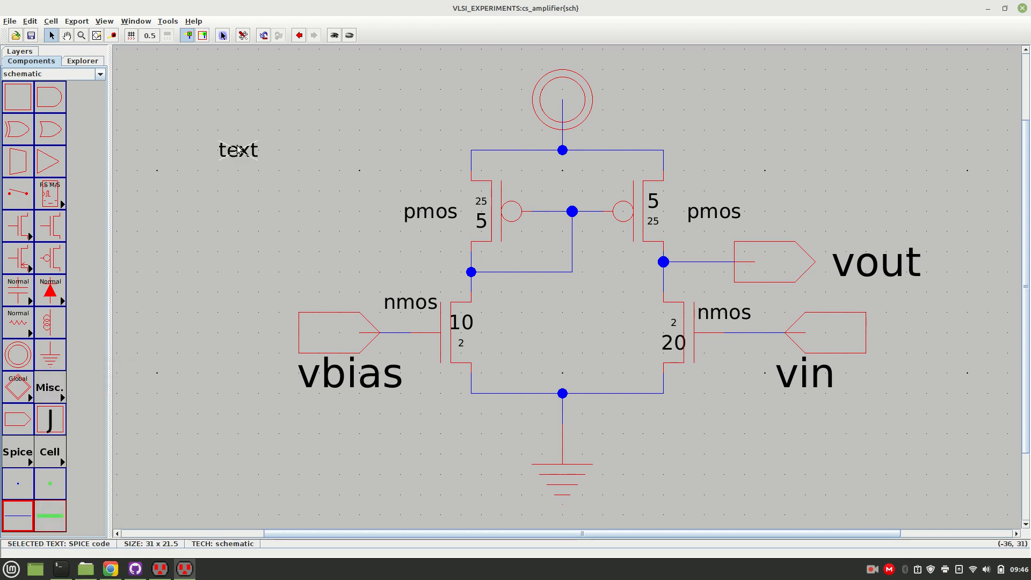
Open the SPICE code text's properties, enable multi-line text, and clear the placeholder text.
{"action": "double_click", "coordinate": [239, 149]}
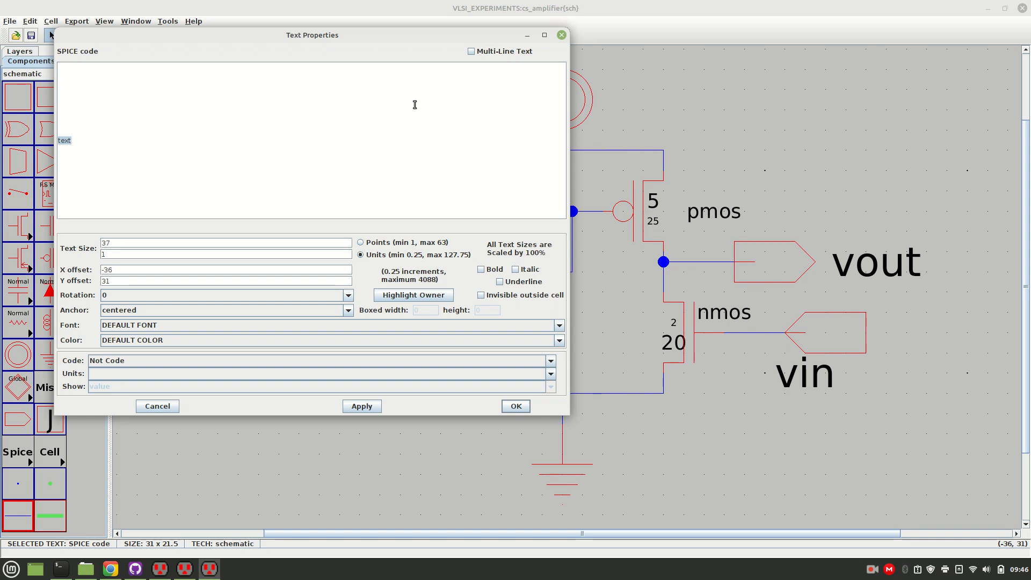
{"action": "left_click", "coordinate": [472, 52]}
{"action": "left_click", "coordinate": [179, 110]}
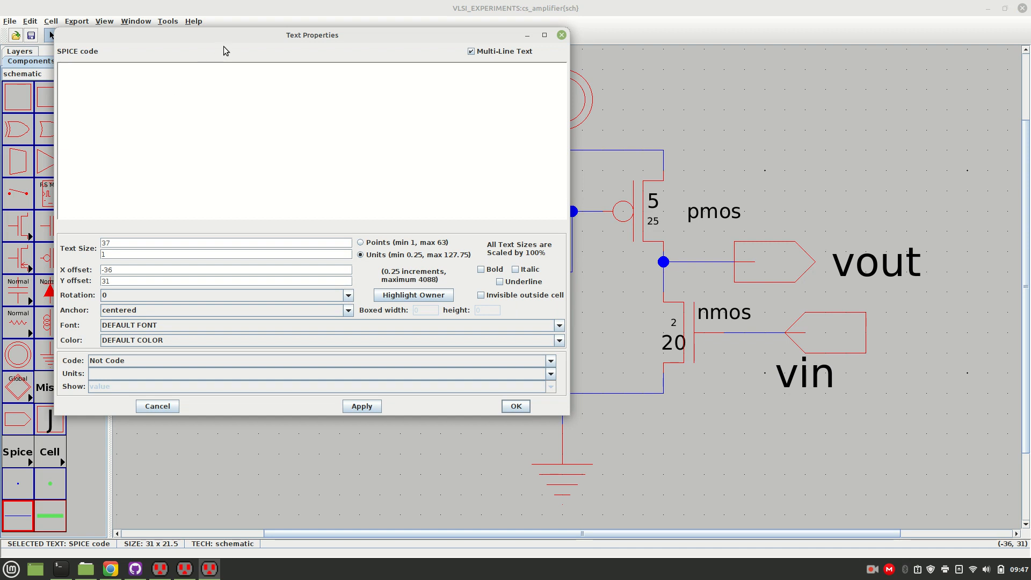
{"action": "left_click_drag", "start_coordinate": [226, 41], "coordinate": [716, 172]}
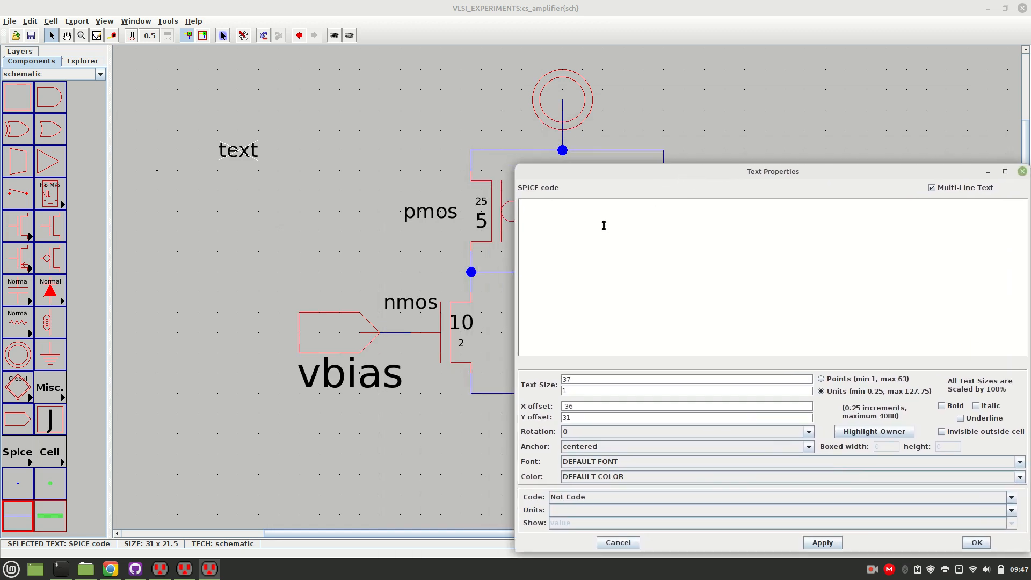
Enter the supply source line "vdd vdd 0 dc 5" in the SPICE code.
{"action": "type", "text": "="}
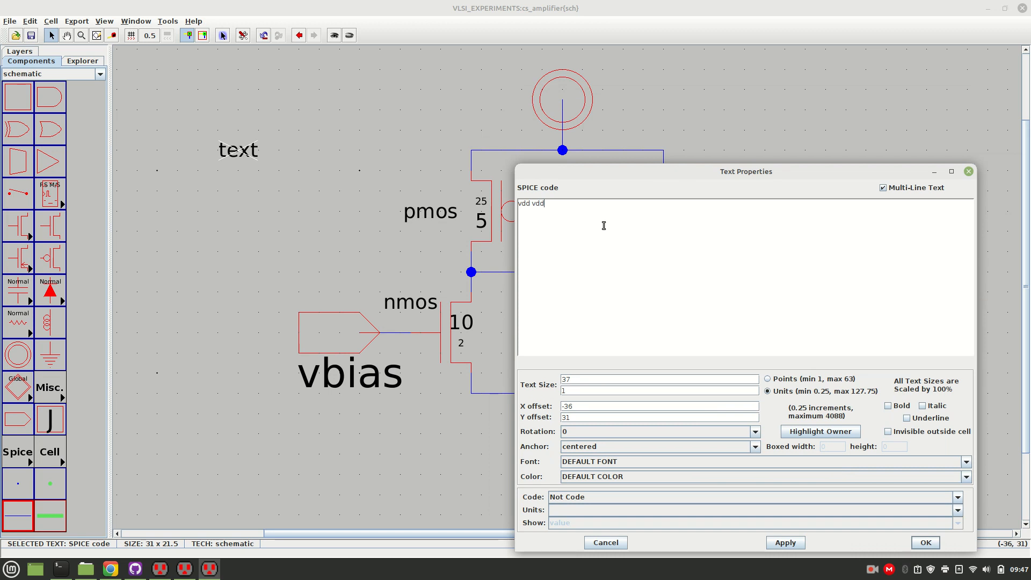
{"action": "key", "text": "BackSpace"}
{"action": "type", "text": "0"}
{"action": "type", "text": "dc"}
{"action": "left_click_drag", "start_coordinate": [532, 204], "coordinate": [558, 203]}
{"action": "left_click", "coordinate": [548, 204]}
{"action": "left_click", "coordinate": [562, 204]}
{"action": "key", "text": "Return"}
Add the bias source line "vbias vbias 0 dc 1.2" below the supply line.
{"action": "type", "text": "vbias vbias"}
{"action": "key", "text": "BackSpace"}
{"action": "key", "text": "BackSpace"}
{"action": "key", "text": "BackSpace"}
{"action": "key", "text": "BackSpace"}
{"action": "type", "text": "bias g"}
{"action": "key", "text": "BackSpace"}
{"action": "type", "text": "0 dc 1.2"}
{"action": "key", "text": "Return"}
Add the comment heading "*Transient Analysis" below a blank line and underline it with a commented row of dashes.
{"action": "left_click_drag", "start_coordinate": [600, 172], "coordinate": [477, 113]}
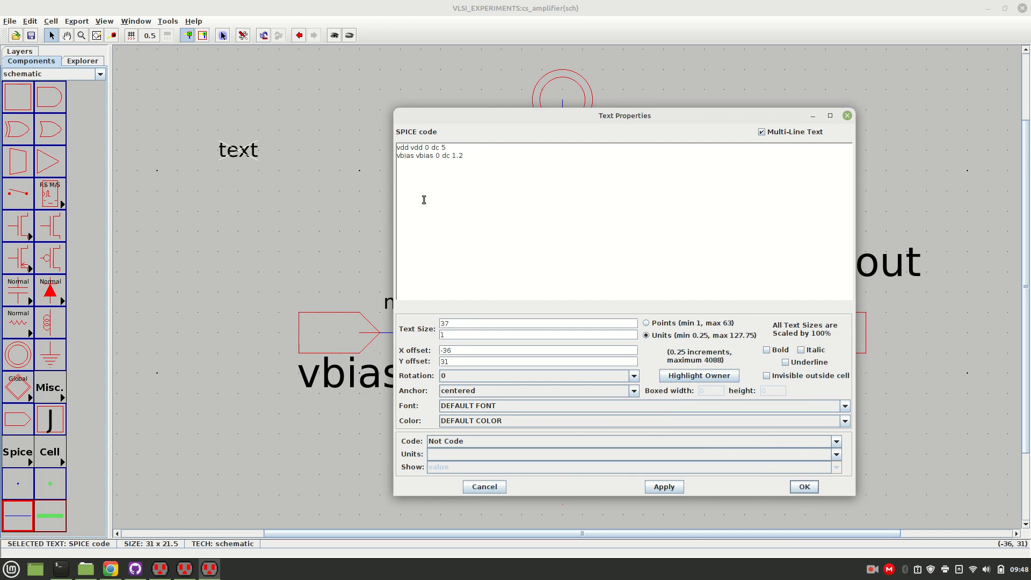
{"action": "type", "text": "*Transient"}
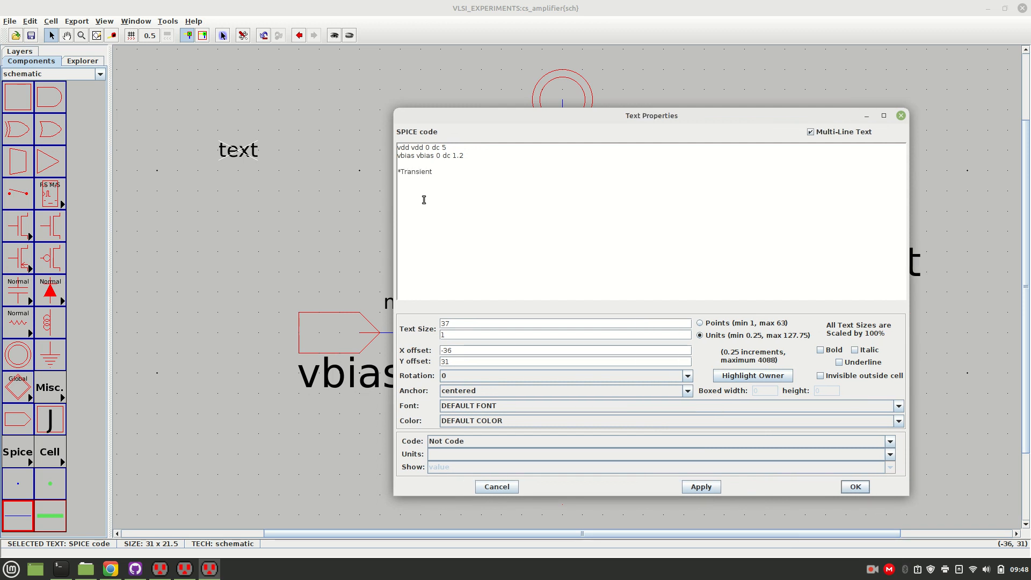
{"action": "type", "text": " Analysuis"}
{"action": "left_click_drag", "start_coordinate": [402, 171], "coordinate": [397, 170]}
{"action": "left_click", "coordinate": [484, 172]}
{"action": "type", "text": "-------------------------"}
Add the sinusoidal input source line "vin vin 0 sin(0 1m 1k)" under the transient analysis heading.
{"action": "left_click_drag", "start_coordinate": [512, 117], "coordinate": [245, 90]}
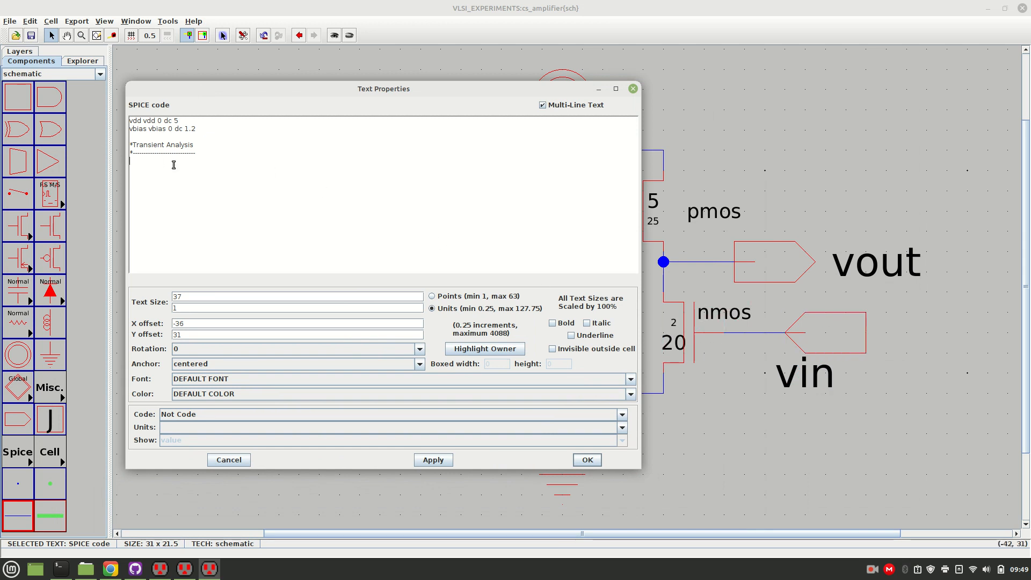
{"action": "type", "text": "vin "}
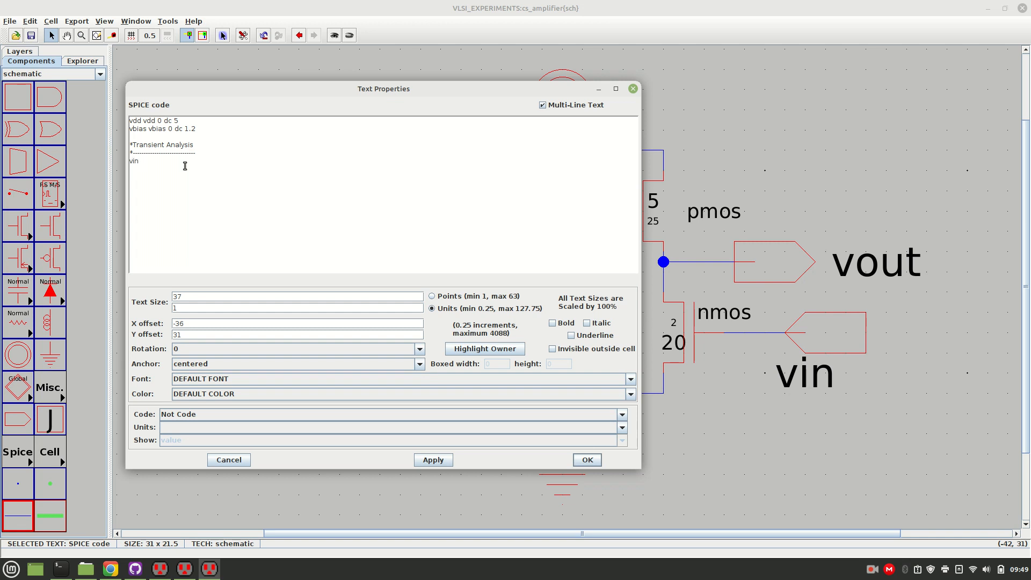
{"action": "type", "text": "vin 0"}
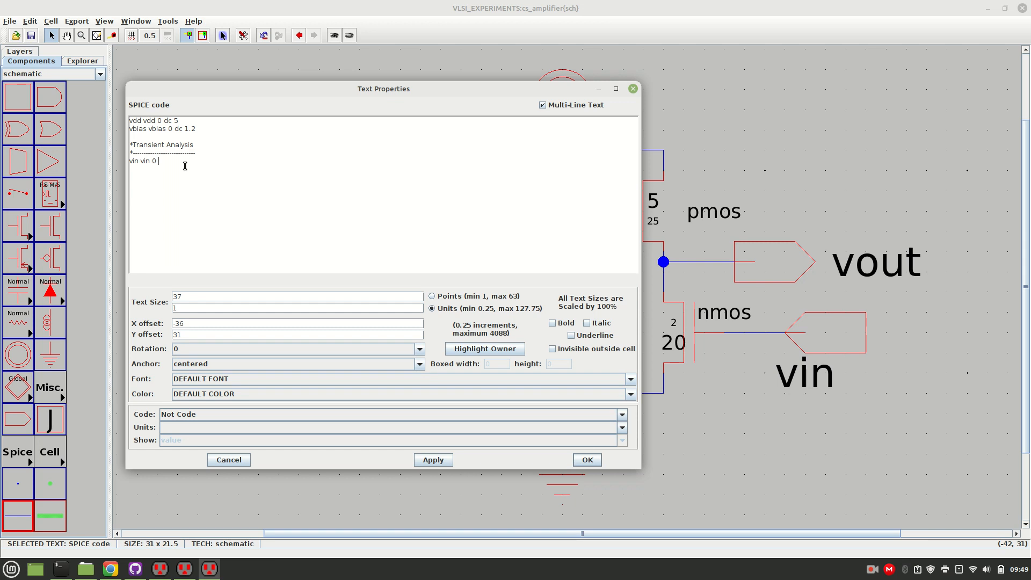
{"action": "type", "text": "s"}
{"action": "type", "text": "0 1m 1k"}
Insert a comment line above the vin source that begins the source syntax with "*V[name] n+ n-".
{"action": "key", "text": "Return"}
{"action": "type", "text": "*vin"}
{"action": "key", "text": "BackSpace"}
{"action": "type", "text": "V[name] n+ n"}
{"action": "type", "text": "-"}
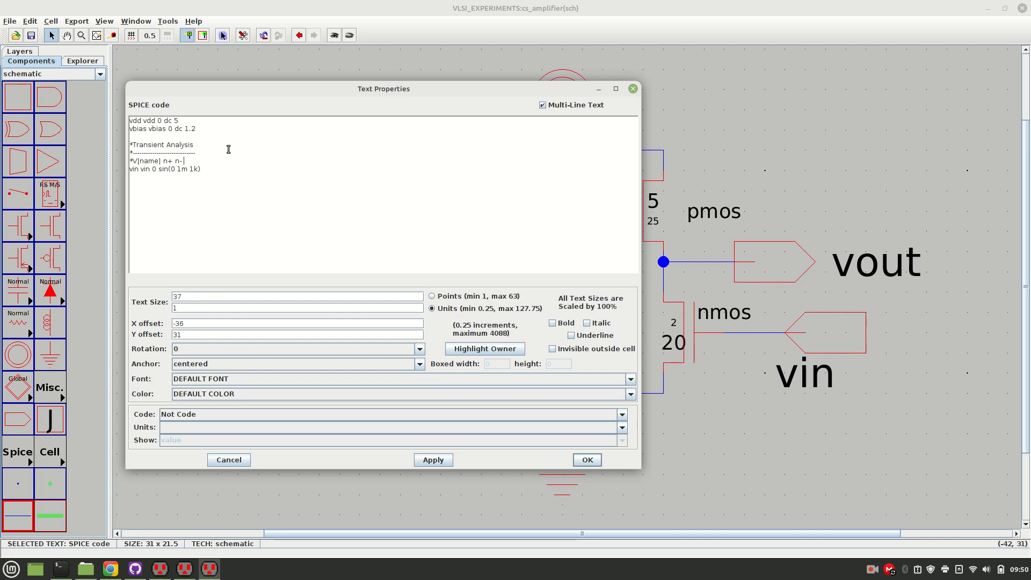
{"action": "type", "text": " sin"}
{"action": "type", "text": "()"}
{"action": "type", "text": "dc_o"}
{"action": "type", "text": "ffset"}
{"action": "type", "text": " amplitude"}
{"action": "type", "text": " fre"}
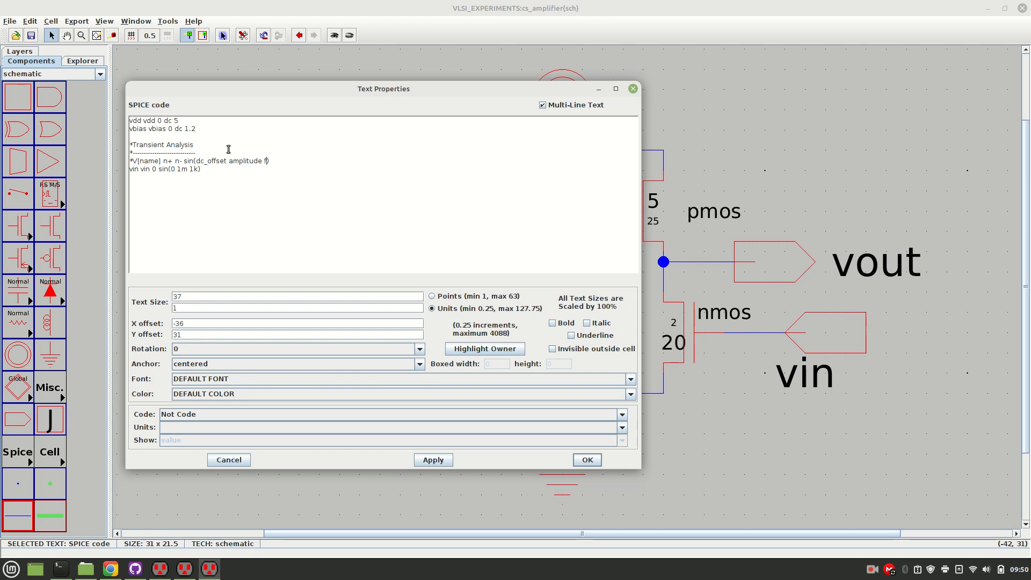
{"action": "type", "text": "quency"}
Add the transient analysis command ".tran 100n" below the vin source line.
{"action": "type", "text": "tran"}
{"action": "type", "text": "100"}
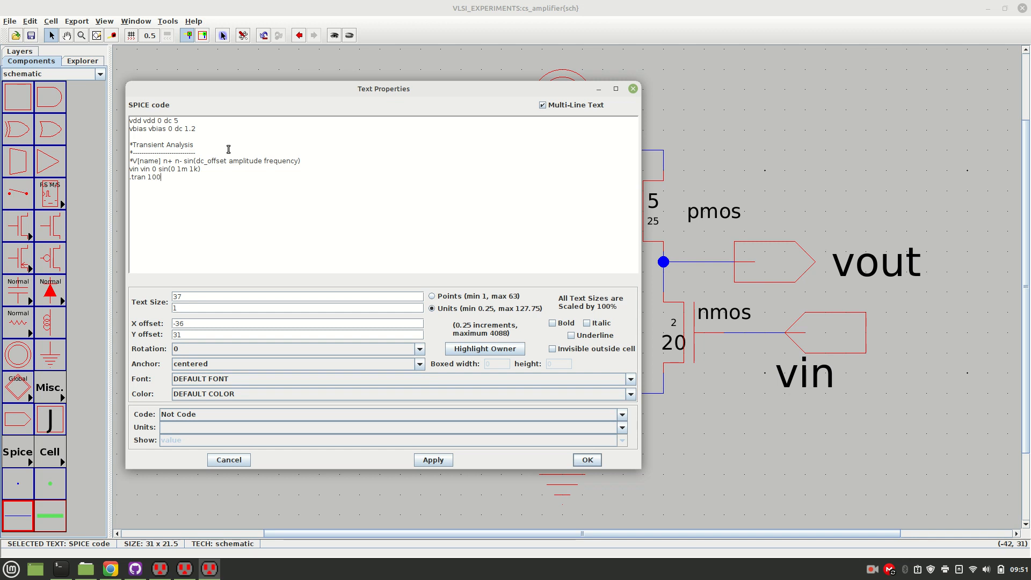
{"action": "type", "text": "n"}
Add the comment heading "*DC analysis" below a blank line after the transient command.
{"action": "type", "text": "*"}
{"action": "type", "text": "DC"}
{"action": "type", "text": "ANA"}
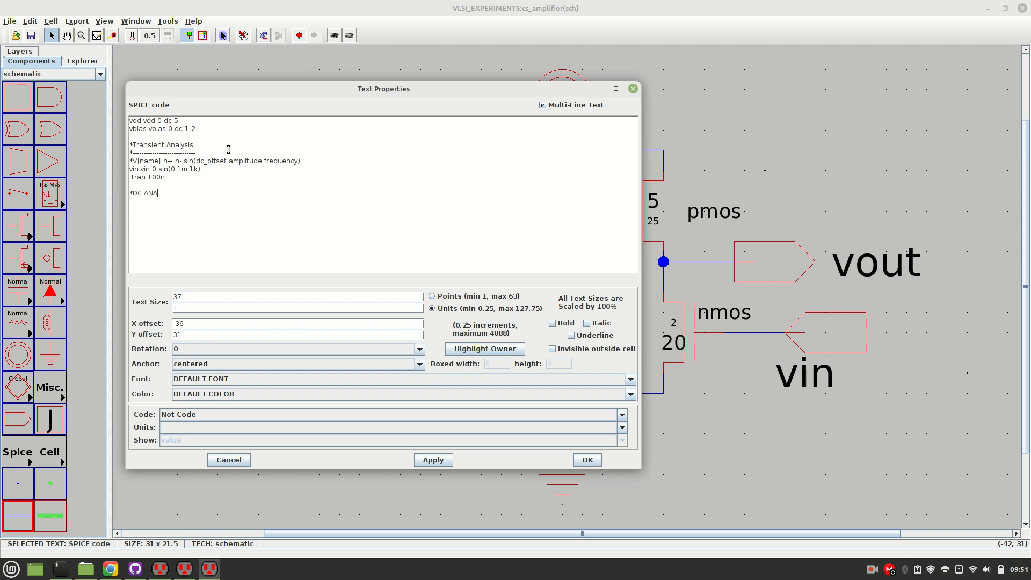
{"action": "key", "text": "BackSpace"}
{"action": "key", "text": "BackSpace"}
{"action": "key", "text": "BackSpace"}
{"action": "key", "text": "BackSpace"}
{"action": "type", "text": "analysis"}
Insert "ac" before sin in the vin source line and "type" before sin in the syntax comment above it.
{"action": "key", "text": "Left"}
{"action": "type", "text": "ac"}
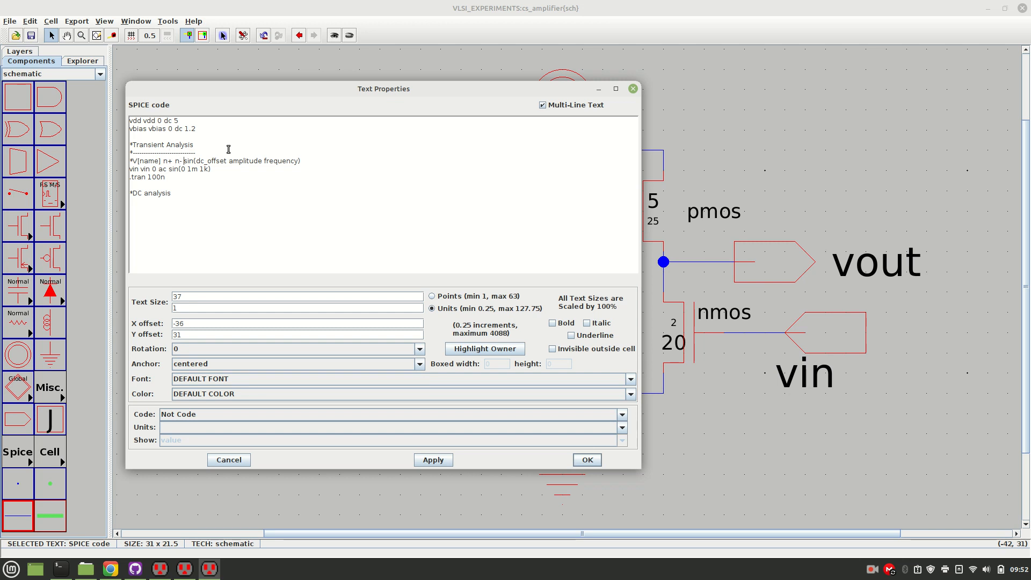
{"action": "type", "text": "type"}
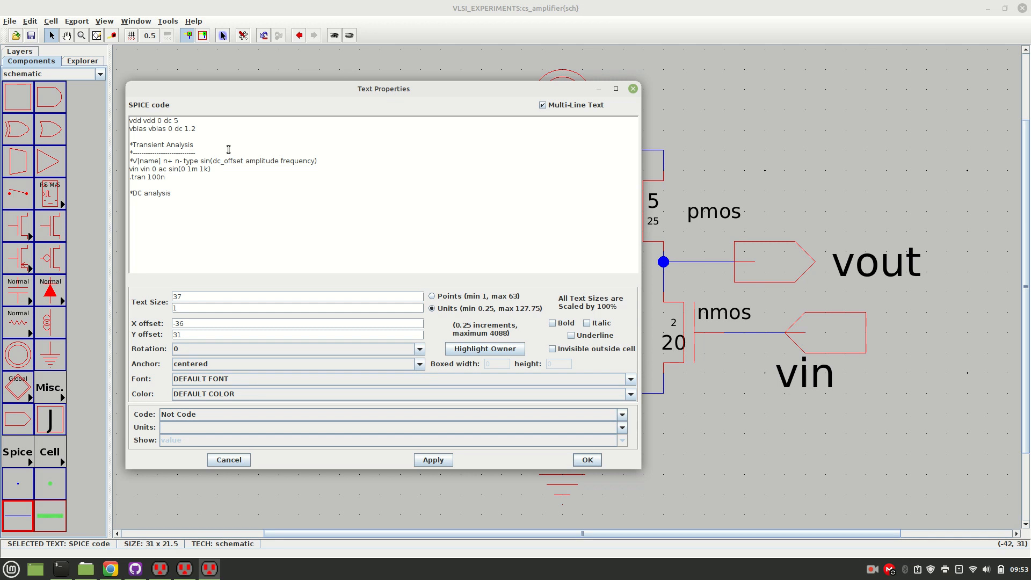
Add a dashed comment line directly below the "*DC analysis" heading in the SPICE code.
{"action": "key", "text": "Down"}
{"action": "type", "text": "------------------------"}
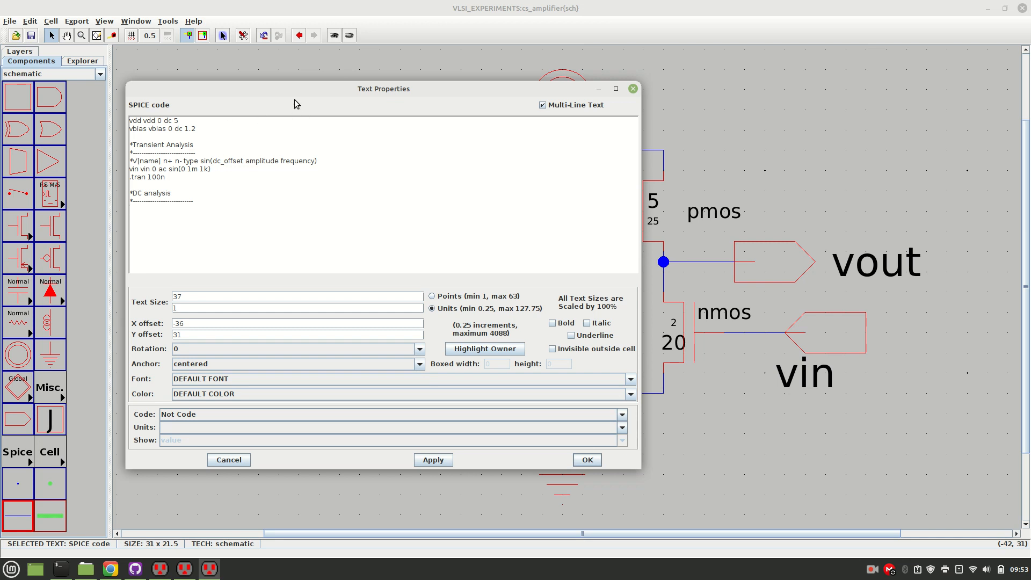
{"action": "left_click_drag", "start_coordinate": [271, 88], "coordinate": [239, 122]}
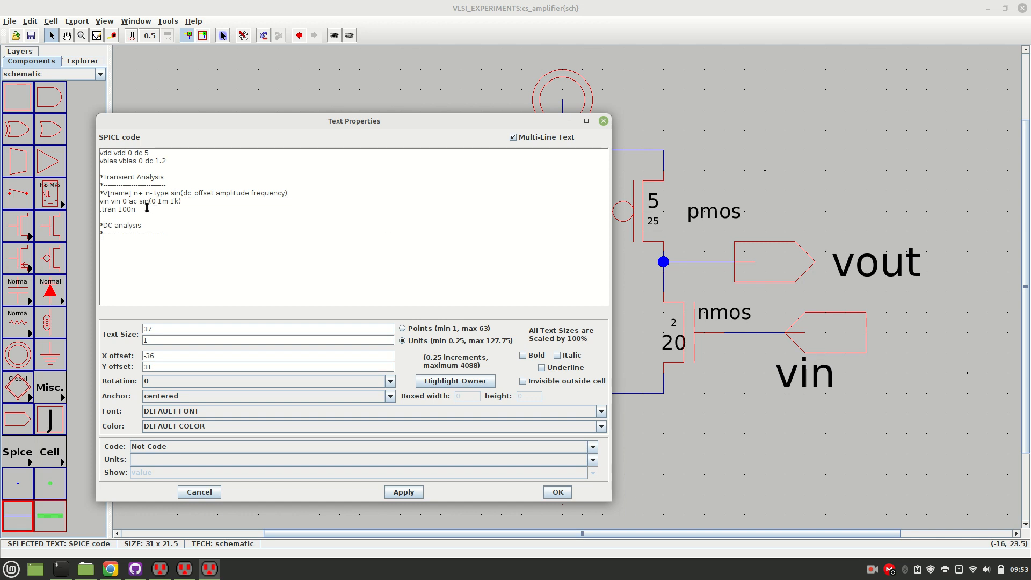
Add the DC input source line "vin vin 0 dc 5" below the dashed line of the DC analysis section.
{"action": "left_click_drag", "start_coordinate": [120, 202], "coordinate": [194, 200]}
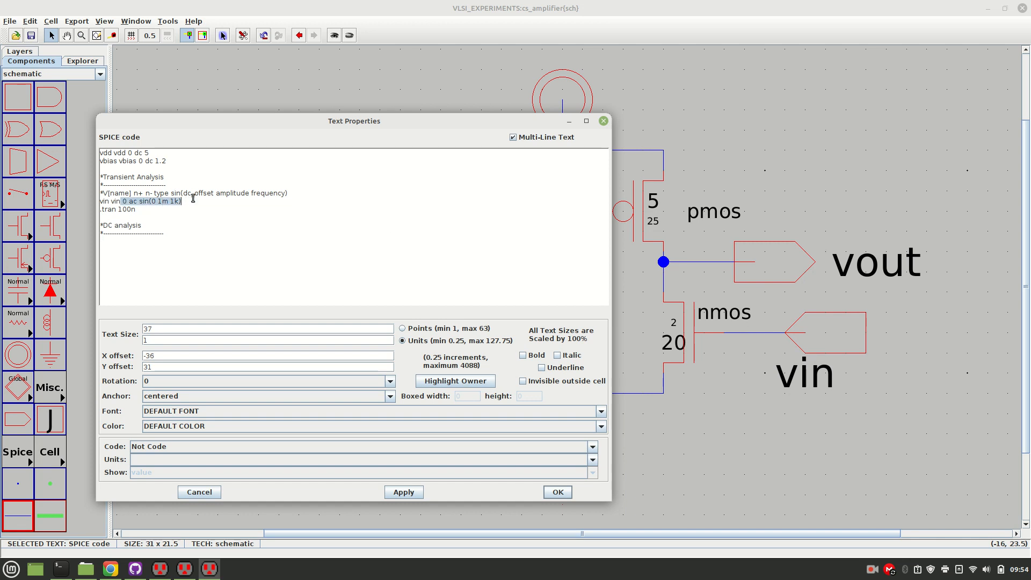
{"action": "left_click", "coordinate": [121, 242]}
{"action": "type", "text": "vin vi"}
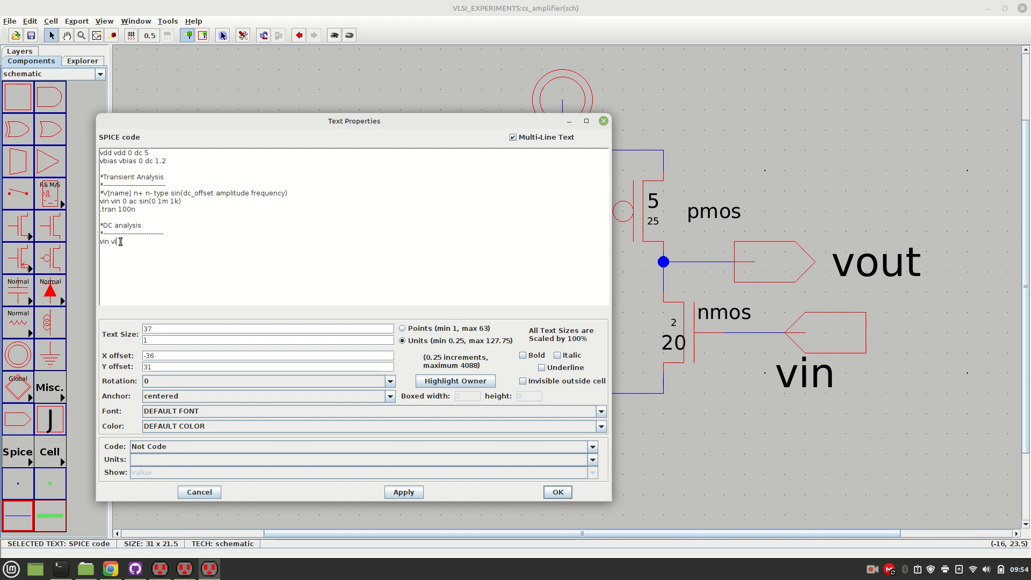
{"action": "type", "text": "n 0 dc 5"}
{"action": "left_click_drag", "start_coordinate": [153, 243], "coordinate": [101, 243]}
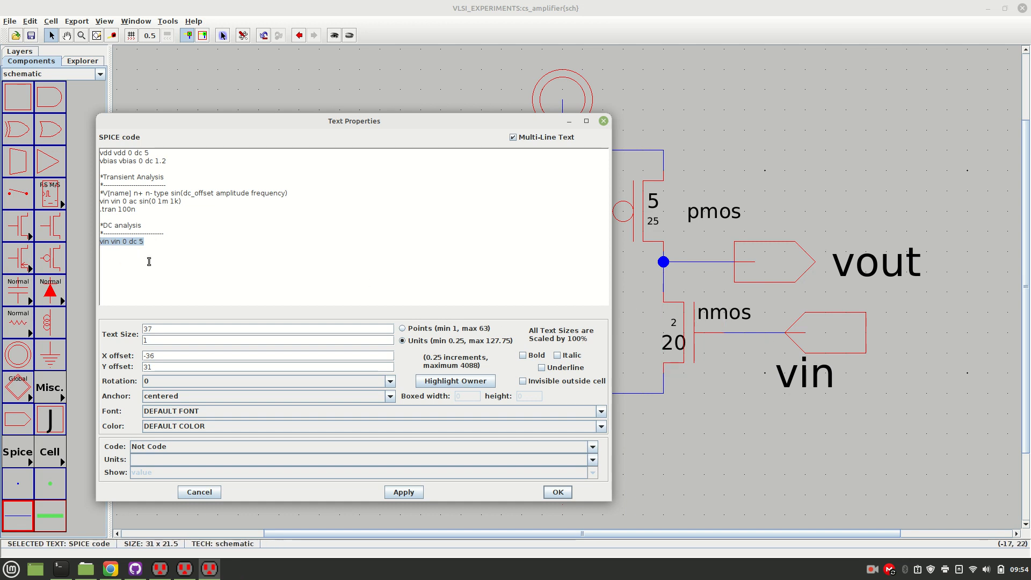
Add the DC sweep command ".dc vin 0 5 0.1" below the DC vin source line.
{"action": "left_click", "coordinate": [110, 251]}
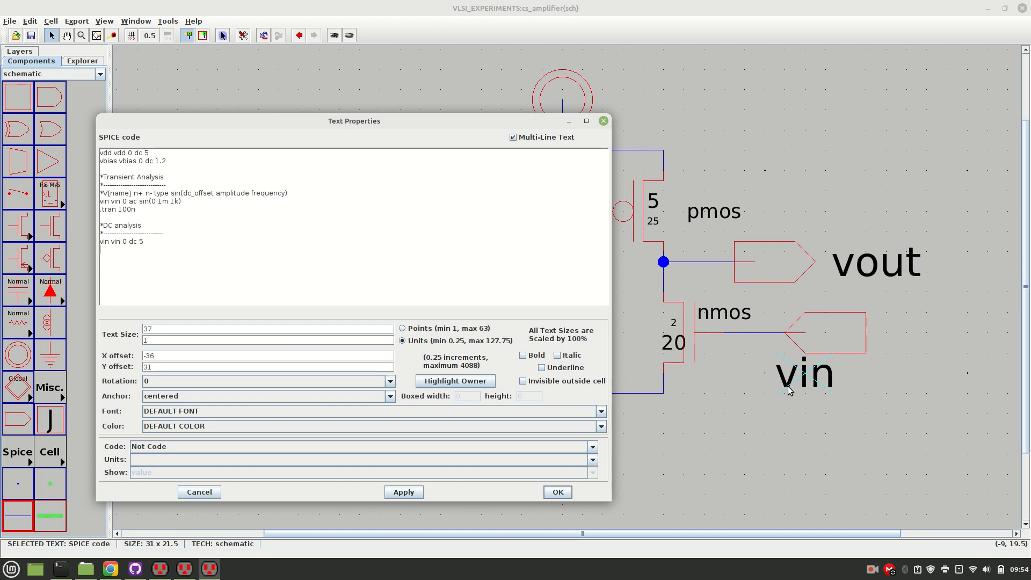
{"action": "type", "text": "dc"}
{"action": "type", "text": "vin 0 5 0.12"}
{"action": "key", "text": "BackSpace"}
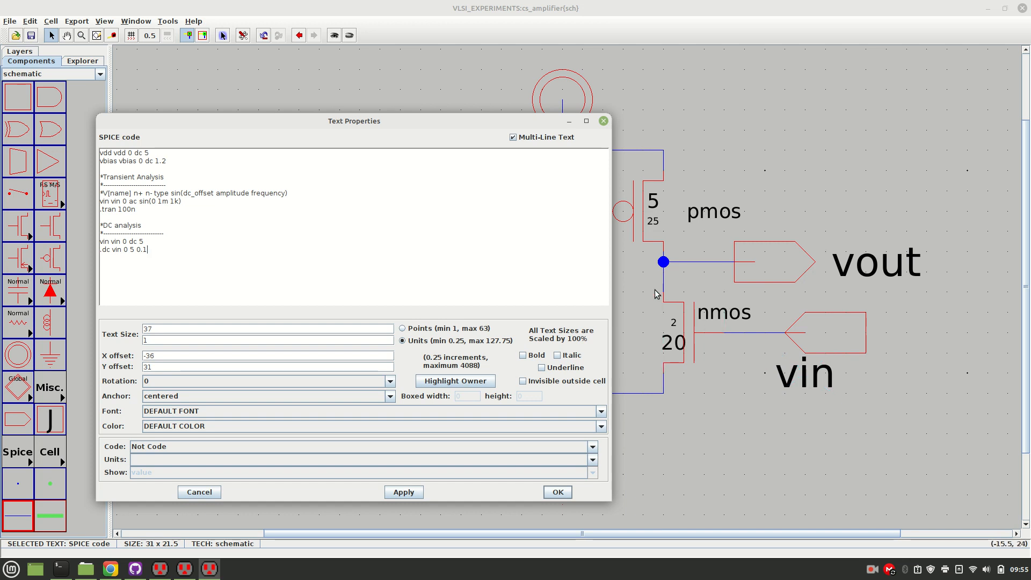
Add the comment heading "*AC analysis" with a dashed comment line beneath it, separated by a blank line from the DC section.
{"action": "left_click_drag", "start_coordinate": [138, 209], "coordinate": [90, 201]}
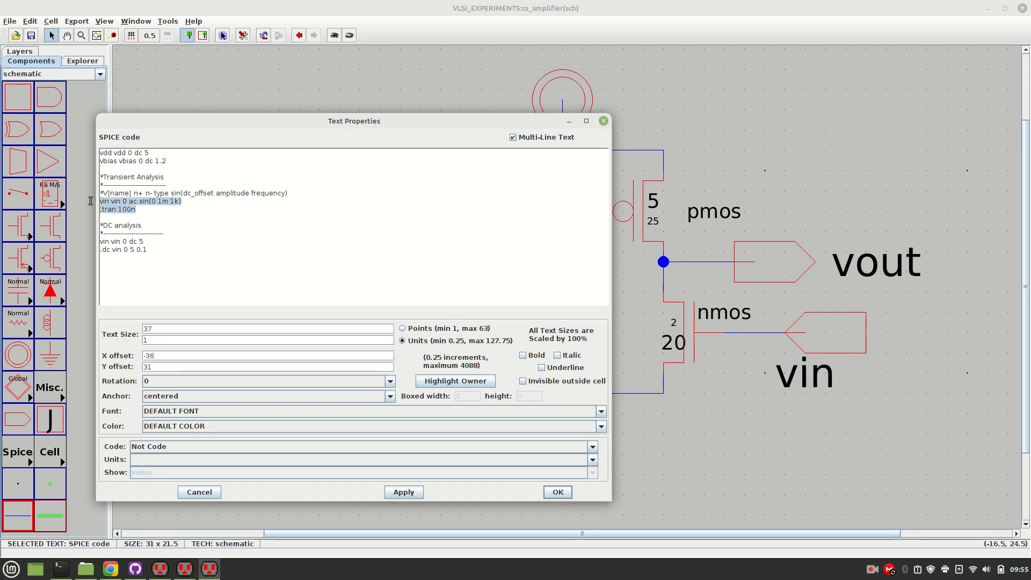
{"action": "left_click", "coordinate": [146, 251]}
{"action": "left_click_drag", "start_coordinate": [146, 251], "coordinate": [95, 240]}
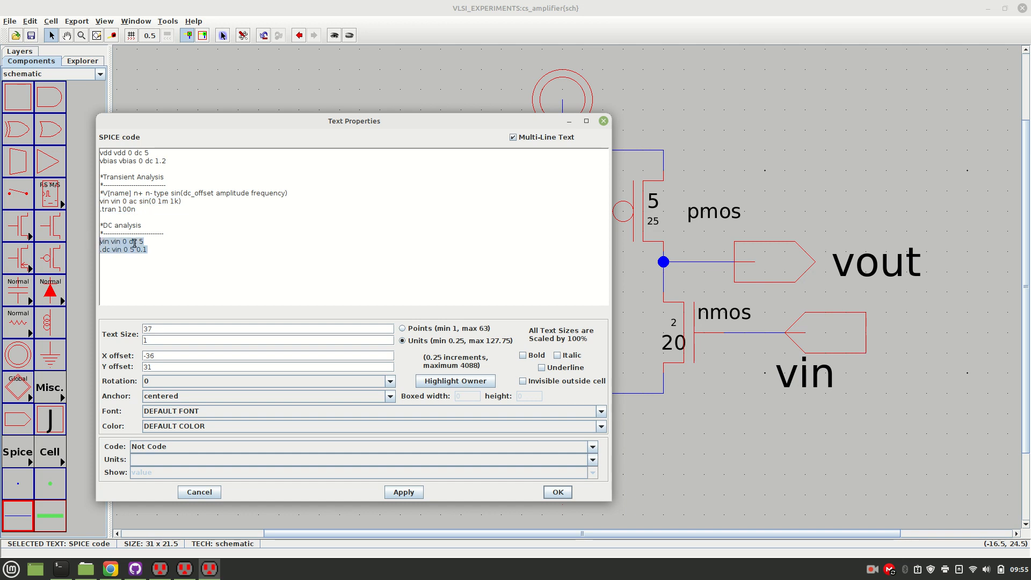
{"action": "left_click", "coordinate": [171, 251]}
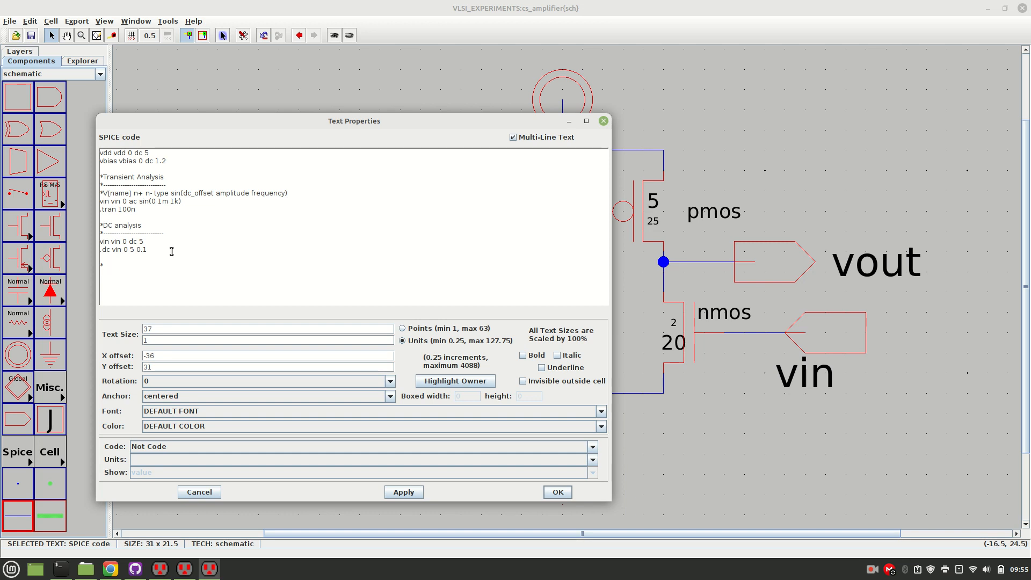
{"action": "type", "text": "AC "}
{"action": "type", "text": "ana"}
{"action": "type", "text": "lysis *"}
{"action": "type", "text": "----------------------------"}
Add the source line "vin vin 0 ac sin(0 1m 1k)" to the AC analysis section.
{"action": "type", "text": "vin"}
{"action": "type", "text": " vin"}
{"action": "type", "text": " 0"}
{"action": "type", "text": "ac sin"}
{"action": "type", "text": "("}
{"action": "type", "text": "0 1m"}
{"action": "type", "text": " 1k)"}
{"action": "left_click_drag", "start_coordinate": [154, 284], "coordinate": [179, 285]}
{"action": "left_click", "coordinate": [179, 285]}
Move the whole DC analysis block above the Transient Analysis section, right after the vbias line and a blank line.
{"action": "left_click_drag", "start_coordinate": [147, 250], "coordinate": [84, 224]}
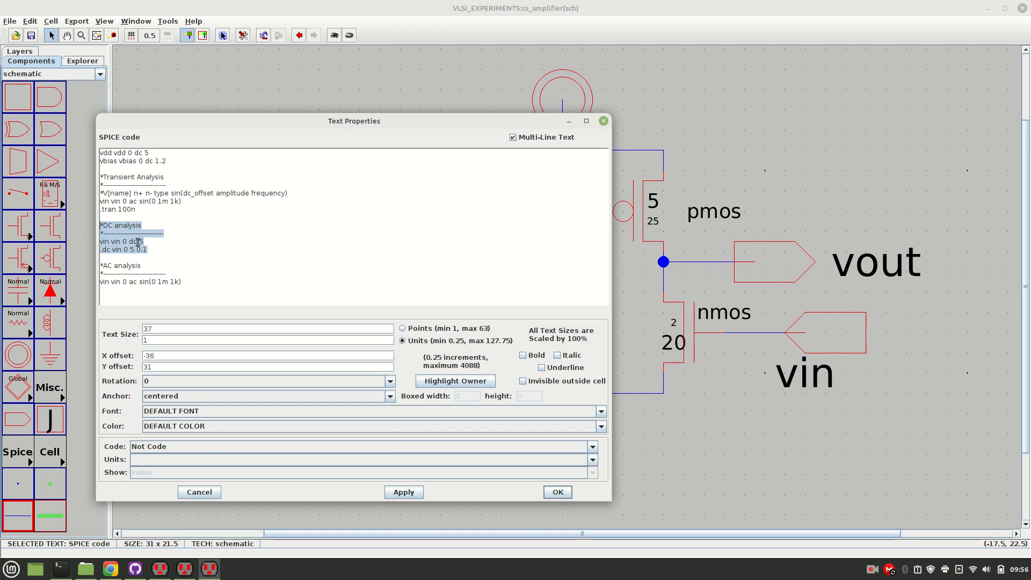
{"action": "left_click", "coordinate": [156, 205]}
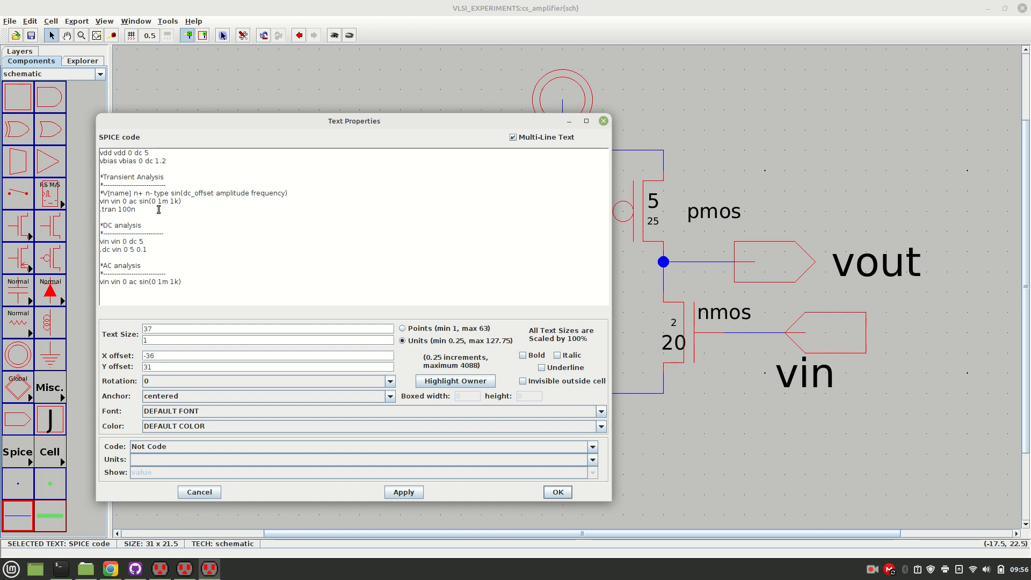
{"action": "double_click", "coordinate": [154, 202]}
{"action": "left_click_drag", "start_coordinate": [163, 254], "coordinate": [83, 221]}
{"action": "key", "text": "BackSpace"}
{"action": "key", "text": "Up"}
{"action": "key", "text": "Up"}
{"action": "key", "text": "Up"}
{"action": "key", "text": "Return"}
{"action": "type", "text": "*DC analysis *---------------------------- vin vin 0 dc 5 .dc vin 0 5 0.1"}
{"action": "key", "text": "Return"}
{"action": "key", "text": "BackSpace"}
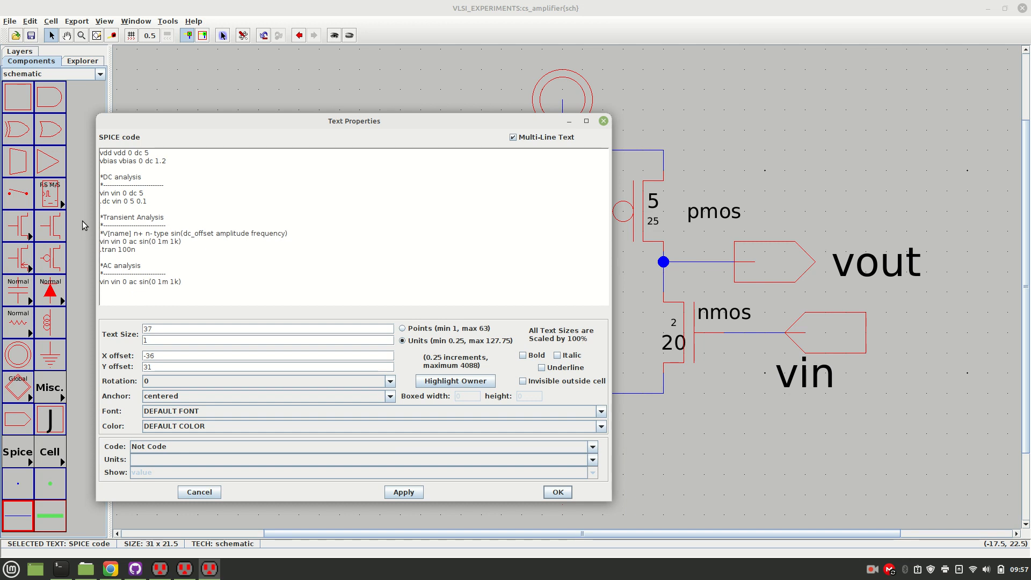
Add the AC sweep command ".ac DEC 100 100 10G" below the vin source line of the AC analysis section.
{"action": "key", "text": "Right"}
{"action": "key", "text": "BackSpace"}
{"action": "type", "text": "0"}
{"action": "key", "text": "Left"}
{"action": "type", "text": ".ac DEC"}
{"action": "type", "text": "100"}
{"action": "type", "text": "100 10G"}
Comment out the vin source and command lines of the transient and AC analyses with an asterisk, leaving only the DC analysis active.
{"action": "key", "text": "Left"}
{"action": "key", "text": "Left"}
{"action": "key", "text": "Left"}
{"action": "key", "text": "Left"}
{"action": "key", "text": "Left"}
{"action": "key", "text": "Left"}
{"action": "key", "text": "Left"}
{"action": "key", "text": "Left"}
{"action": "key", "text": "Left"}
{"action": "key", "text": "Left"}
{"action": "key", "text": "Left"}
{"action": "key", "text": "Left"}
{"action": "type", "text": "**"}
{"action": "key", "text": "Down"}
{"action": "type", "text": "*"}
{"action": "key", "text": "Down"}
{"action": "type", "text": "*"}
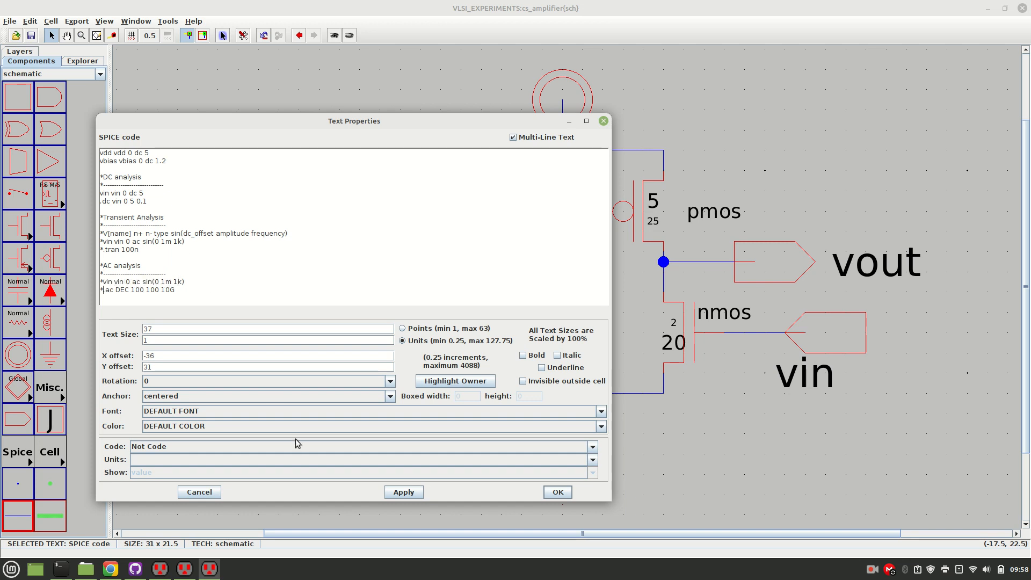
Apply the edited SPICE code and move its text block farther away from the amplifier circuit.
{"action": "left_click", "coordinate": [404, 492]}
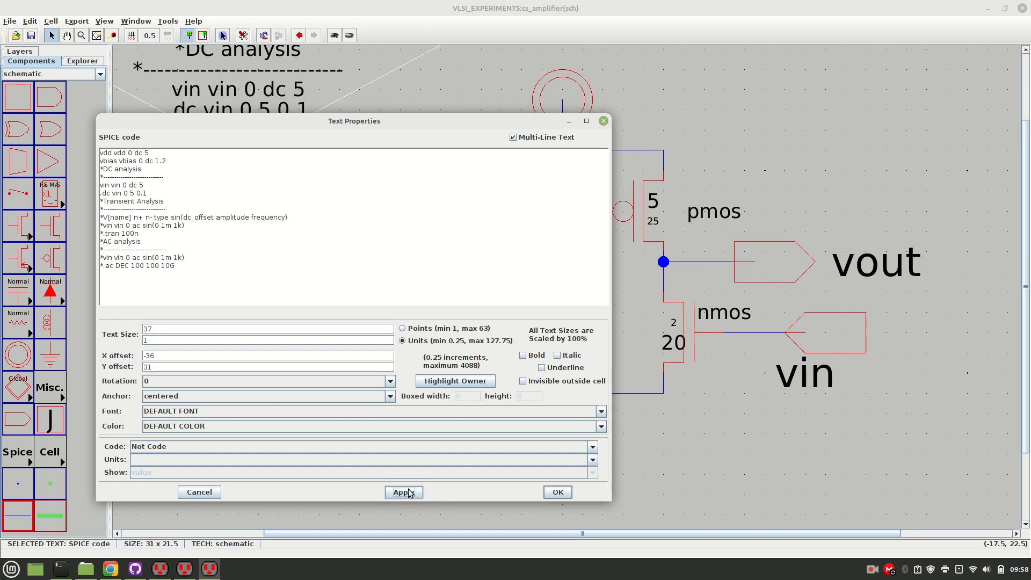
{"action": "left_click", "coordinate": [558, 493]}
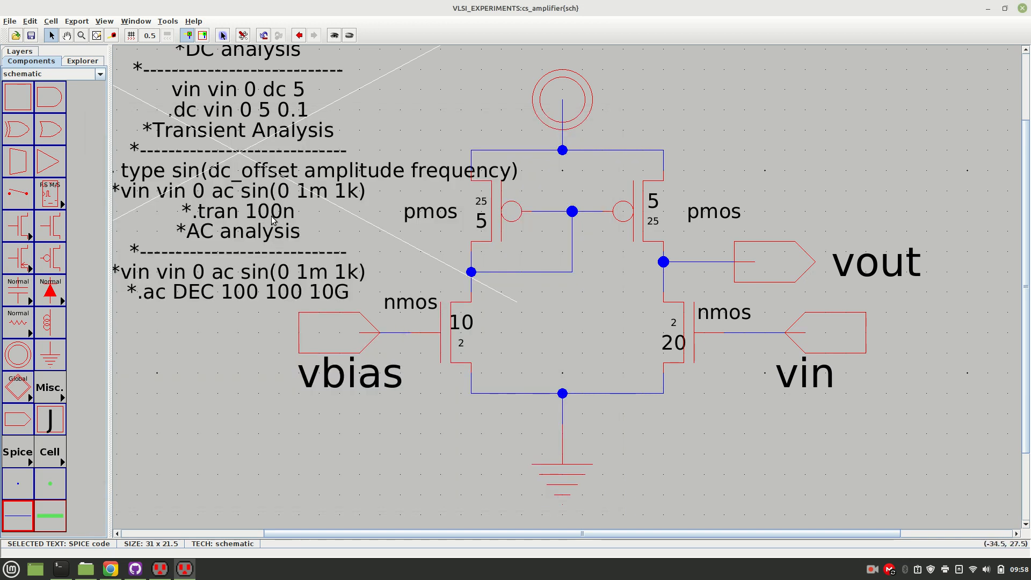
{"action": "left_click_drag", "start_coordinate": [272, 220], "coordinate": [153, 200]}
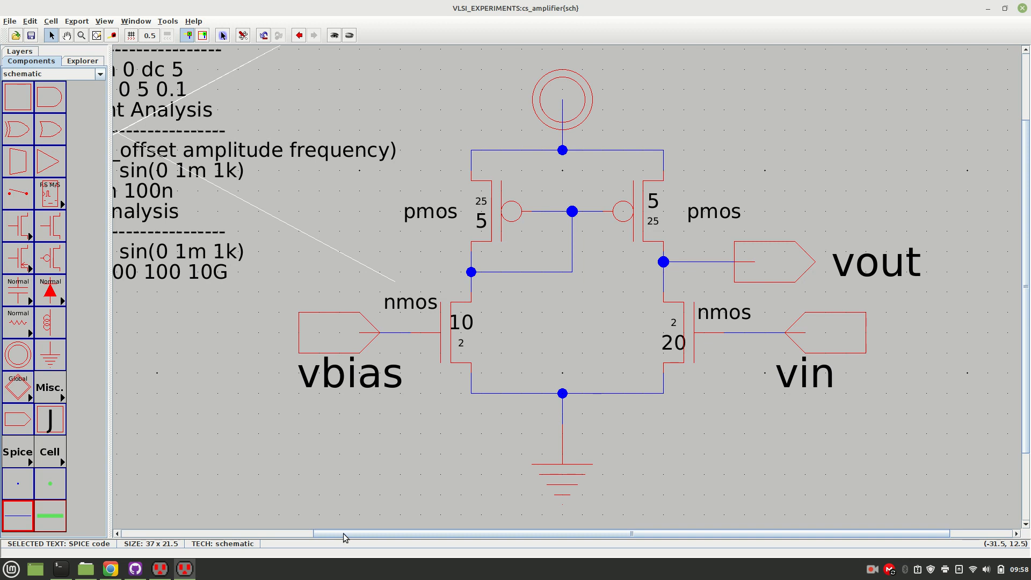
{"action": "left_click_drag", "start_coordinate": [343, 533], "coordinate": [249, 516]}
Write the SPICE deck of the cs_amplifier schematic and run it in LTspice.
{"action": "left_click", "coordinate": [168, 21]}
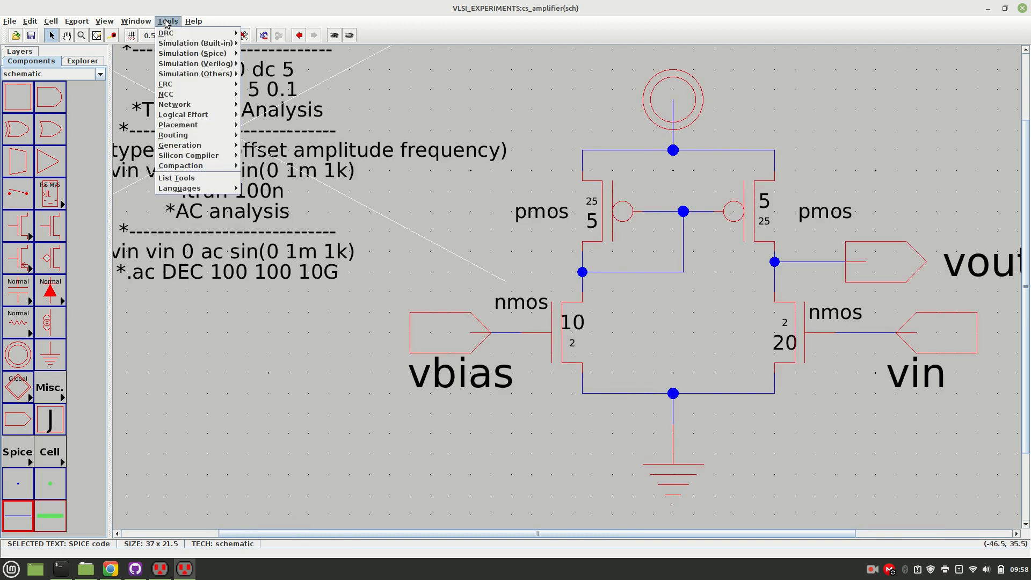
{"action": "mouse_move", "coordinate": [228, 33]}
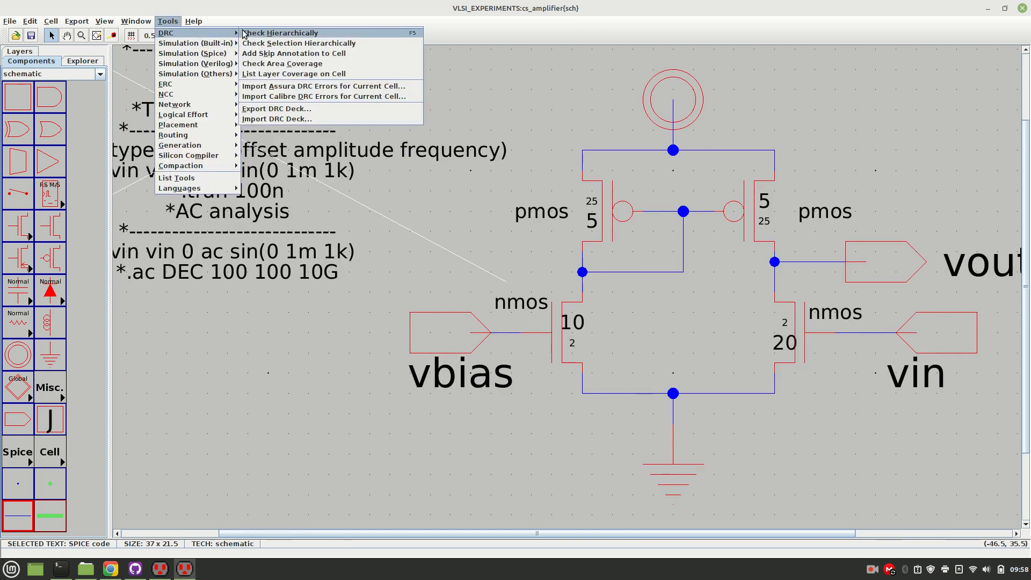
{"action": "left_click", "coordinate": [157, 22]}
{"action": "left_click", "coordinate": [163, 21]}
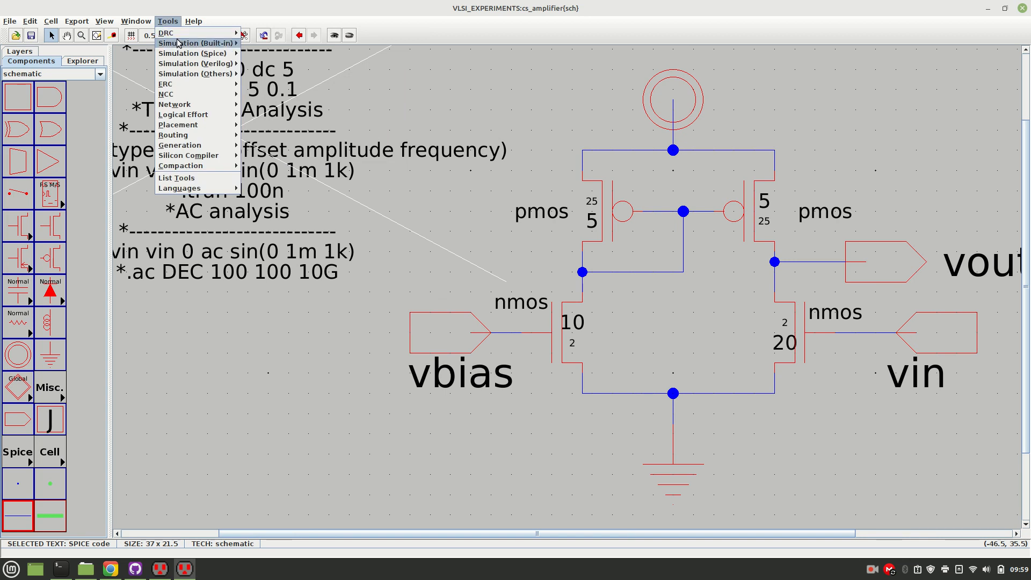
{"action": "mouse_move", "coordinate": [177, 43]}
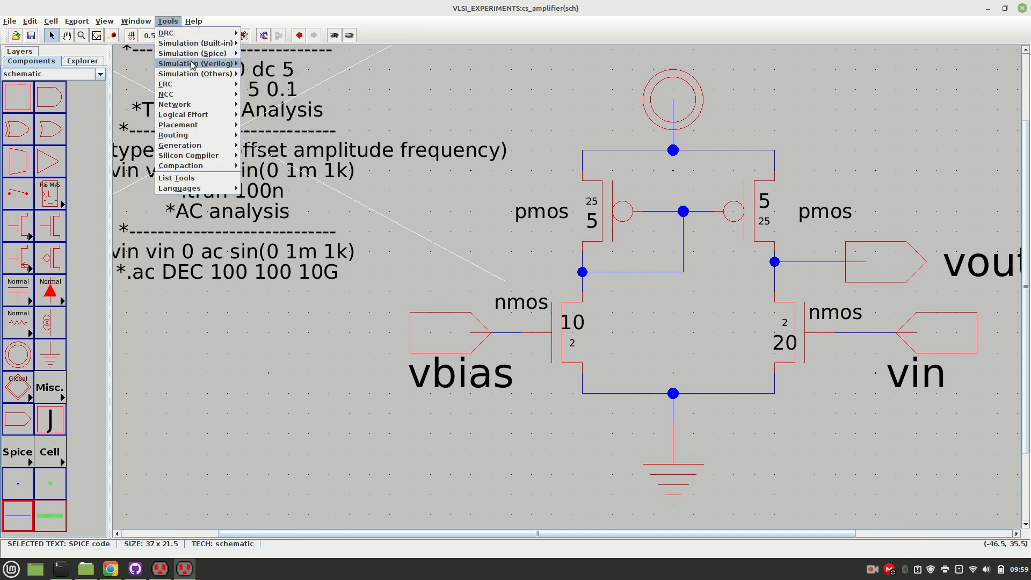
{"action": "mouse_move", "coordinate": [225, 53]}
{"action": "left_click", "coordinate": [273, 53]}
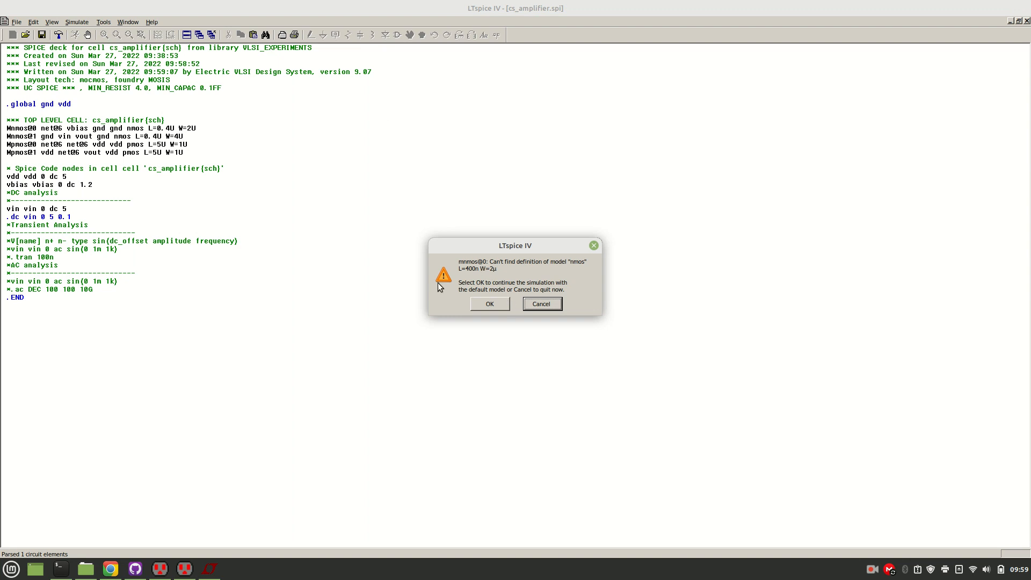
Continue the simulation with the default nmos and pmos models, and close the error log and LTspice.
{"action": "left_click", "coordinate": [504, 304]}
{"action": "left_click", "coordinate": [487, 304]}
{"action": "left_click", "coordinate": [487, 304]}
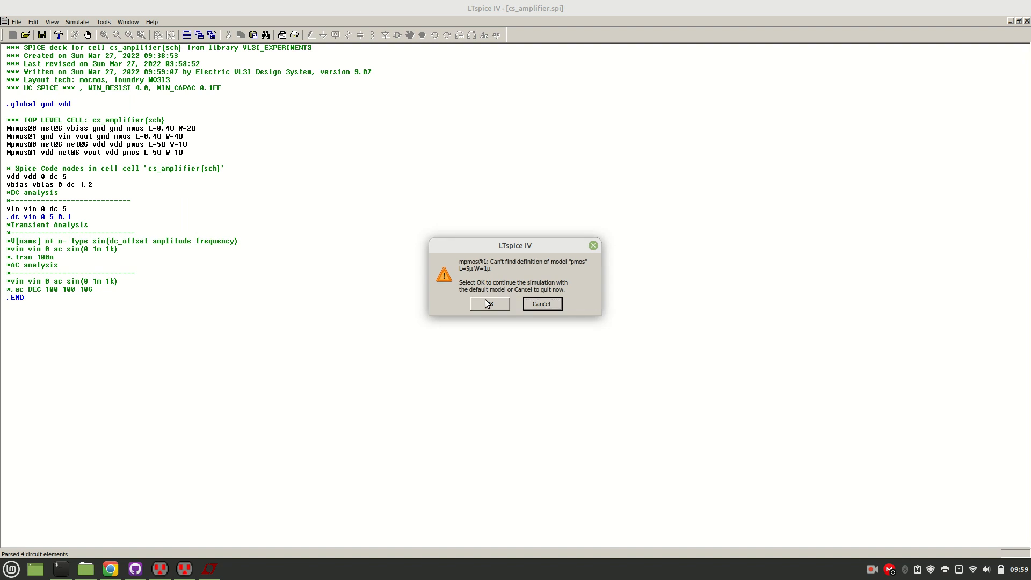
{"action": "left_click", "coordinate": [488, 304]}
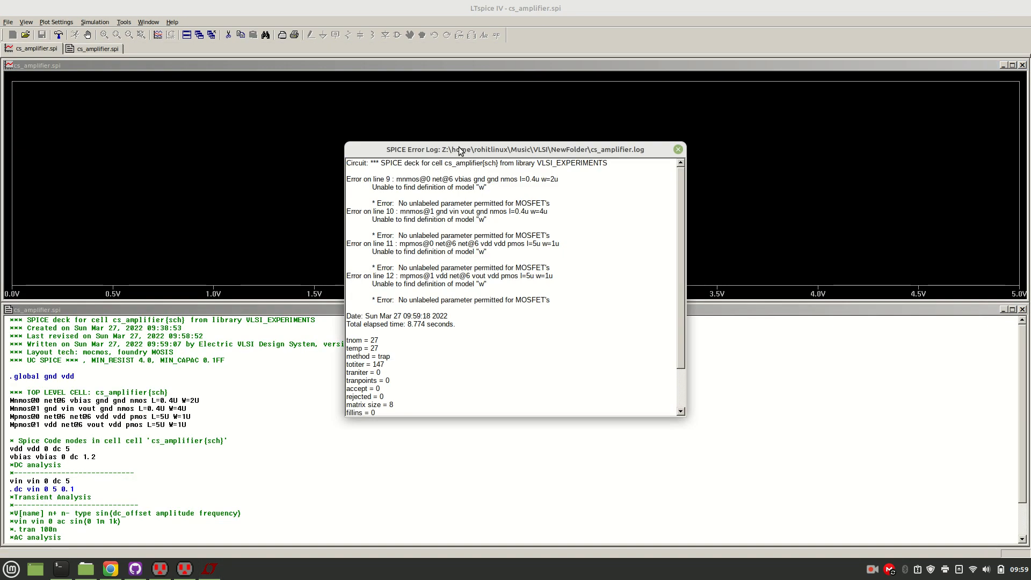
{"action": "left_click", "coordinate": [679, 149]}
{"action": "left_click", "coordinate": [1023, 8]}
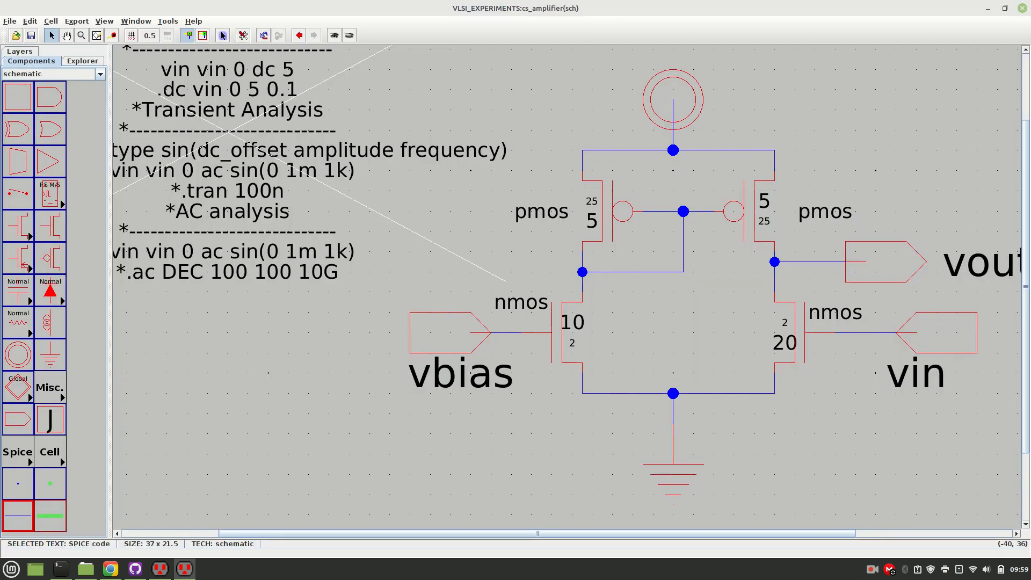
{"action": "double_click", "coordinate": [198, 167]}
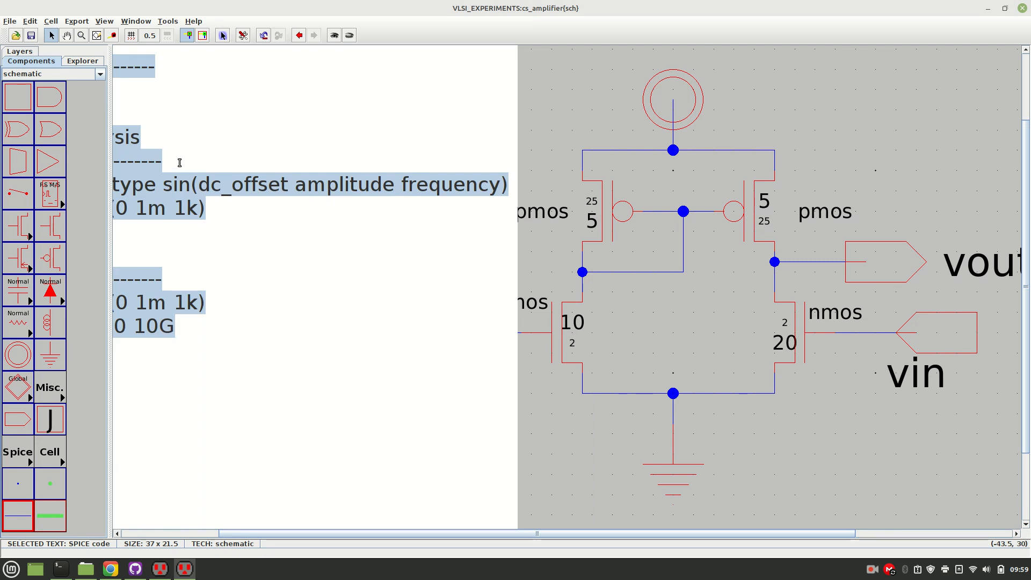
{"action": "left_click", "coordinate": [304, 195]}
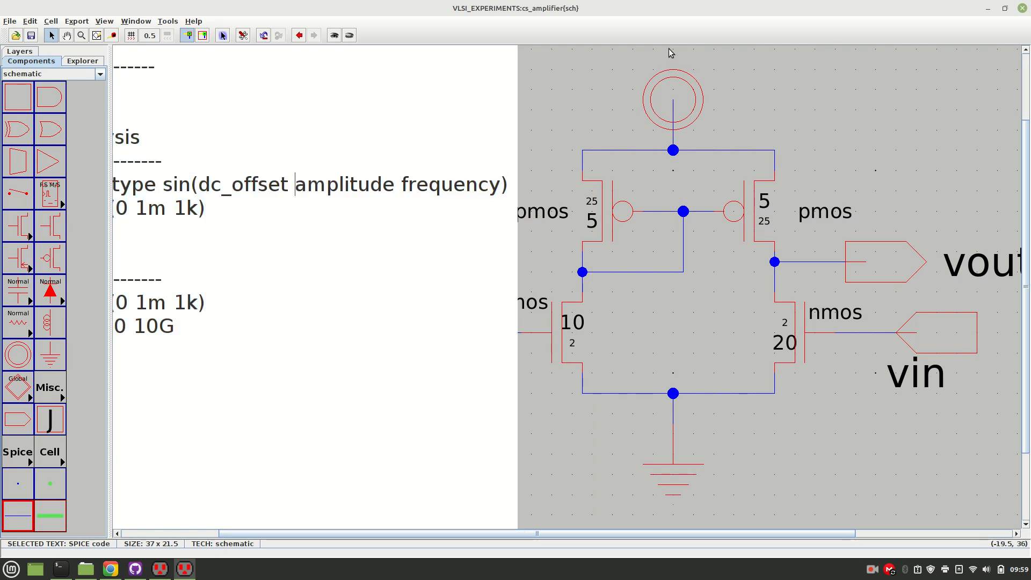
{"action": "left_click", "coordinate": [534, 127]}
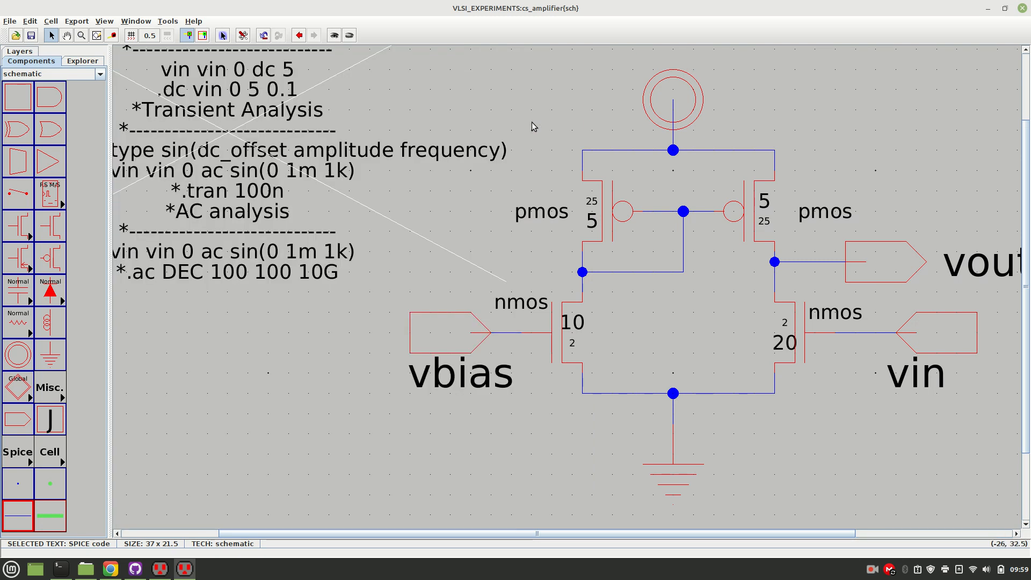
Append the line ".include C5_models.txt" to the end of the SPICE code and apply it.
{"action": "double_click", "coordinate": [205, 249]}
{"action": "left_click", "coordinate": [177, 274]}
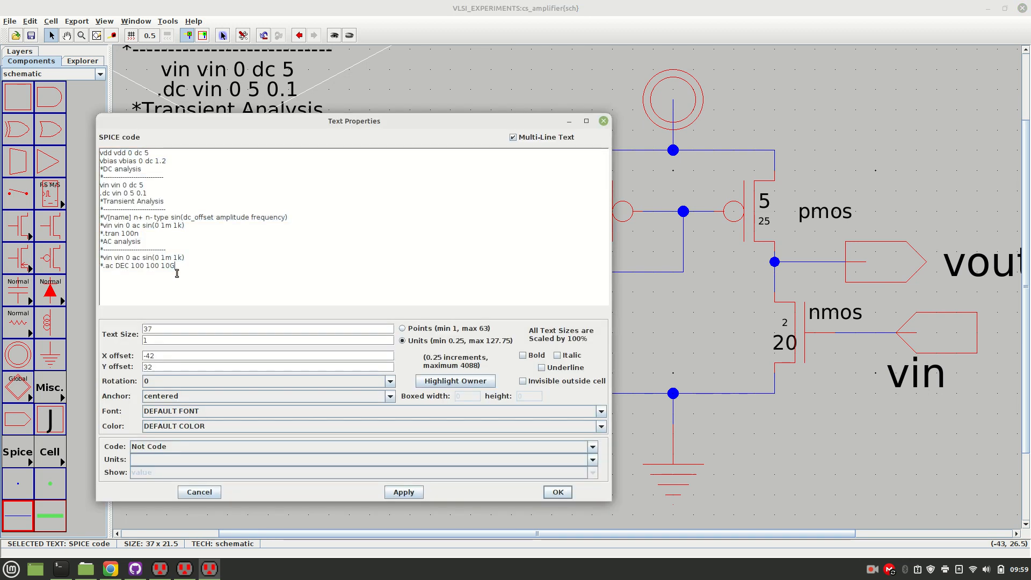
{"action": "type", "text": ".include C5_models.txt"}
{"action": "key", "text": "Return"}
{"action": "left_click", "coordinate": [404, 492]}
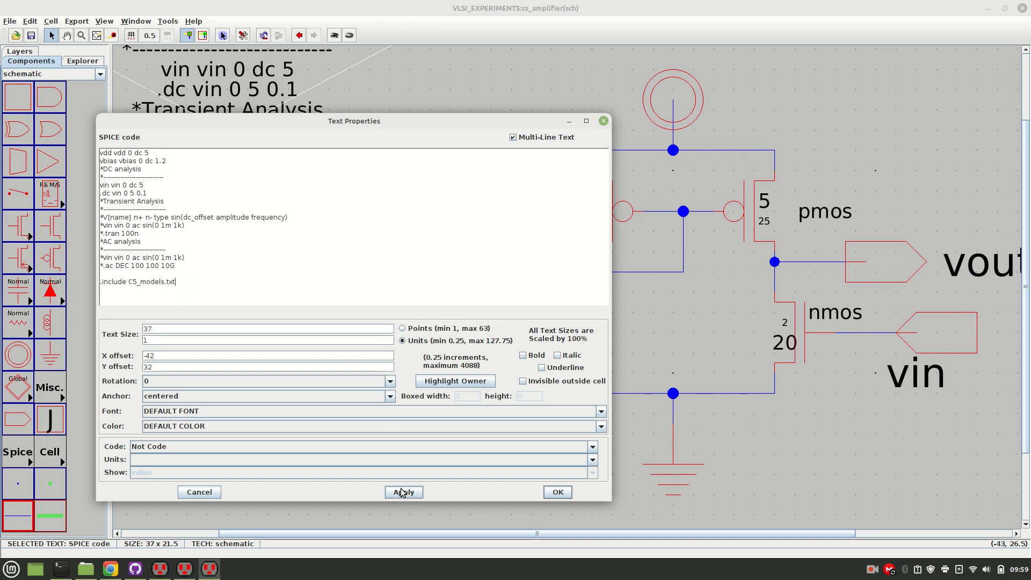
{"action": "left_click", "coordinate": [562, 494]}
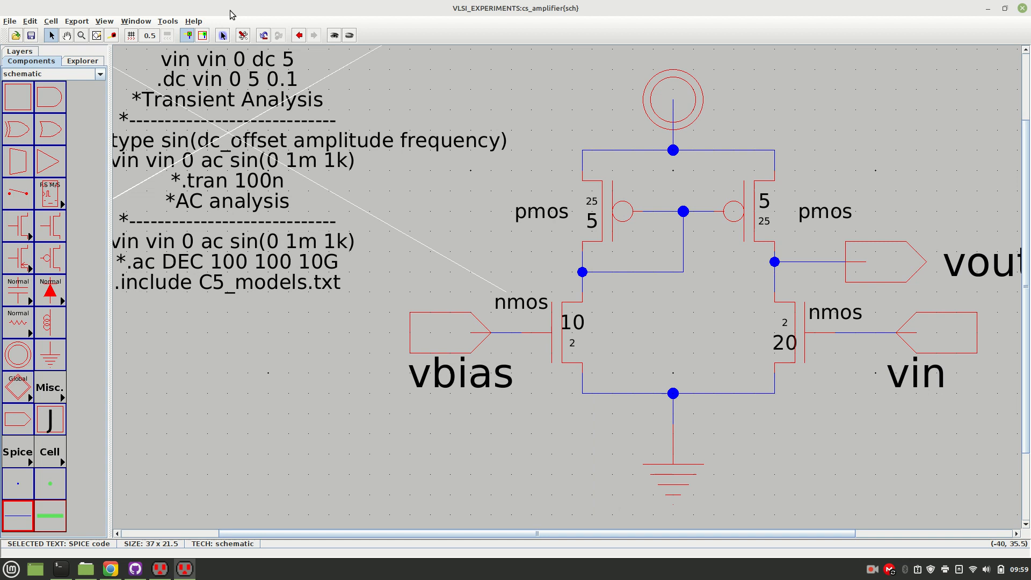
Write the SPICE deck again with the included C5 models and simulate it in LTspice.
{"action": "left_click", "coordinate": [171, 21]}
{"action": "mouse_move", "coordinate": [199, 53]}
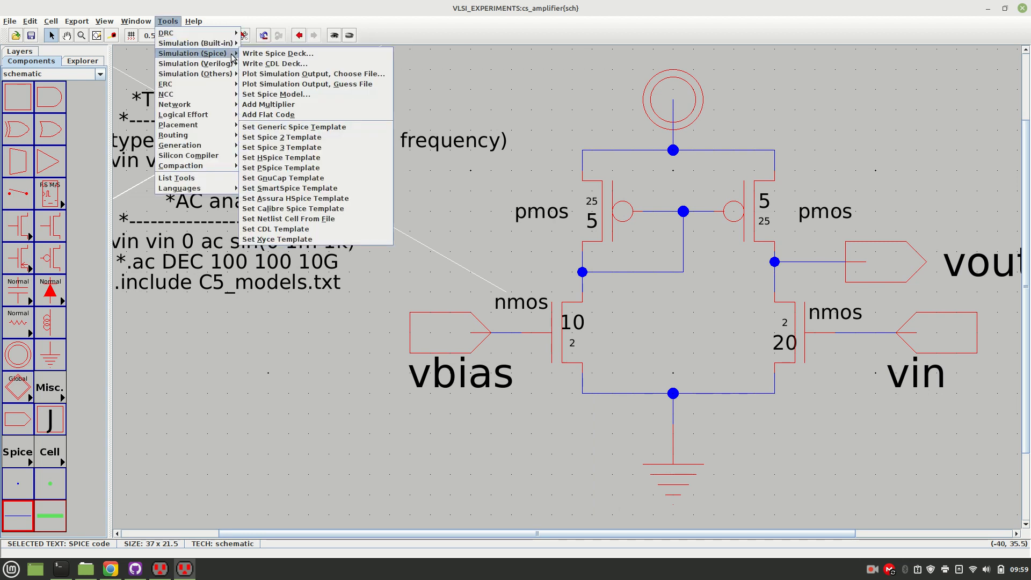
{"action": "left_click", "coordinate": [248, 57]}
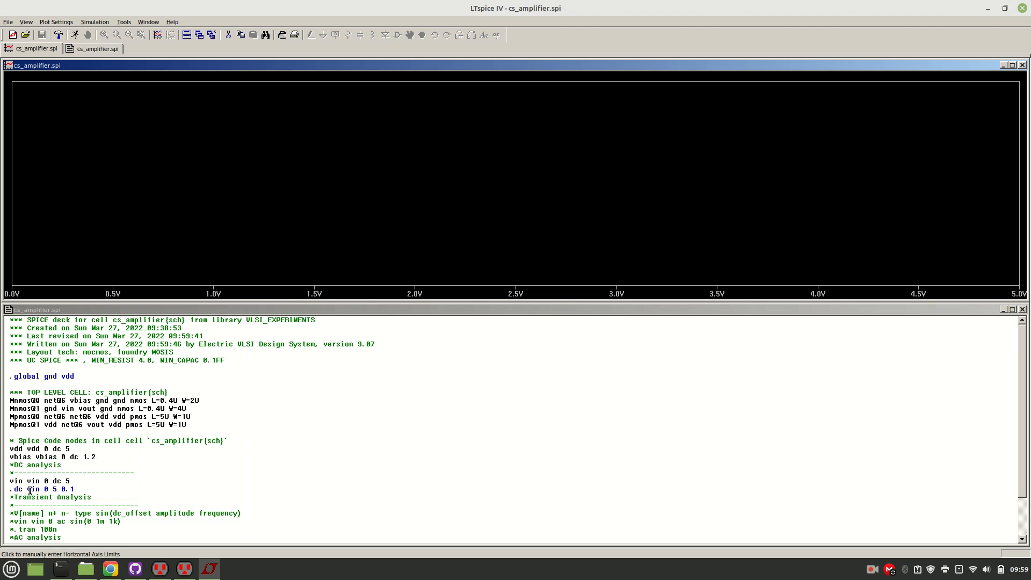
Insert a blank line after "vbias vbias 0 dc 1.2" in the cs_amplifier.spi netlist.
{"action": "left_click_drag", "start_coordinate": [122, 457], "coordinate": [2, 444]}
{"action": "left_click", "coordinate": [105, 457]}
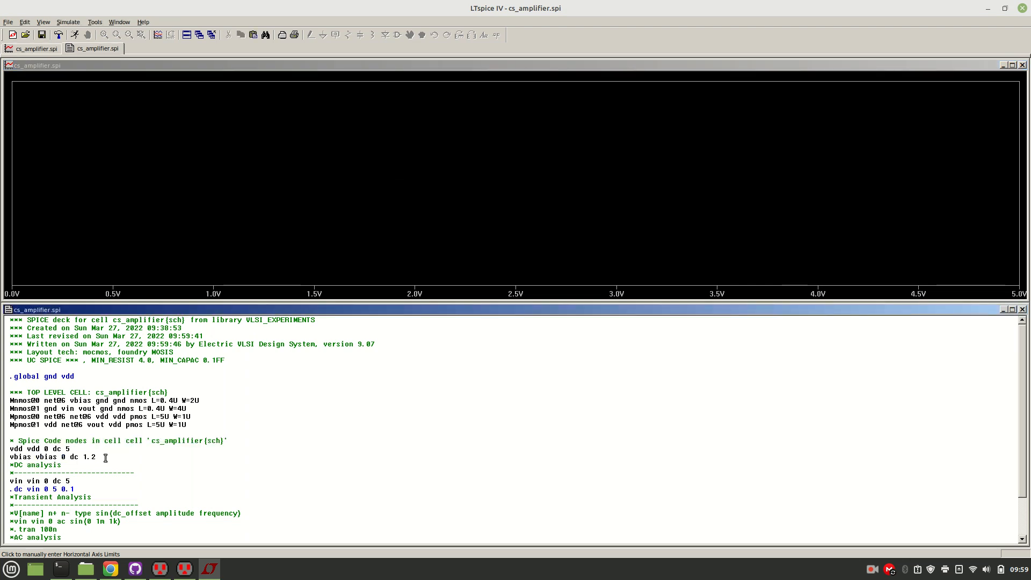
{"action": "key", "text": "Return"}
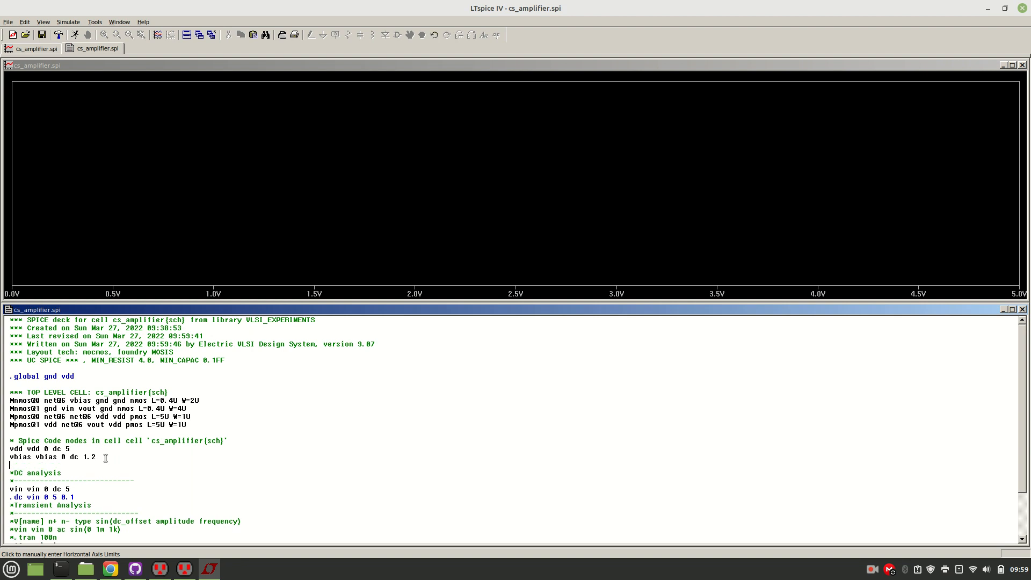
Insert two blank lines between ".dc vin 0 5 0.1" and the "*Transient Analysis" comment in the netlist.
{"action": "key", "text": "Down"}
{"action": "key", "text": "Down"}
{"action": "key", "text": "Down"}
{"action": "key", "text": "Down"}
{"action": "key", "text": "Down"}
{"action": "key", "text": "Return"}
{"action": "key", "text": "Return"}
{"action": "key", "text": "Up"}
{"action": "key", "text": "Up"}
{"action": "key", "text": "Up"}
{"action": "key", "text": "Up"}
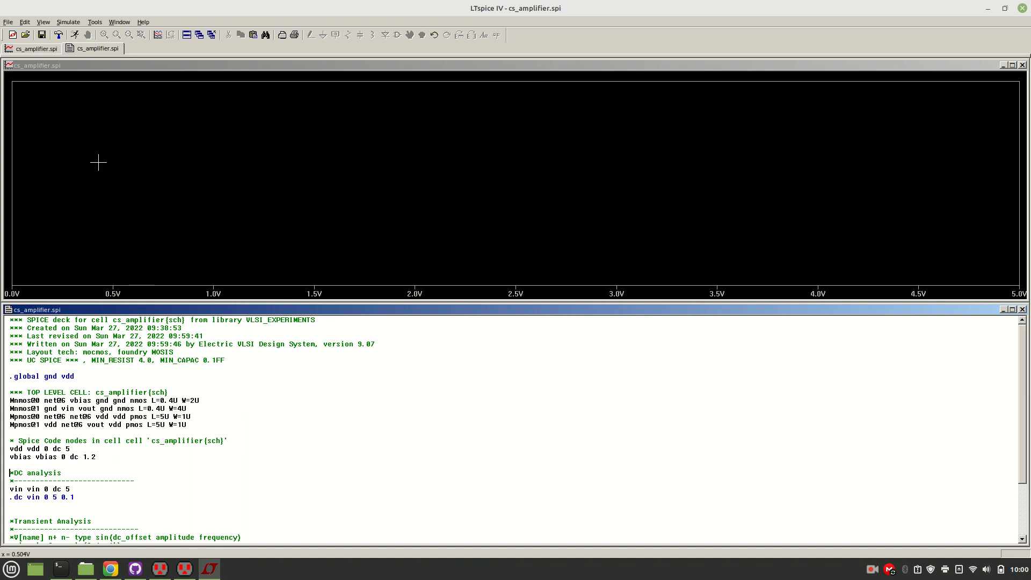
Add the V(vin) and V(vout) traces to the empty DC sweep plot.
{"action": "right_click", "coordinate": [183, 114]}
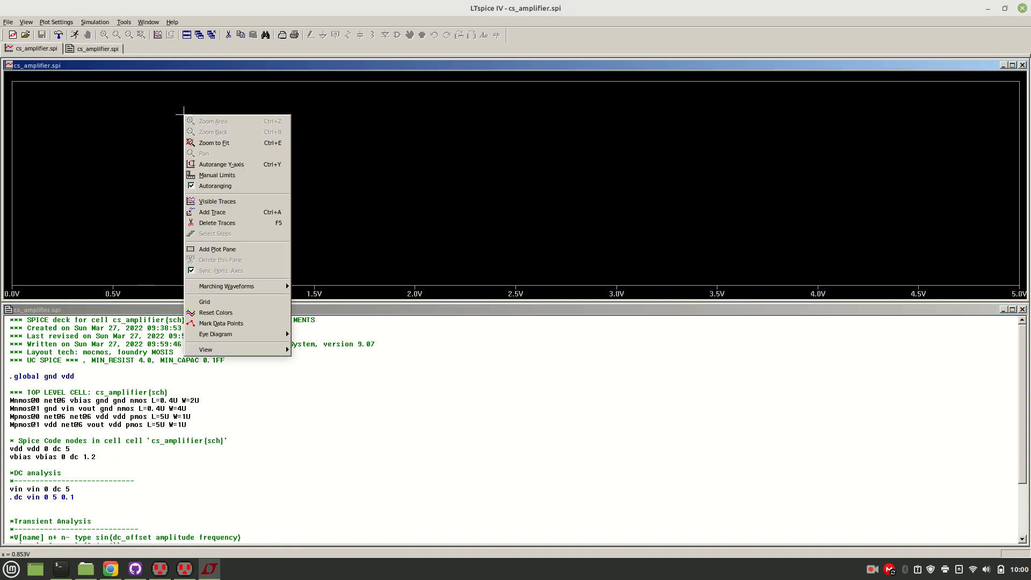
{"action": "left_click", "coordinate": [224, 212]}
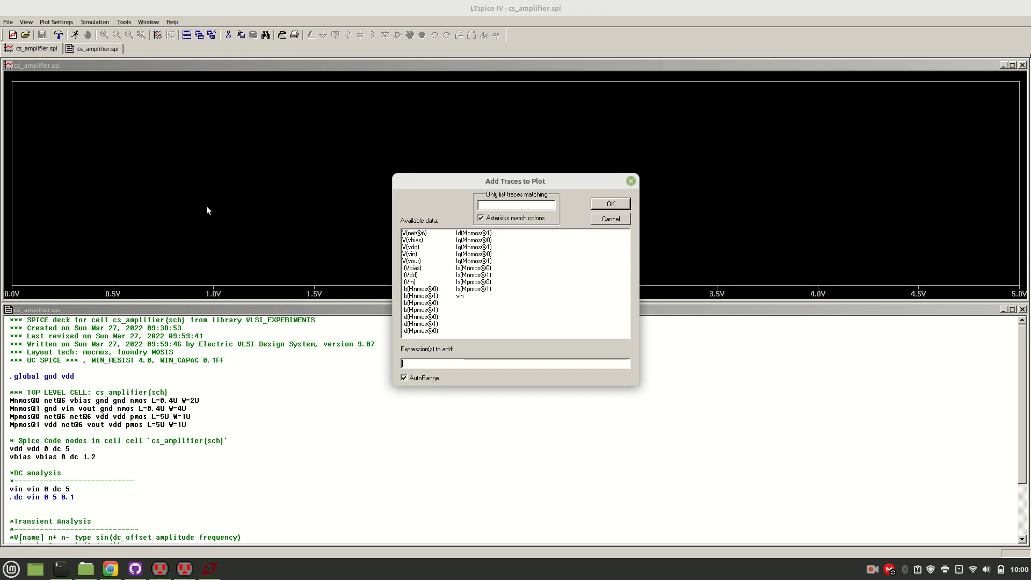
{"action": "left_click", "coordinate": [412, 254]}
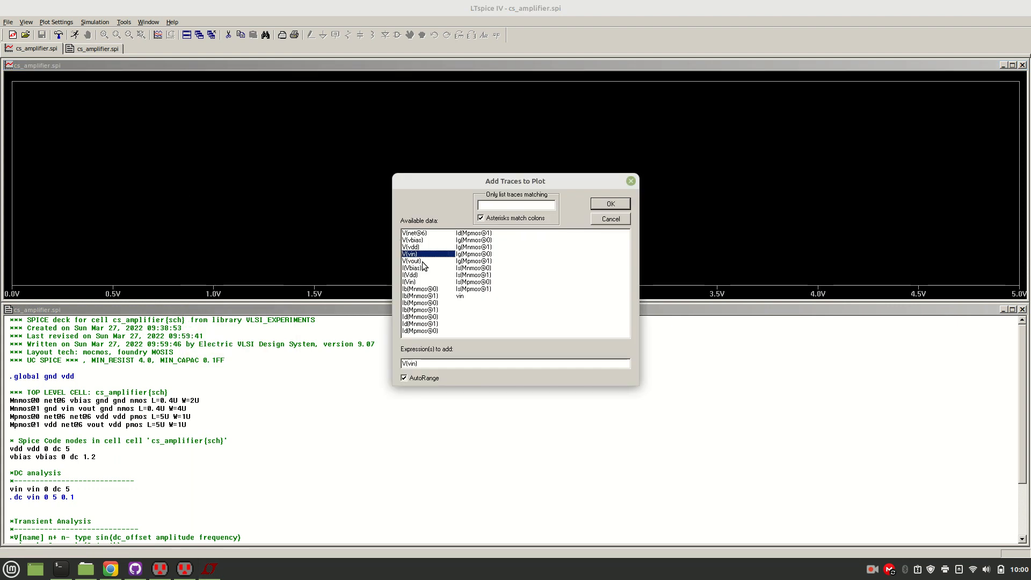
{"action": "left_click", "coordinate": [414, 261]}
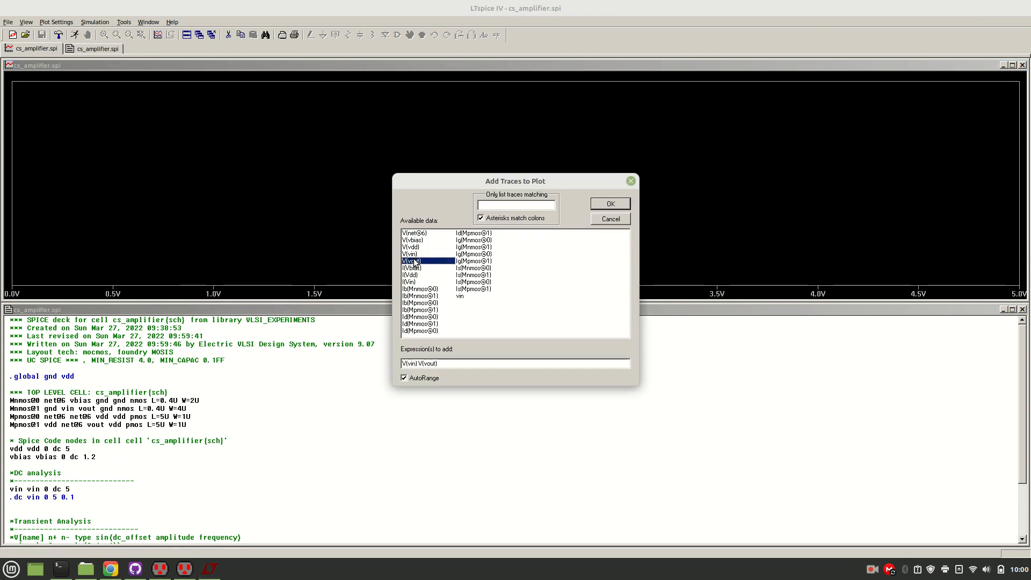
{"action": "left_click", "coordinate": [603, 204]}
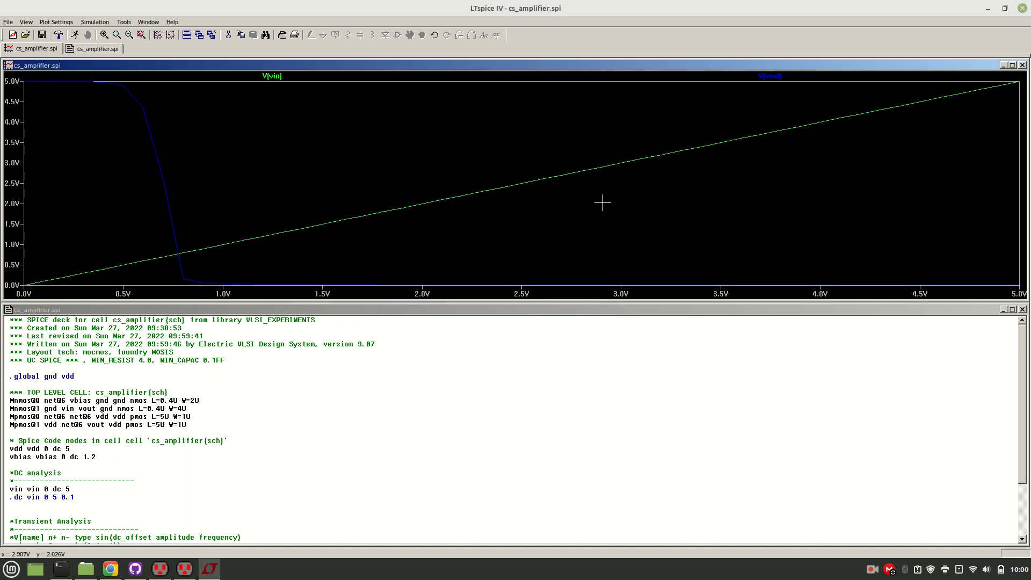
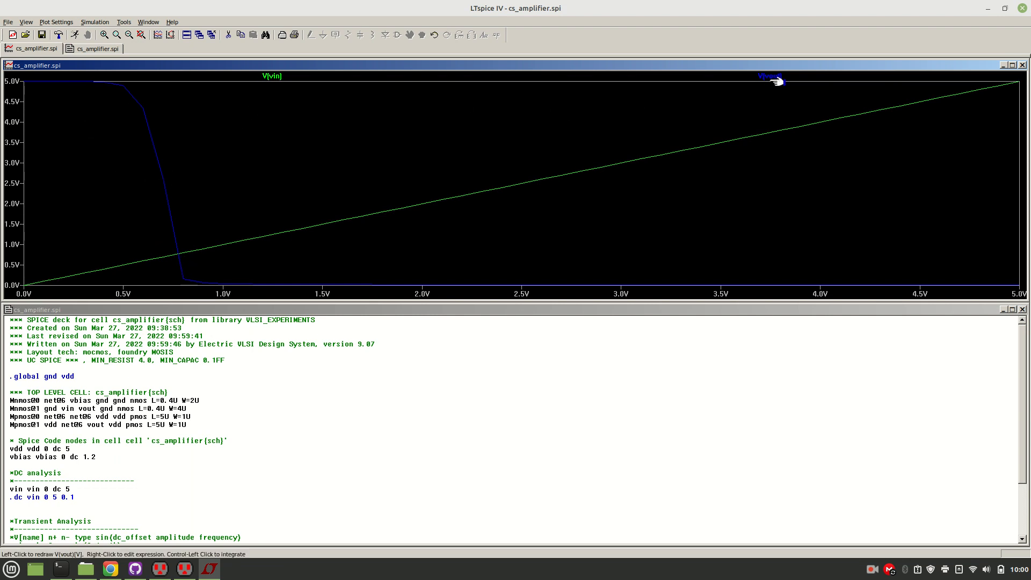
Attach a cursor to V(vout), zoom in on the crossover and place the cursor where V(vout) meets V(vin).
{"action": "left_click", "coordinate": [774, 79]}
{"action": "left_click_drag", "start_coordinate": [522, 188], "coordinate": [180, 253]}
{"action": "left_click_drag", "start_coordinate": [99, 177], "coordinate": [243, 313]}
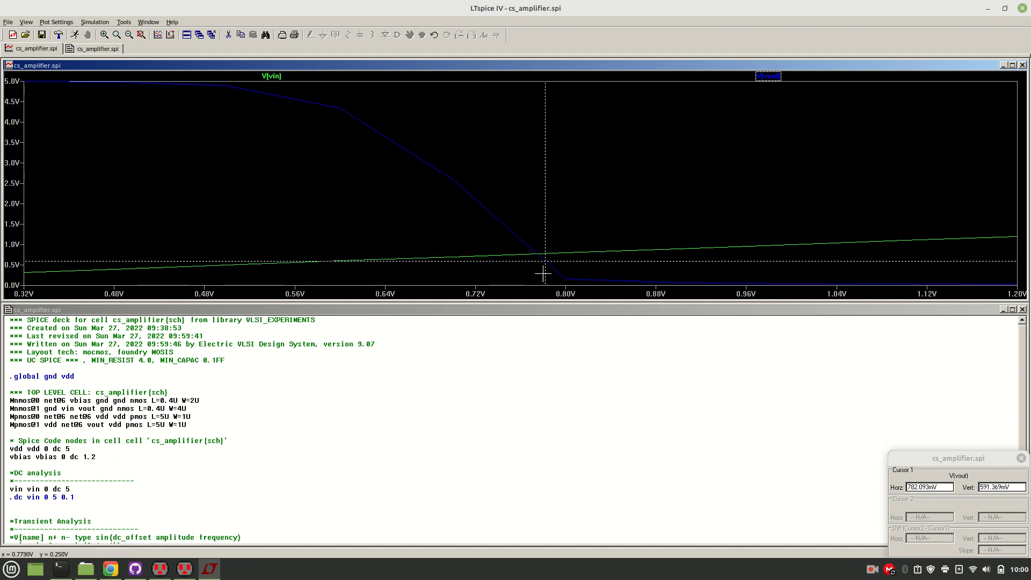
{"action": "left_click_drag", "start_coordinate": [545, 261], "coordinate": [535, 251]}
{"action": "left_click_drag", "start_coordinate": [465, 164], "coordinate": [622, 298]}
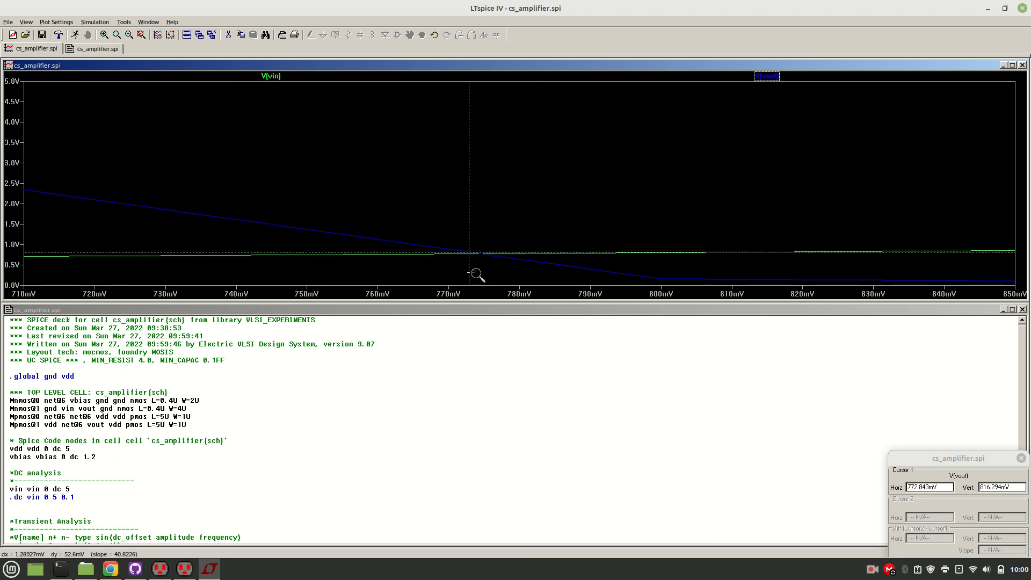
{"action": "mouse_move", "coordinate": [469, 268]}
{"action": "left_mouse_down"}
{"action": "mouse_move", "coordinate": [521, 272]}
{"action": "mouse_move", "coordinate": [479, 272]}
{"action": "mouse_move", "coordinate": [520, 283]}
{"action": "mouse_move", "coordinate": [481, 267]}
{"action": "left_mouse_up"}
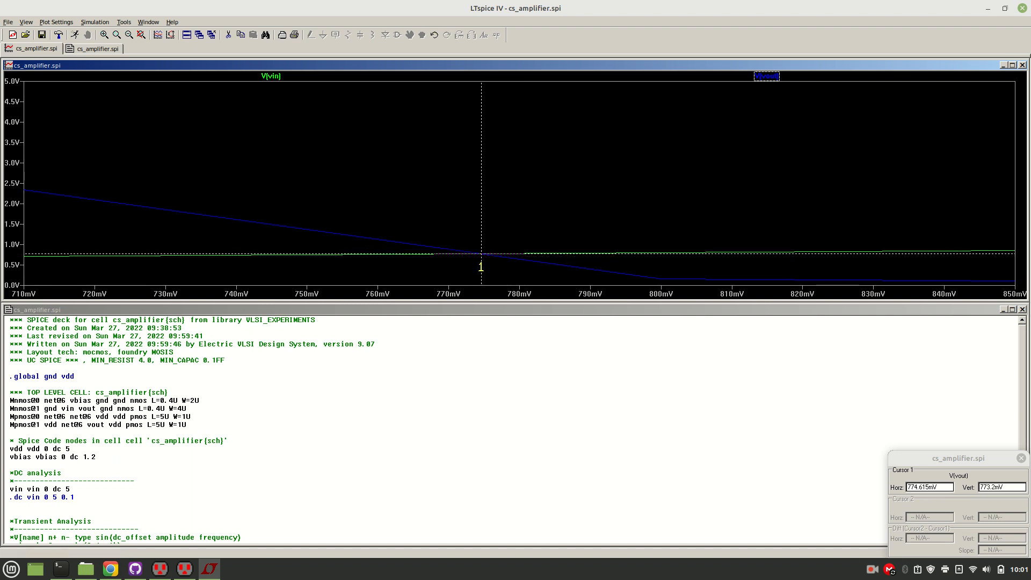
{"action": "mouse_move", "coordinate": [481, 267]}
{"action": "left_mouse_down"}
{"action": "mouse_move", "coordinate": [470, 245]}
{"action": "mouse_move", "coordinate": [481, 255]}
{"action": "left_mouse_up"}
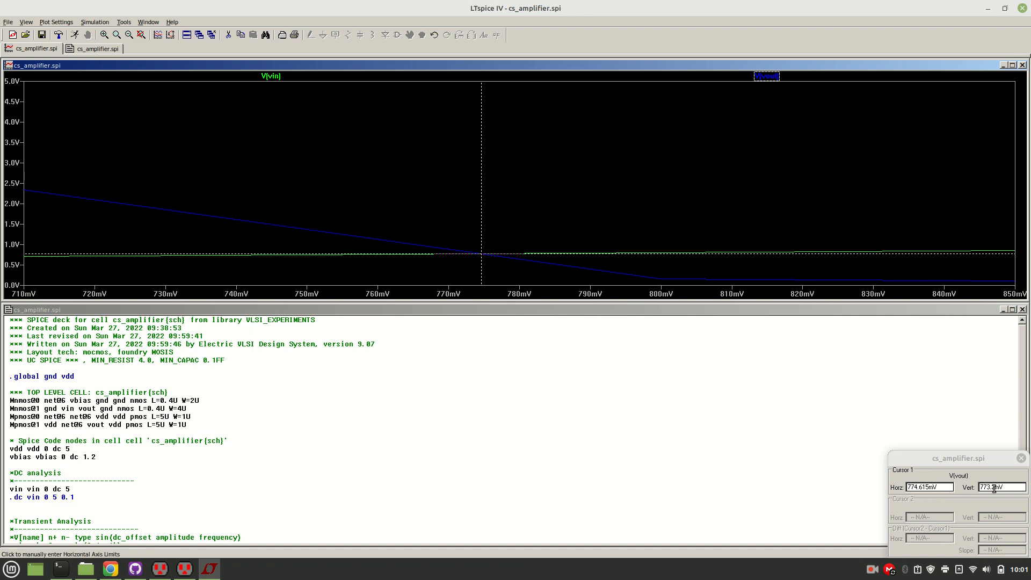
Copy the cursor's horizontal reading and open a new document in the Gedit text editor.
{"action": "left_click_drag", "start_coordinate": [943, 487], "coordinate": [894, 487]}
{"action": "key", "text": "ctrl+c"}
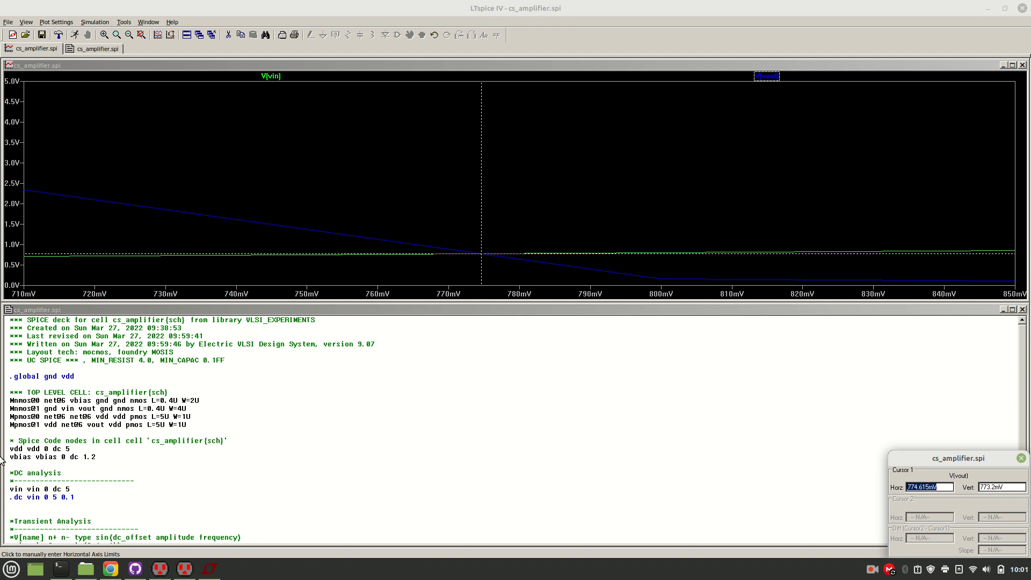
{"action": "left_click", "coordinate": [141, 483]}
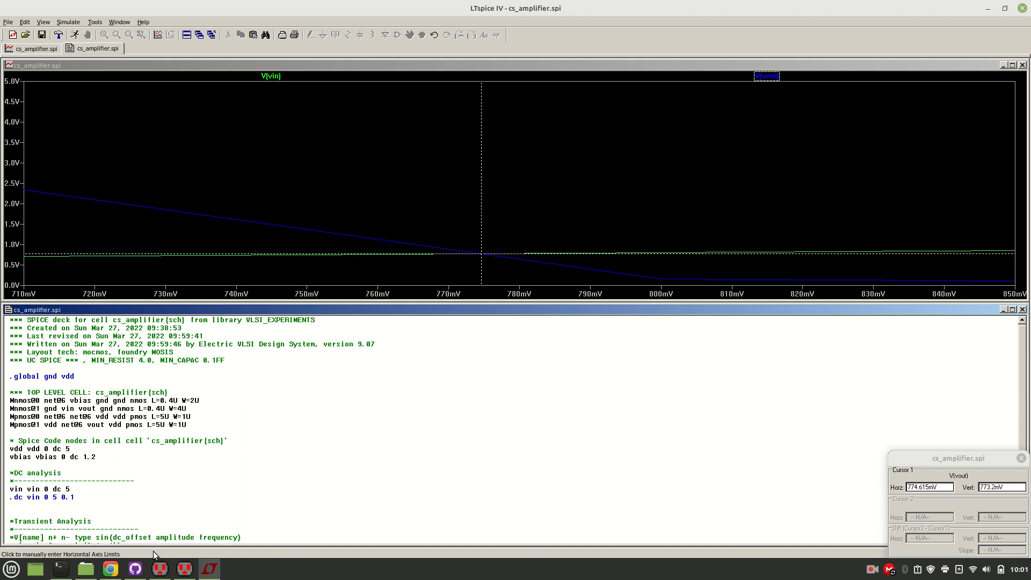
{"action": "left_click", "coordinate": [4, 576]}
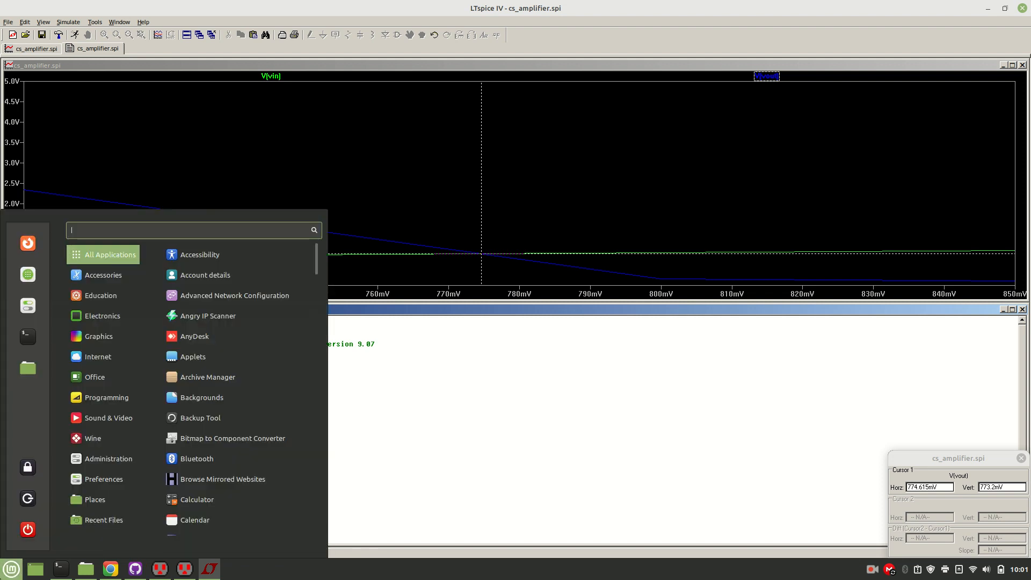
{"action": "type", "text": "te"}
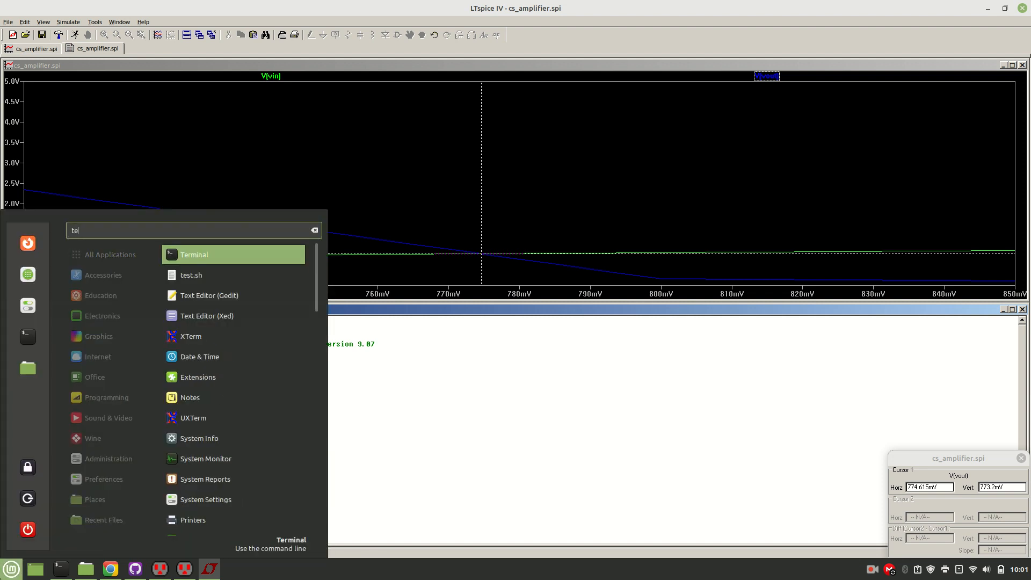
{"action": "key", "text": "Down"}
{"action": "key", "text": "Down"}
{"action": "key", "text": "Return"}
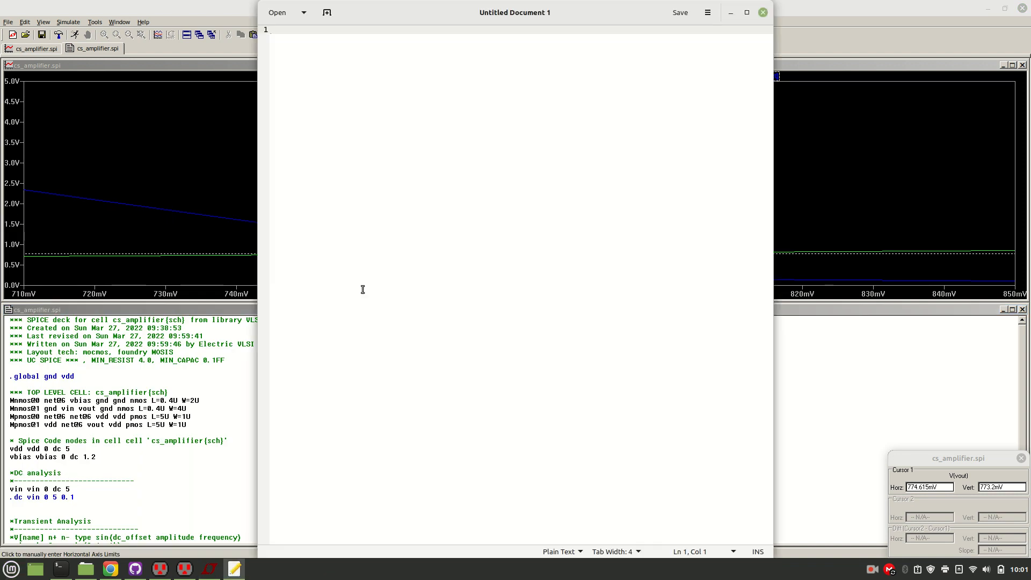
Write "DC Analysis:" in the new document, with the line "Cut-off voltage : 774.615mV" below it.
{"action": "left_click_drag", "start_coordinate": [339, 6], "coordinate": [479, 403]}
{"action": "type", "text": "DC A"}
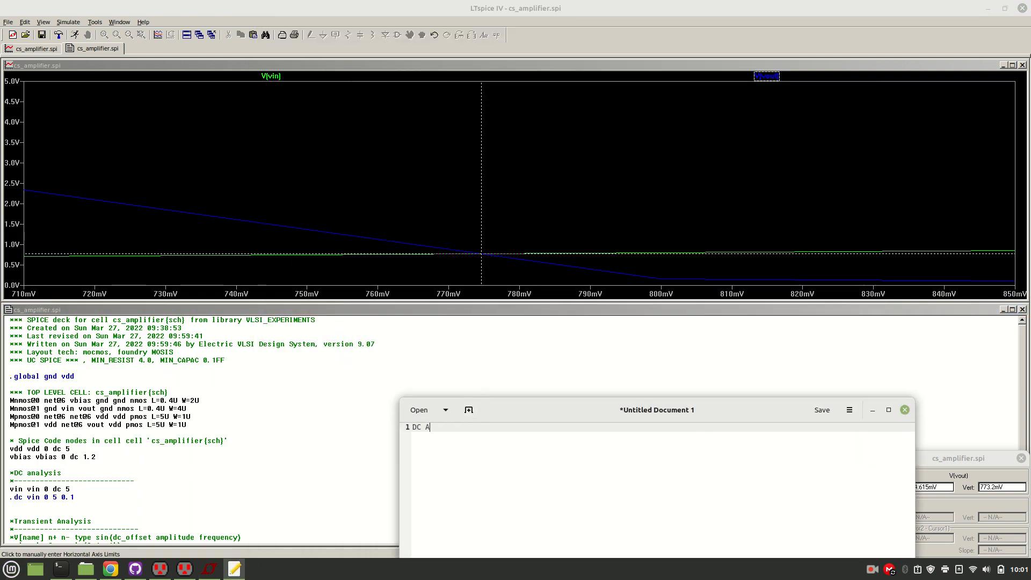
{"action": "type", "text": "nalysis:"}
{"action": "key", "text": "Return"}
{"action": "type", "text": "Cut-off voltage :"}
{"action": "key", "text": "ctrl+v"}
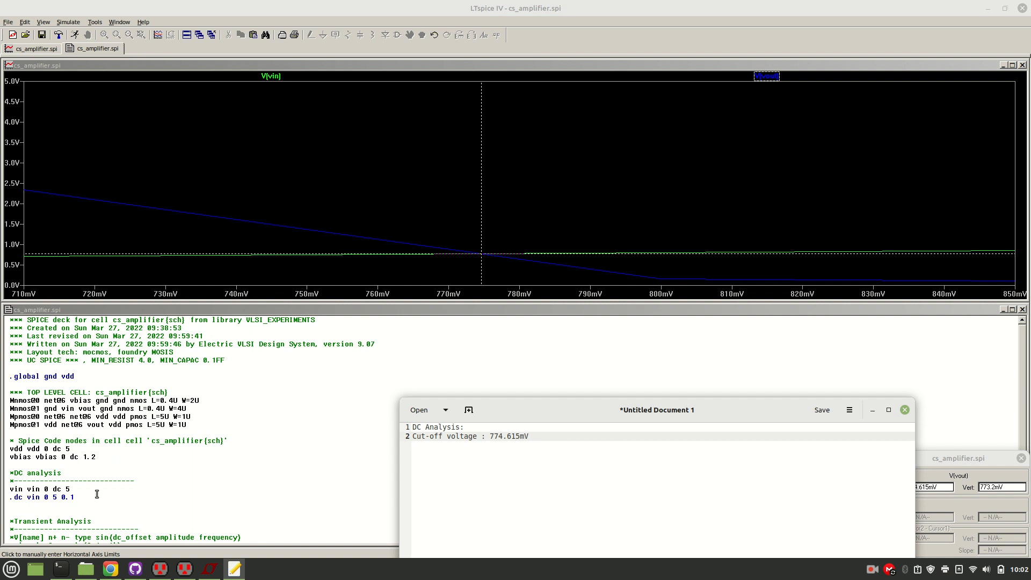
Comment out the "vin vin 0 dc 5" and ".dc vin 0 5 0.1" lines in the LTspice netlist.
{"action": "left_click", "coordinate": [142, 513]}
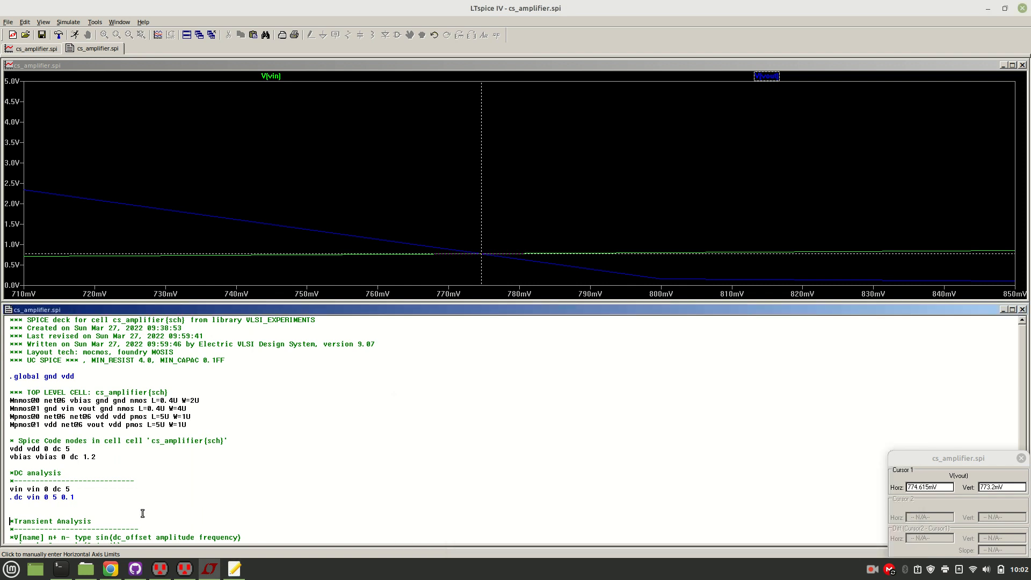
{"action": "key", "text": "Down"}
{"action": "key", "text": "Down"}
{"action": "key", "text": "Down"}
{"action": "key", "text": "Down"}
{"action": "key", "text": "Down"}
{"action": "key", "text": "Down"}
{"action": "key", "text": "Down"}
{"action": "key", "text": "Up"}
{"action": "key", "text": "Up"}
{"action": "key", "text": "Up"}
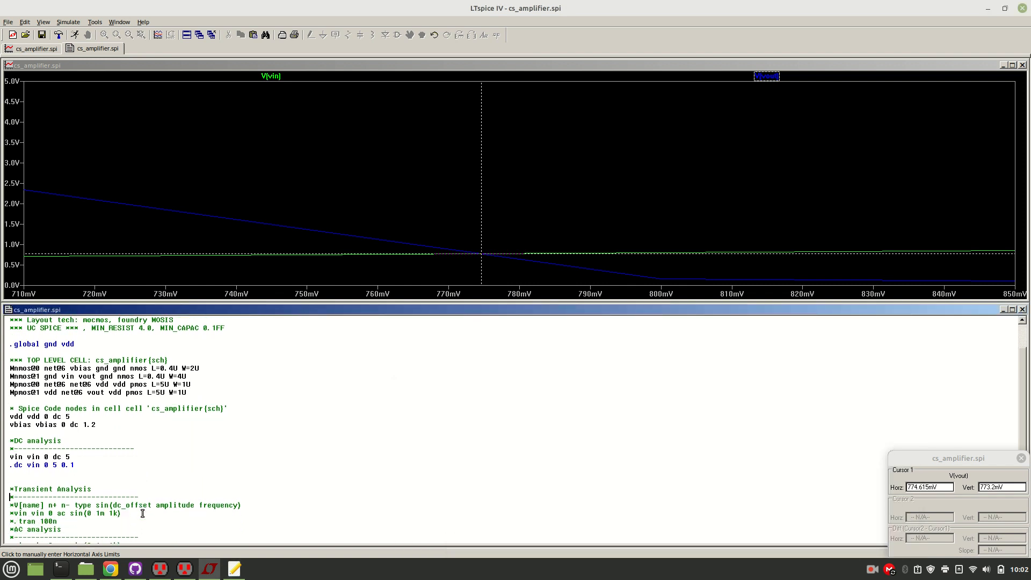
{"action": "key", "text": "Up"}
{"action": "key", "text": "Up"}
{"action": "type", "text": "*"}
{"action": "type", "text": "*"}
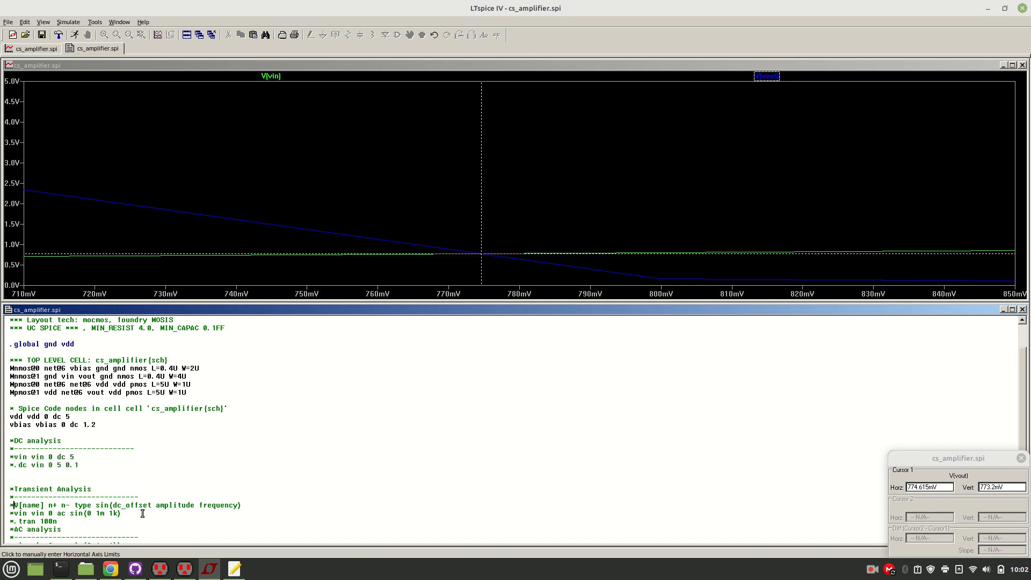
Uncomment the "vin vin 0 ac sin(0 1m 1k)" and ".tran 100n" lines under Transient Analysis.
{"action": "key", "text": "Down"}
{"action": "key", "text": "BackSpace"}
{"action": "type", "text": "*"}
{"action": "key", "text": "BackSpace"}
{"action": "key", "text": "Down"}
{"action": "key", "text": "BackSpace"}
{"action": "key", "text": "Down"}
Insert blank lines after the ".tran 100n" line and before the "*Transient Analysis" comment.
{"action": "key", "text": "Return"}
{"action": "key", "text": "Return"}
{"action": "key", "text": "Return"}
{"action": "key", "text": "Return"}
{"action": "key", "text": "Return"}
{"action": "key", "text": "Up"}
{"action": "key", "text": "Up"}
{"action": "key", "text": "Up"}
{"action": "key", "text": "Up"}
Set the DC offset of the transient vin sine source to 774.615m.
{"action": "key", "text": "Up"}
{"action": "key", "text": "Up"}
{"action": "key", "text": "Return"}
{"action": "key", "text": "Down"}
{"action": "key", "text": "Down"}
{"action": "key", "text": "Down"}
{"action": "key", "text": "Up"}
{"action": "key", "text": "Up"}
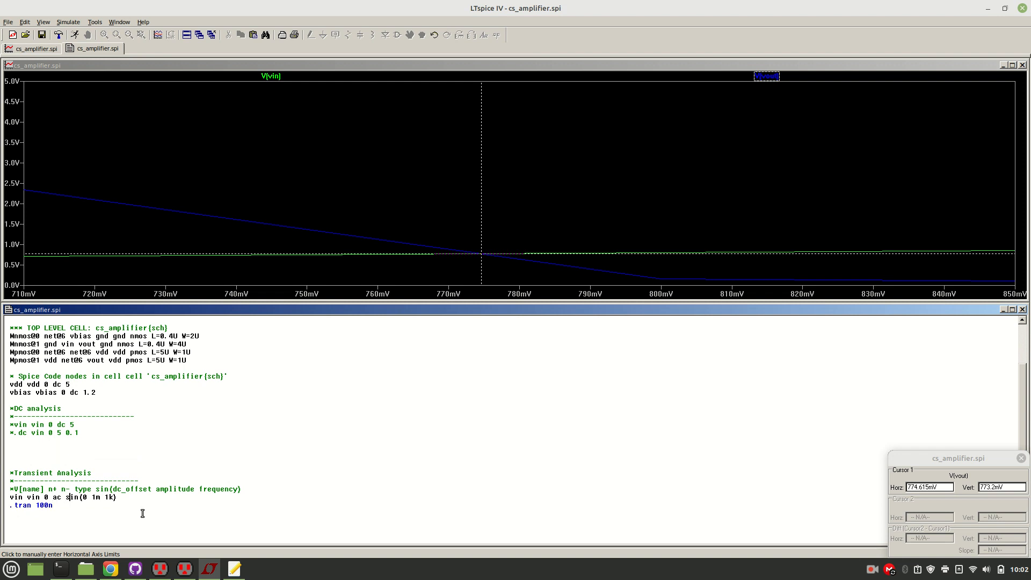
{"action": "key", "text": "BackSpace"}
{"action": "key", "text": "ctrl+v"}
{"action": "key", "text": "BackSpace"}
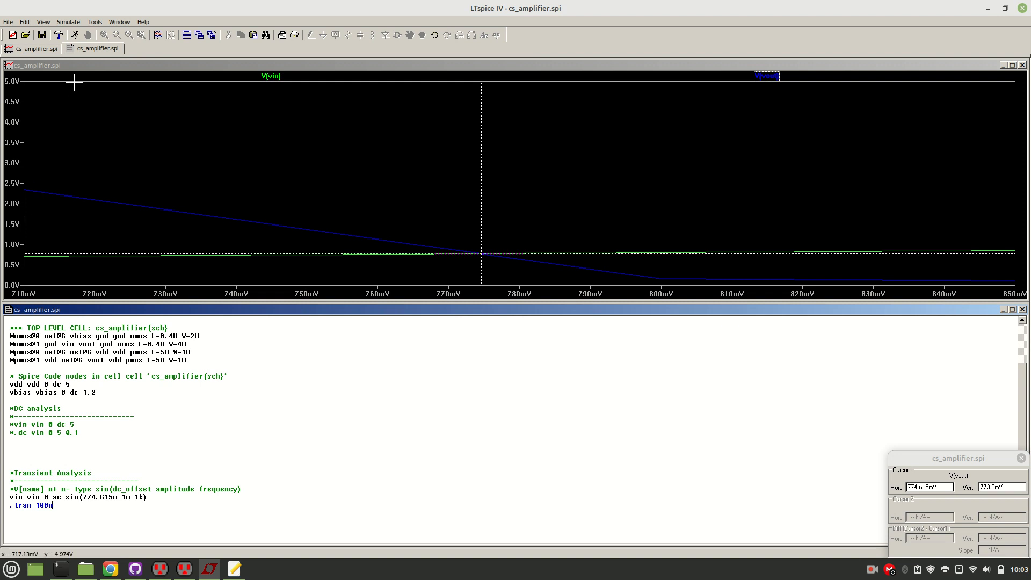
Run the transient simulation and move the V(vin) trace into a new plot pane above V(vout).
{"action": "left_click", "coordinate": [75, 36]}
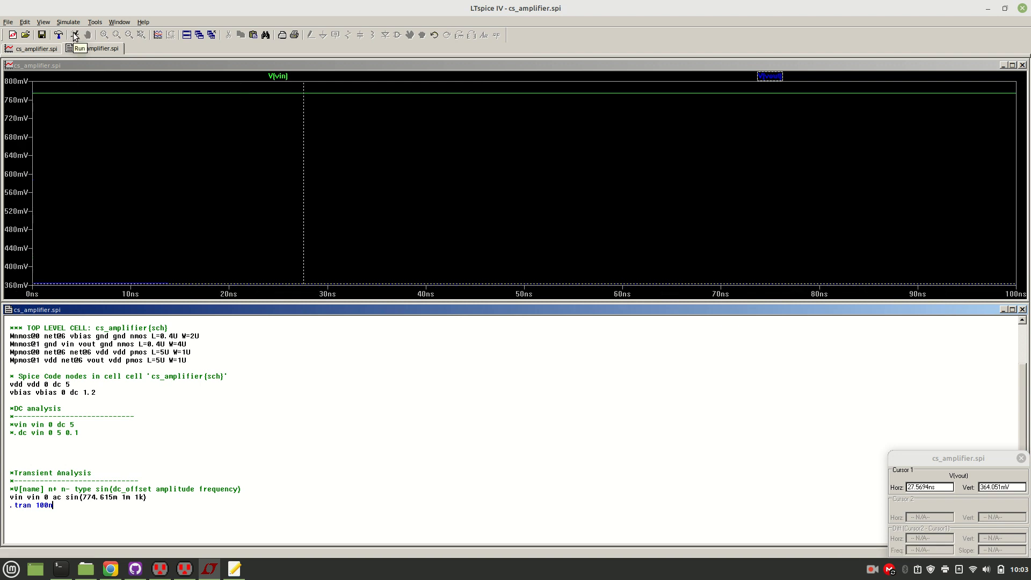
{"action": "right_click", "coordinate": [316, 156]}
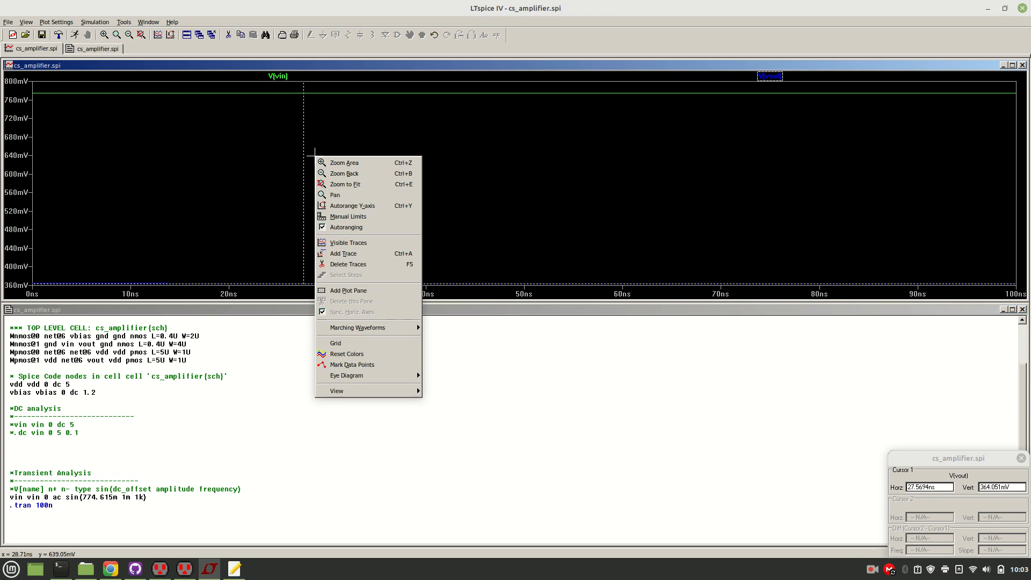
{"action": "left_click", "coordinate": [349, 291]}
{"action": "left_click_drag", "start_coordinate": [287, 182], "coordinate": [274, 142]}
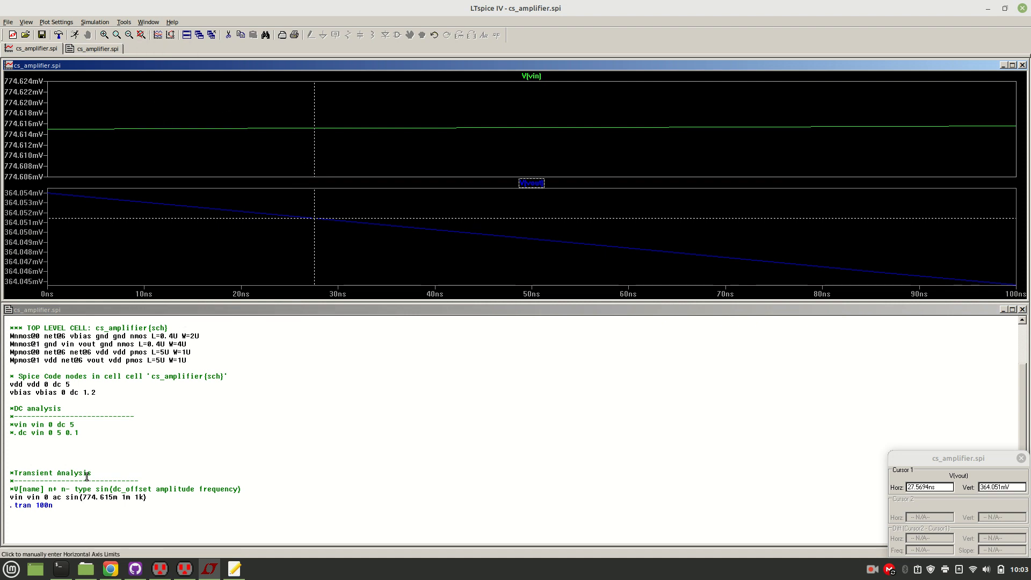
Set the .tran stop time to 10m and rerun the simulation.
{"action": "left_click", "coordinate": [52, 505]}
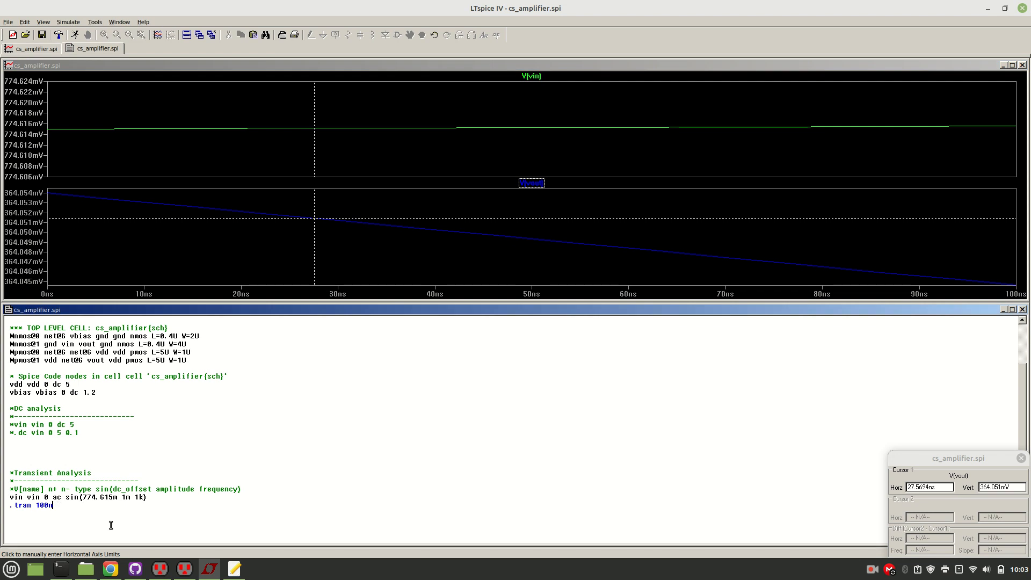
{"action": "key", "text": "BackSpace"}
{"action": "key", "text": "BackSpace"}
{"action": "key", "text": "BackSpace"}
{"action": "key", "text": "BackSpace"}
{"action": "type", "text": "10m"}
{"action": "left_click", "coordinate": [75, 35]}
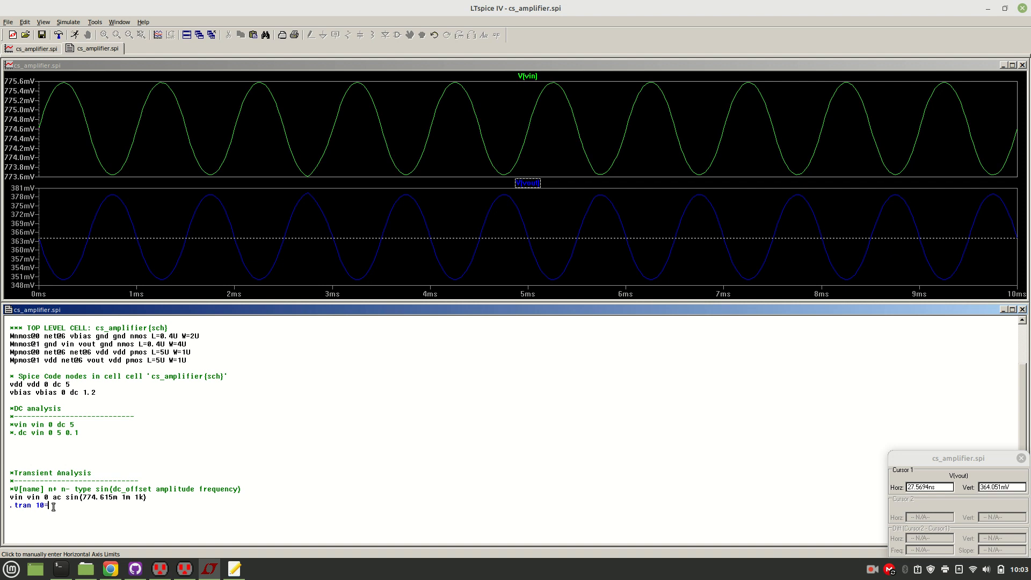
Set the .tran stop time to 5m and rerun the simulation.
{"action": "key", "text": "BackSpace"}
{"action": "key", "text": "BackSpace"}
{"action": "type", "text": "5m"}
{"action": "left_click", "coordinate": [74, 34]}
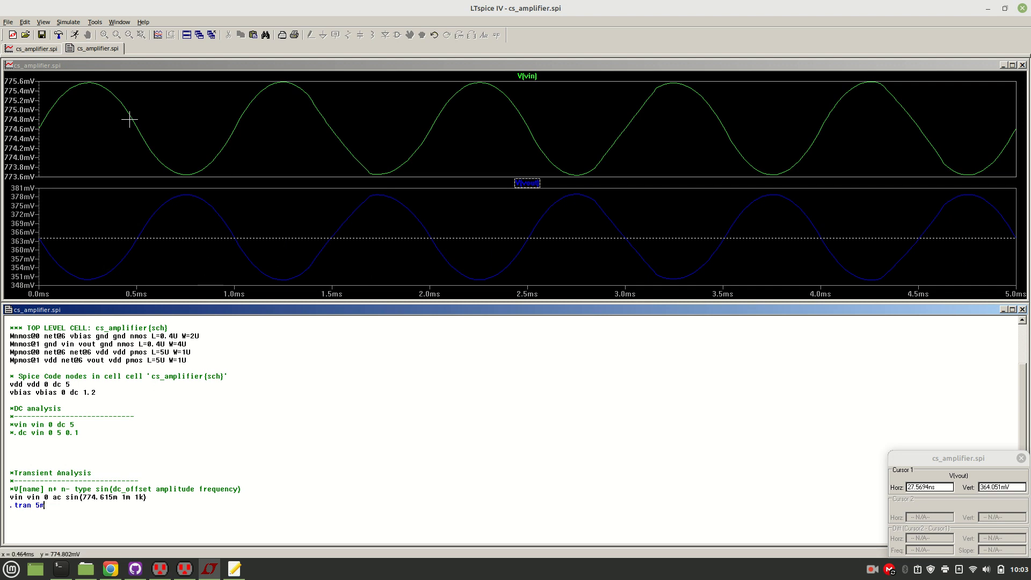
Examine the DC offset and amplitude values in the transient vin sine source line.
{"action": "left_click", "coordinate": [109, 101]}
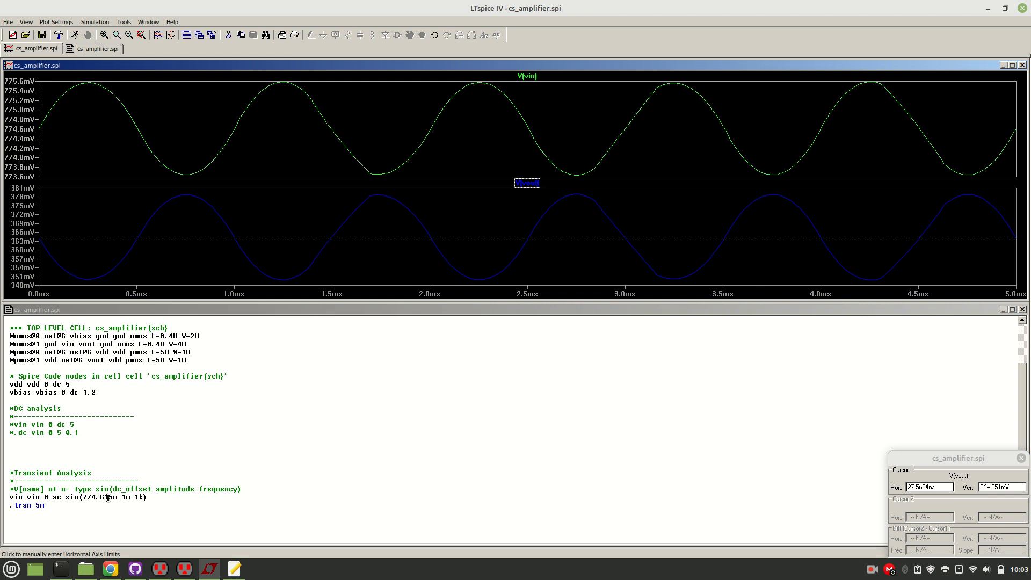
{"action": "double_click", "coordinate": [130, 497]}
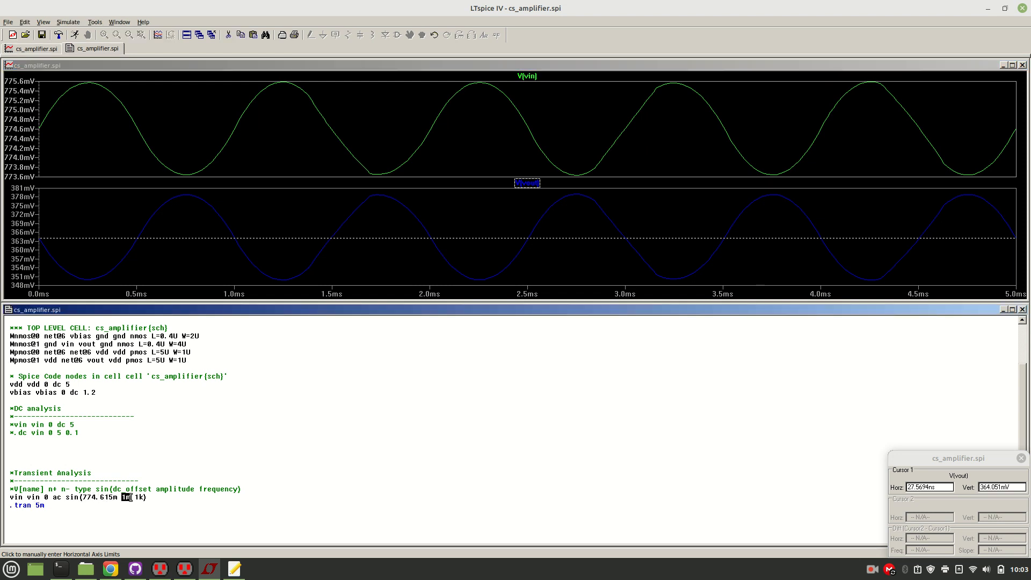
{"action": "left_click", "coordinate": [84, 497]}
{"action": "left_click_drag", "start_coordinate": [84, 497], "coordinate": [116, 498]}
{"action": "left_click", "coordinate": [122, 501]}
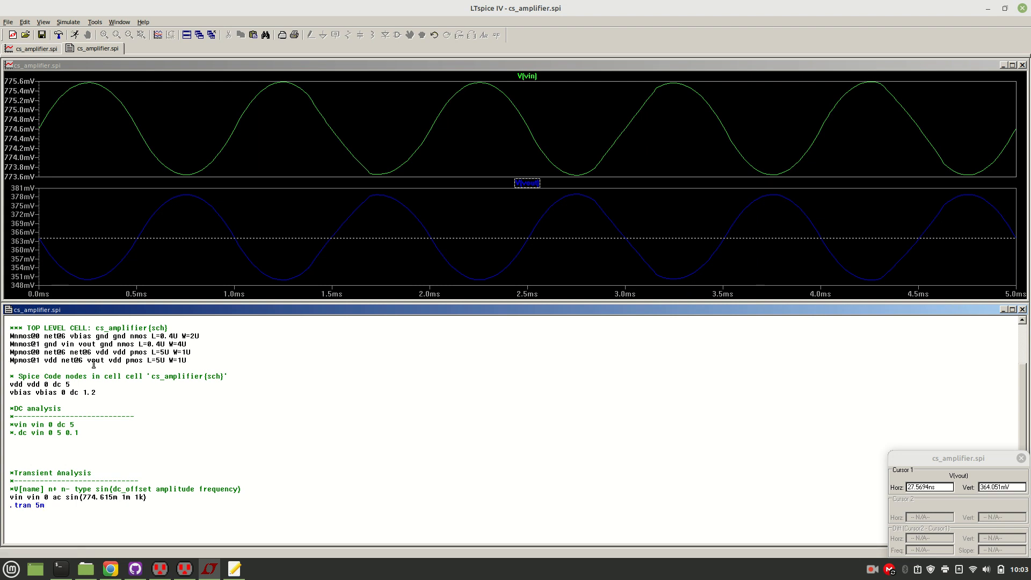
{"action": "left_click_drag", "start_coordinate": [122, 498], "coordinate": [132, 498]}
{"action": "left_click", "coordinate": [128, 508]}
Attach two cursors to V(vin) at a crest and the following trough, and compare their vertical difference with the source amplitude.
{"action": "left_click", "coordinate": [537, 79]}
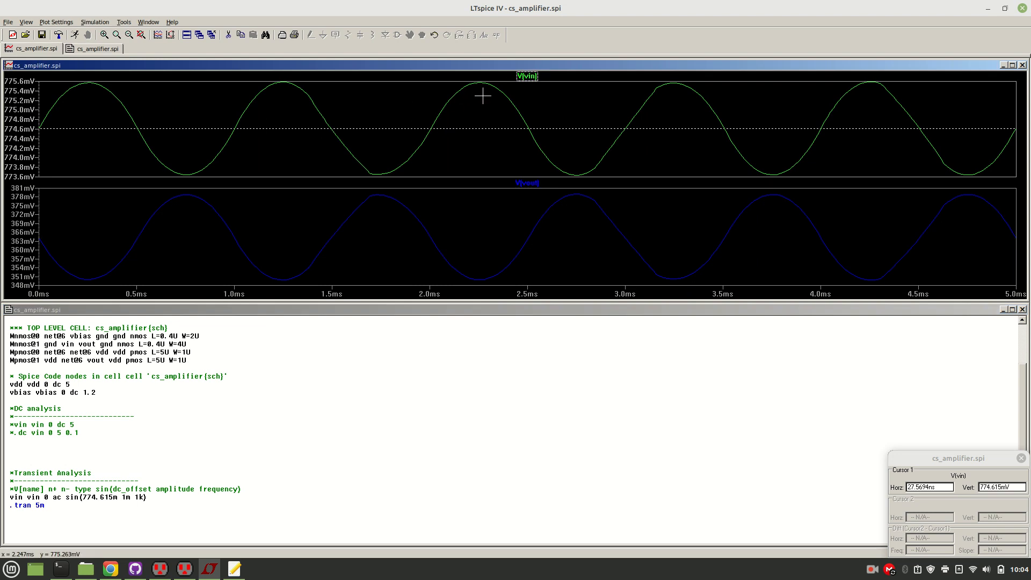
{"action": "left_click", "coordinate": [541, 75]}
{"action": "left_click_drag", "start_coordinate": [528, 107], "coordinate": [480, 99]}
{"action": "left_click_drag", "start_coordinate": [525, 128], "coordinate": [578, 170]}
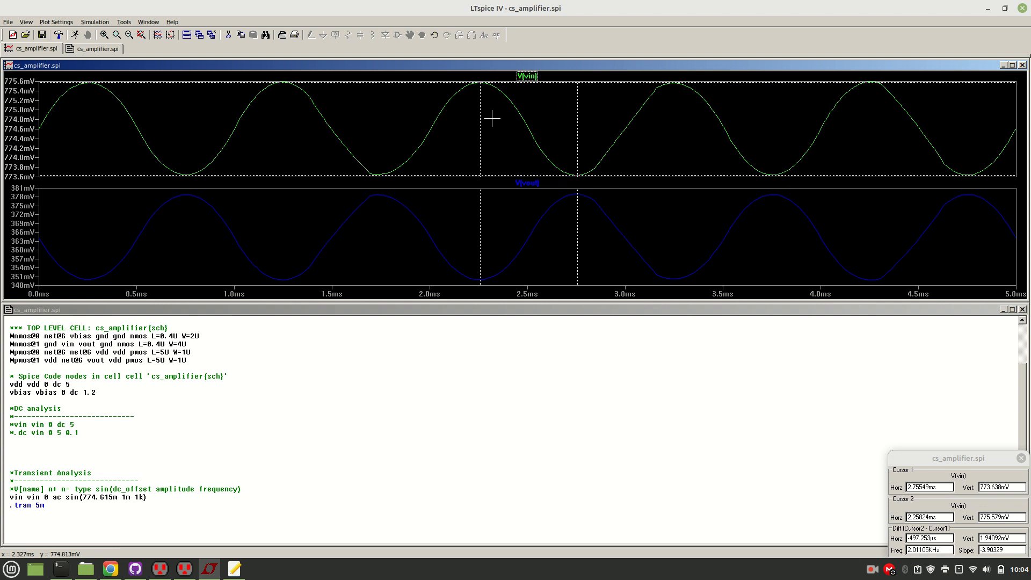
{"action": "left_click_drag", "start_coordinate": [480, 113], "coordinate": [479, 113]}
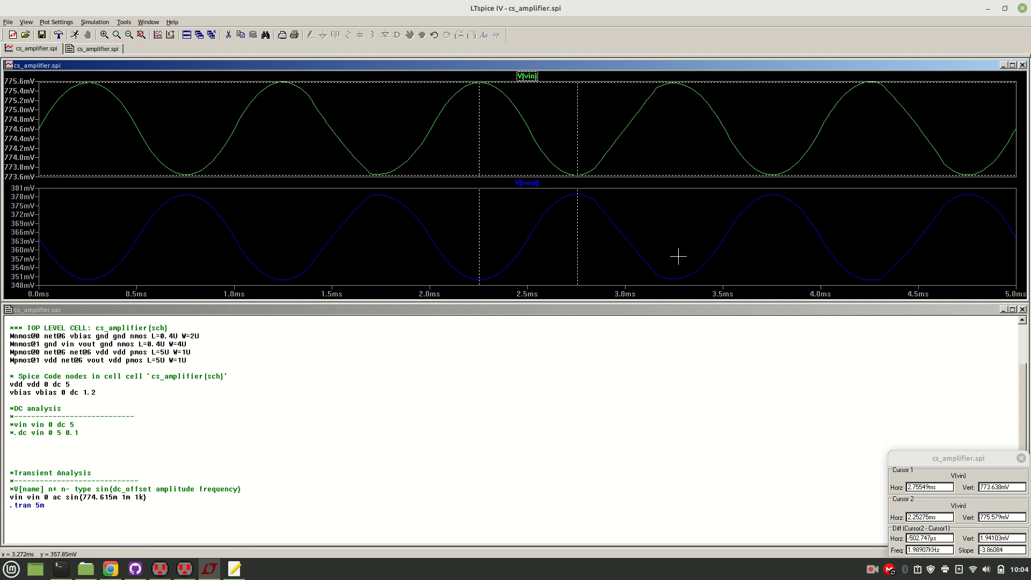
{"action": "left_click_drag", "start_coordinate": [1020, 539], "coordinate": [972, 538]}
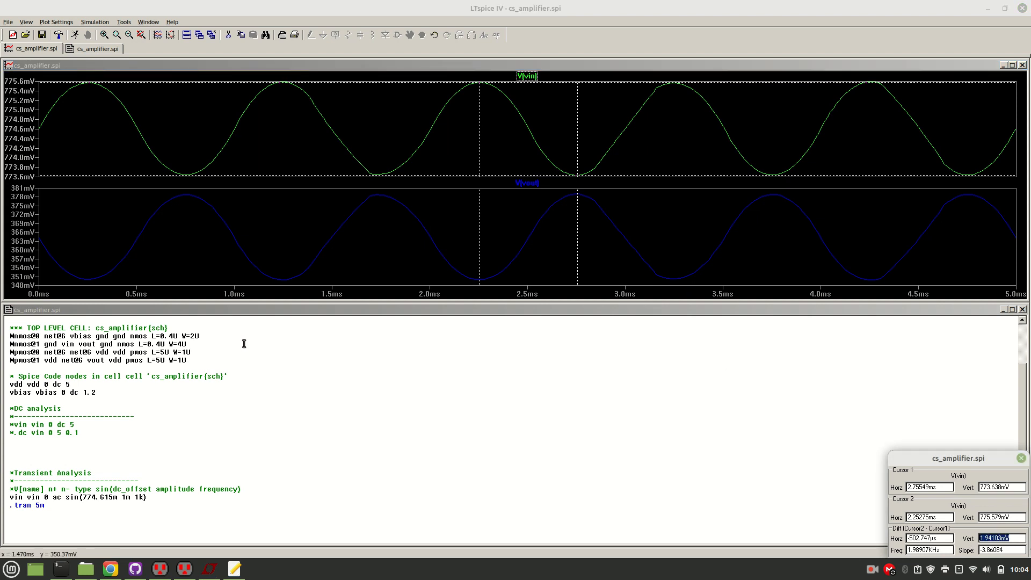
{"action": "left_click", "coordinate": [125, 497]}
{"action": "double_click", "coordinate": [125, 497]}
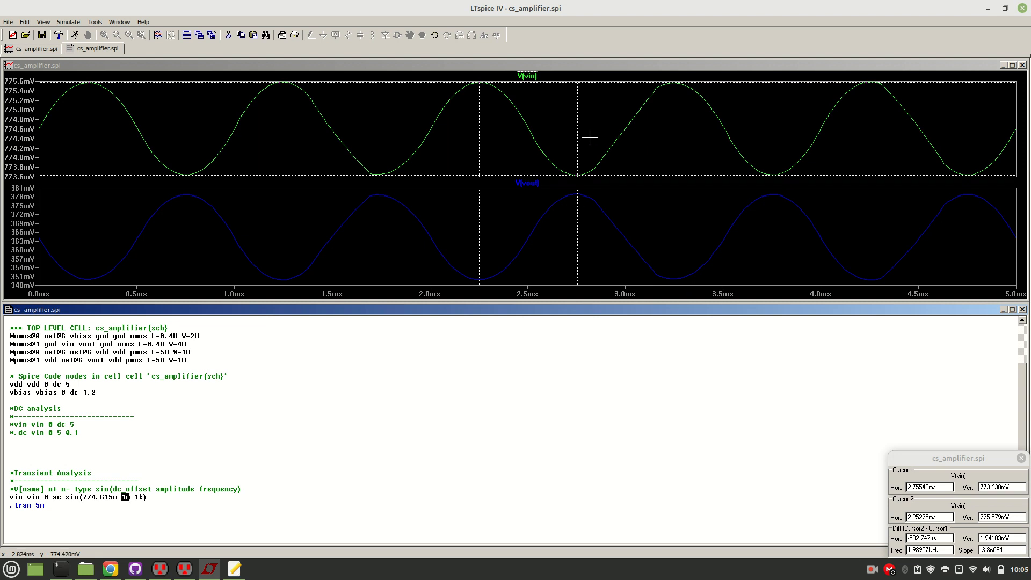
Remeasure V(vin) peak-to-peak on other cycles, finishing with cursors at the crest near 1.25 ms and the trough near 1.74 ms.
{"action": "left_click_drag", "start_coordinate": [578, 133], "coordinate": [576, 133]}
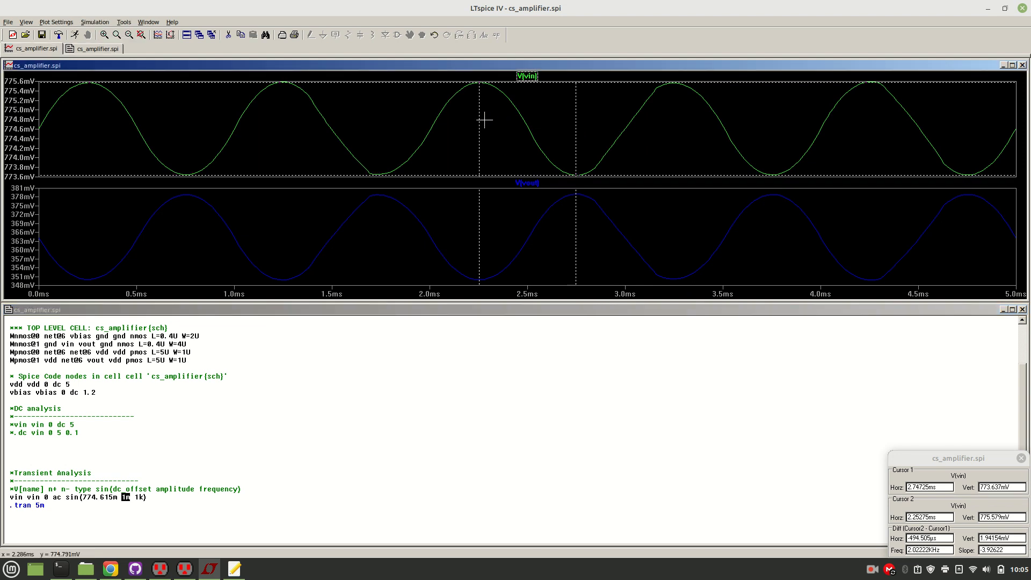
{"action": "left_click_drag", "start_coordinate": [479, 119], "coordinate": [282, 99]}
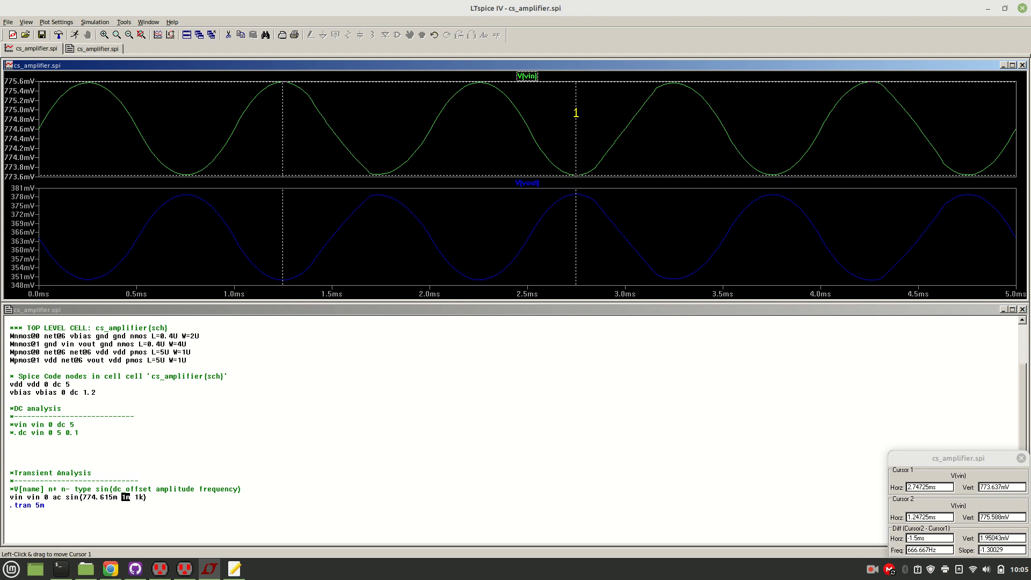
{"action": "left_click_drag", "start_coordinate": [575, 113], "coordinate": [773, 172]}
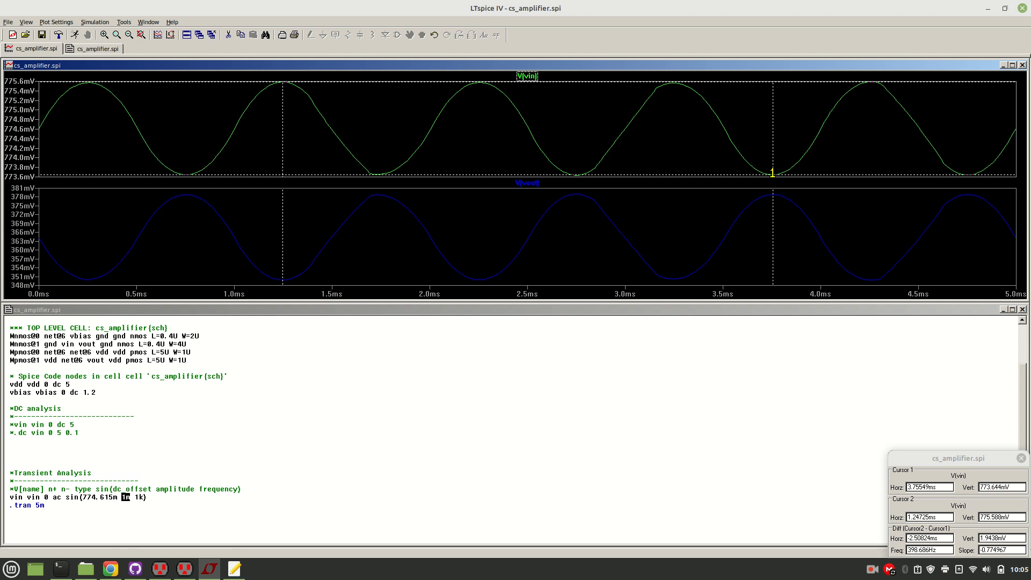
{"action": "left_click_drag", "start_coordinate": [773, 172], "coordinate": [378, 164]}
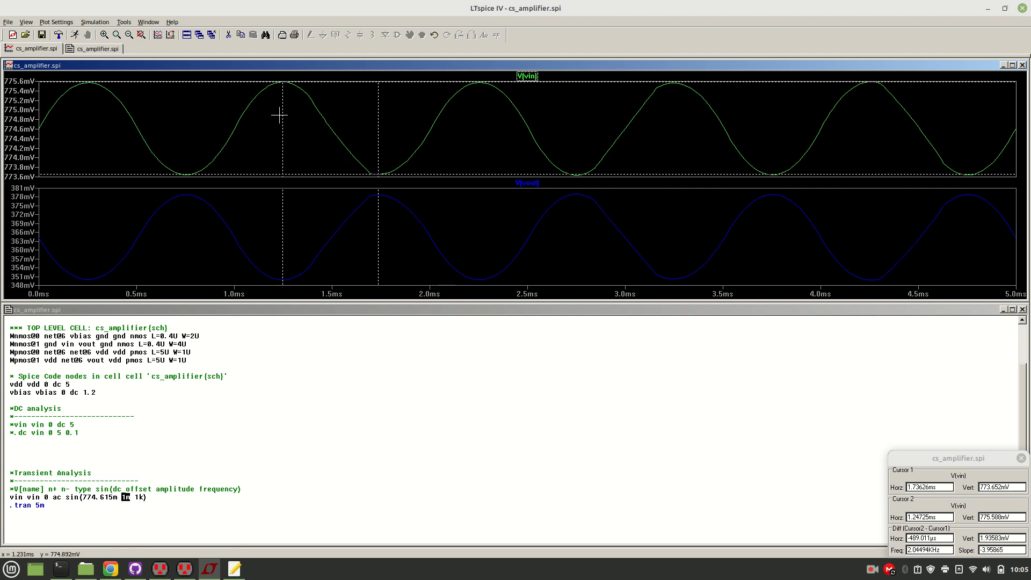
{"action": "left_click_drag", "start_coordinate": [282, 115], "coordinate": [283, 114]}
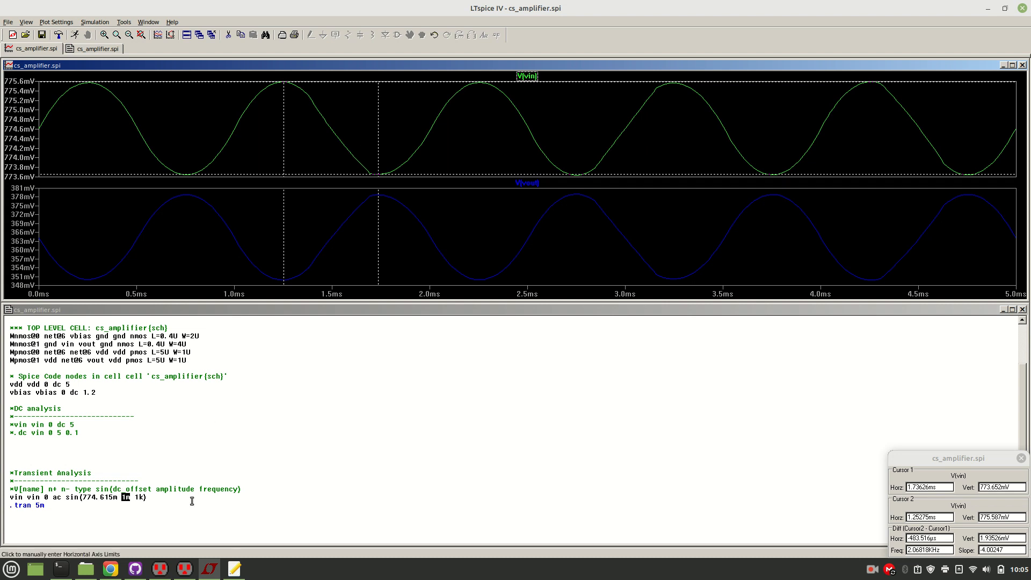
Switch to the gedit notes document and add a "Transient Analysis:" heading after the DC cut-off voltage, separated by a blank line.
{"action": "left_click", "coordinate": [214, 501]}
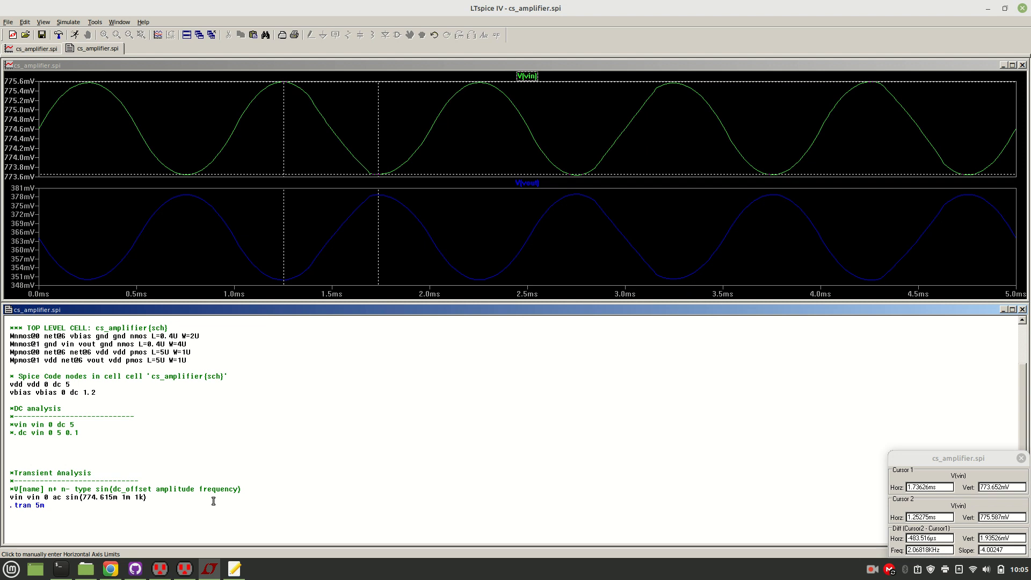
{"action": "left_click", "coordinate": [235, 569]}
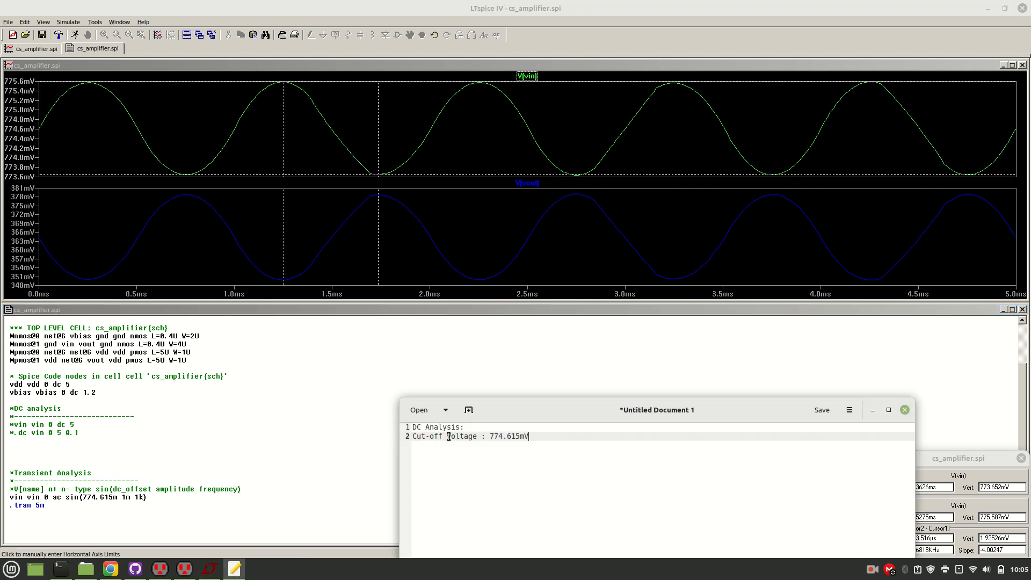
{"action": "key", "text": "Return"}
{"action": "key", "text": "Return"}
{"action": "type", "text": "Transient Analysis:"}
{"action": "key", "text": "Return"}
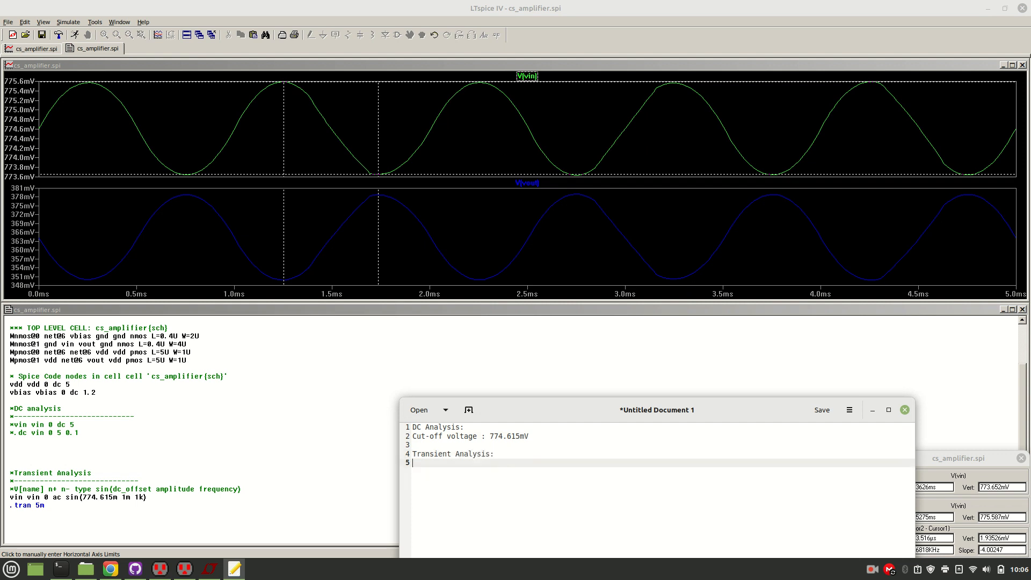
Record "Vin = 2mV (peak-to-peak)" under the Transient Analysis heading, checking the 1m amplitude in the netlist's vin source line.
{"action": "type", "text": "Vin"}
{"action": "type", "text": "= 2"}
{"action": "type", "text": "(peak-to-peeak"}
{"action": "key", "text": "BackSpace"}
{"action": "key", "text": "BackSpace"}
{"action": "key", "text": "BackSpace"}
{"action": "type", "text": "ak"}
{"action": "left_click_drag", "start_coordinate": [120, 498], "coordinate": [136, 500]}
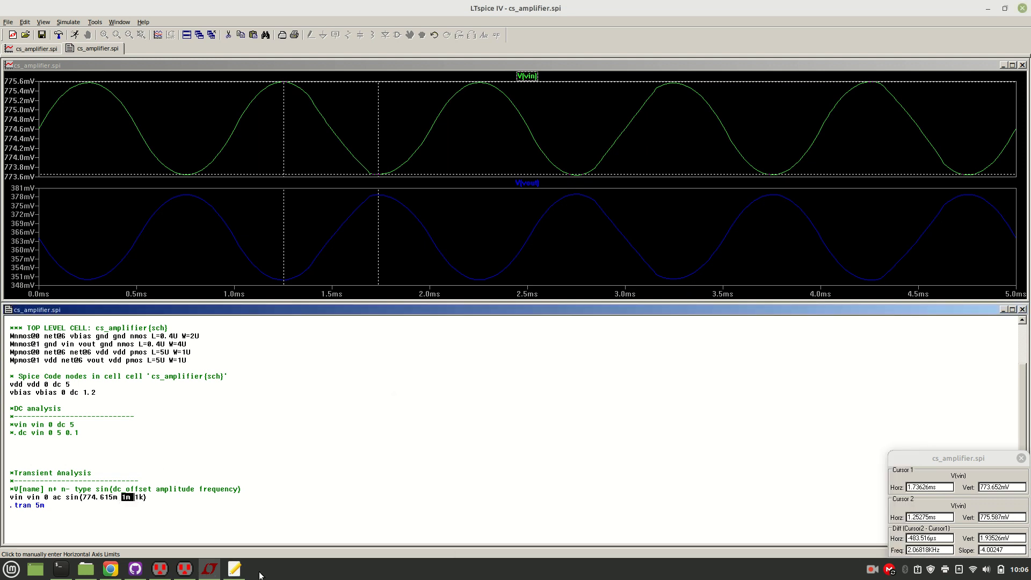
{"action": "left_click", "coordinate": [235, 569]}
{"action": "left_click", "coordinate": [569, 466]}
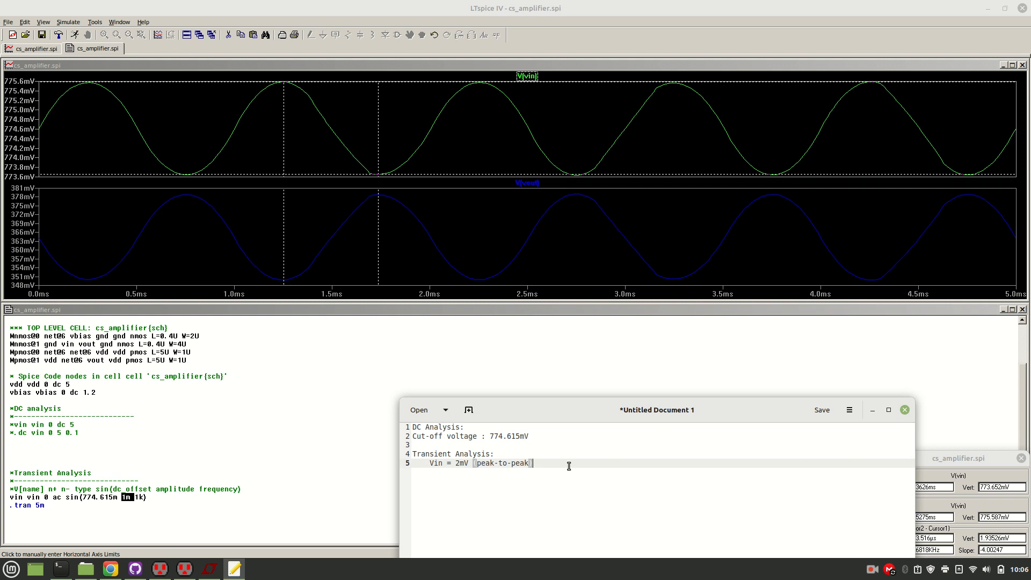
Start a "Vout =" entry on a new line below the Vin note.
{"action": "key", "text": "Return"}
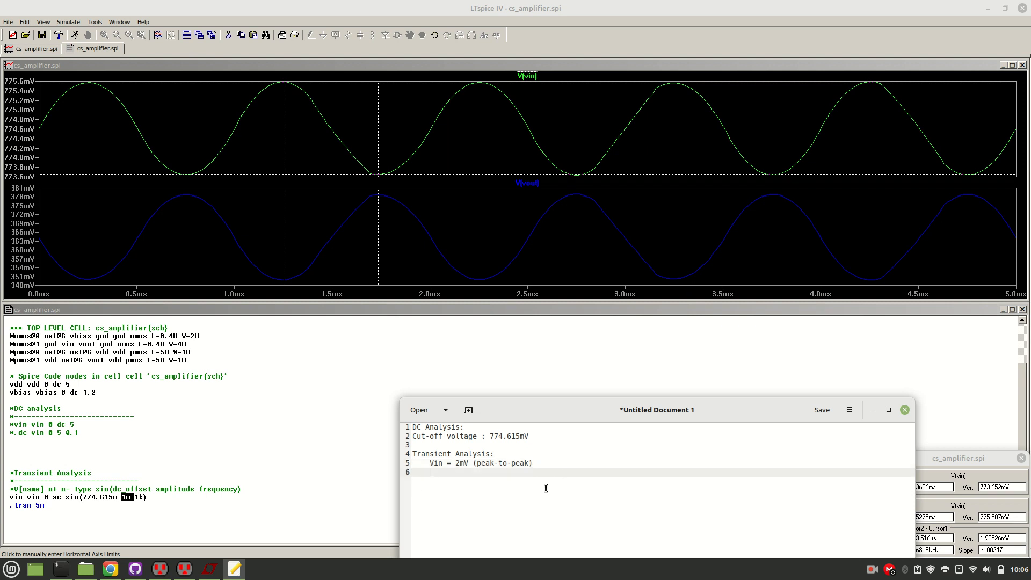
{"action": "type", "text": "Vout ="}
In LTspice, dismiss the V(vin) cursors and measure V(vout) with two cursors, at the crest near 1.74 ms and the trough near 2.25 ms.
{"action": "left_click", "coordinate": [326, 440]}
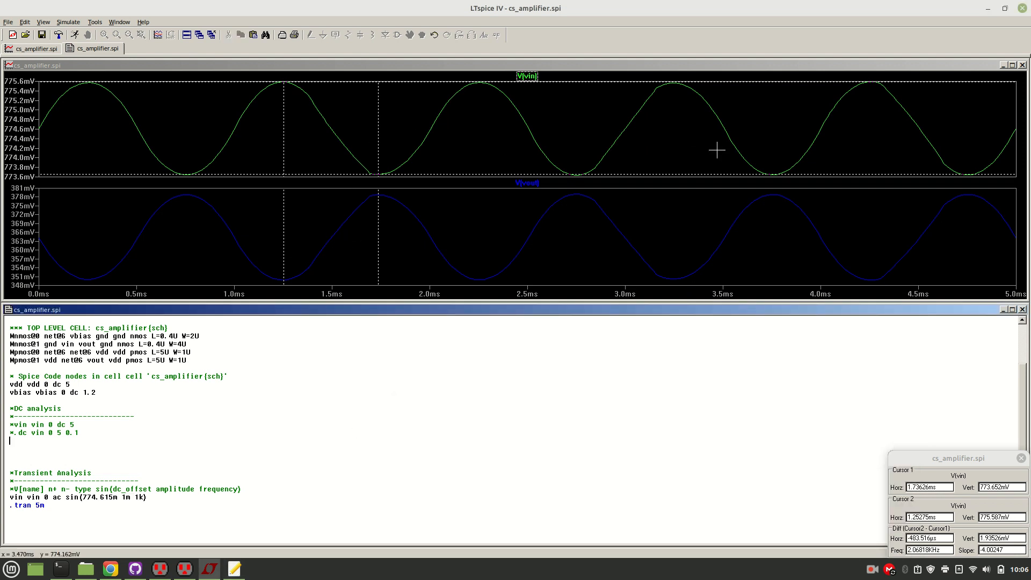
{"action": "left_click", "coordinate": [1021, 458]}
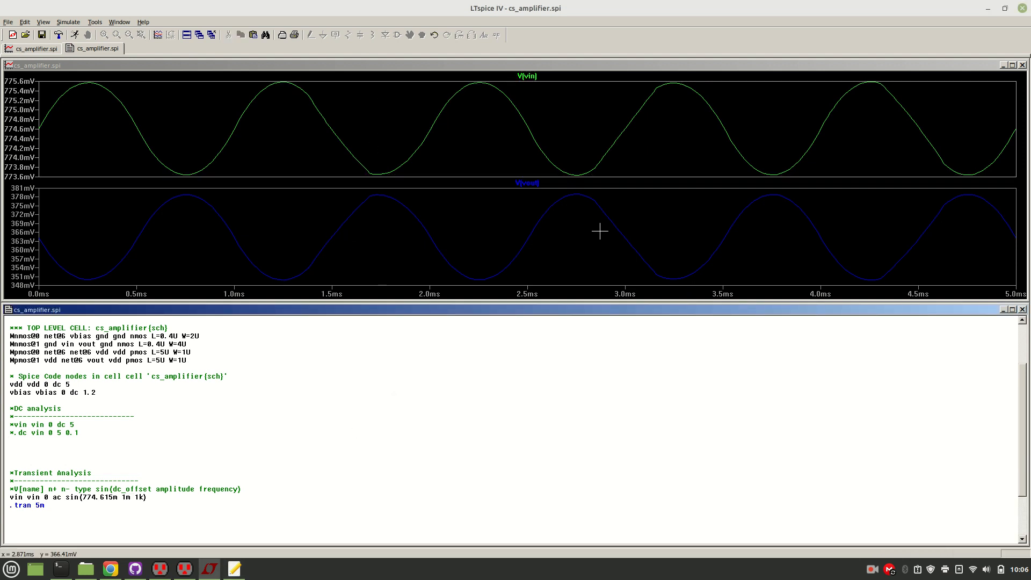
{"action": "left_click", "coordinate": [528, 184]}
{"action": "left_click_drag", "start_coordinate": [528, 221], "coordinate": [379, 187]}
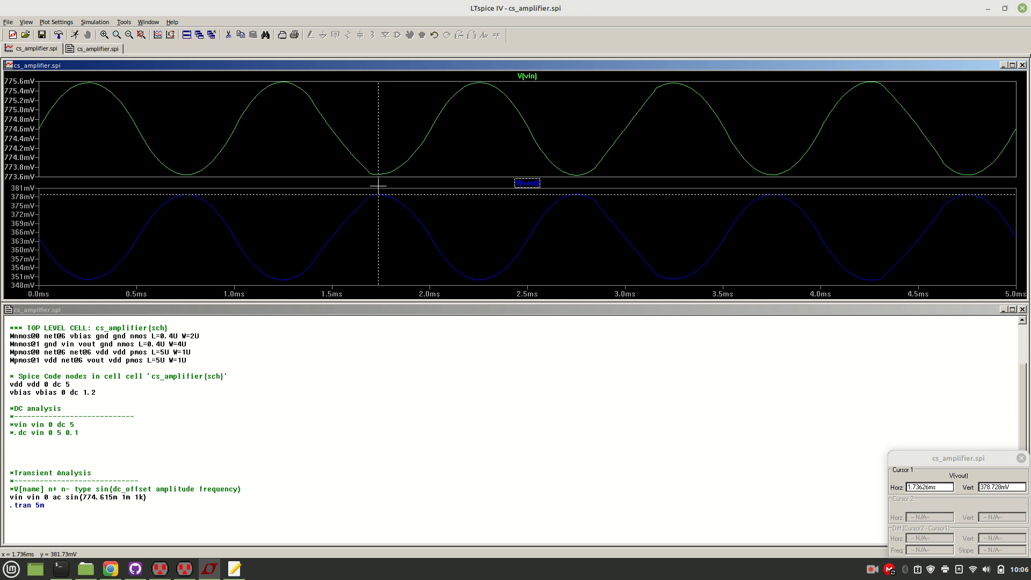
{"action": "left_click", "coordinate": [526, 183]}
{"action": "left_click_drag", "start_coordinate": [516, 239], "coordinate": [480, 269]}
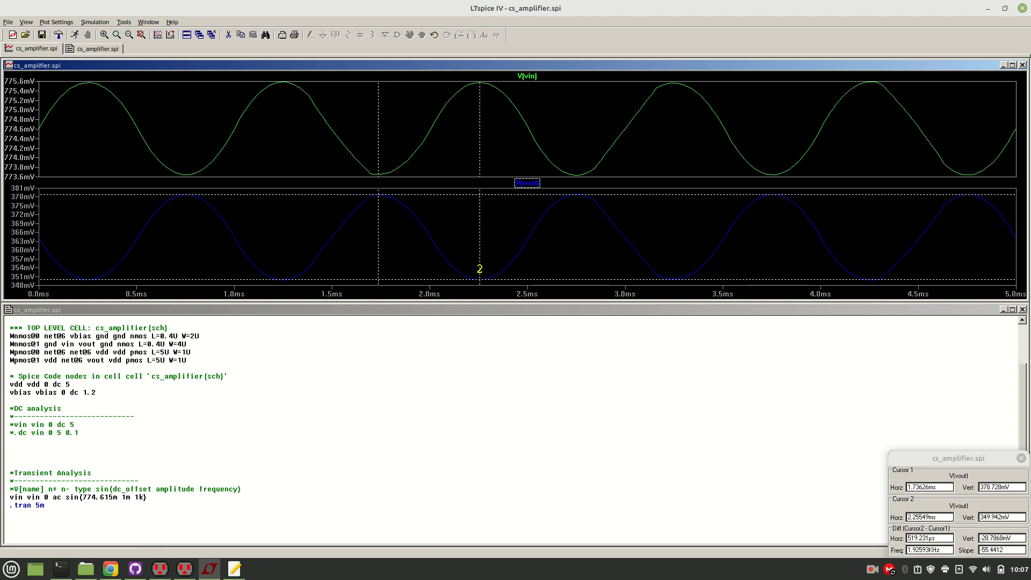
{"action": "left_click_drag", "start_coordinate": [480, 269], "coordinate": [479, 268]}
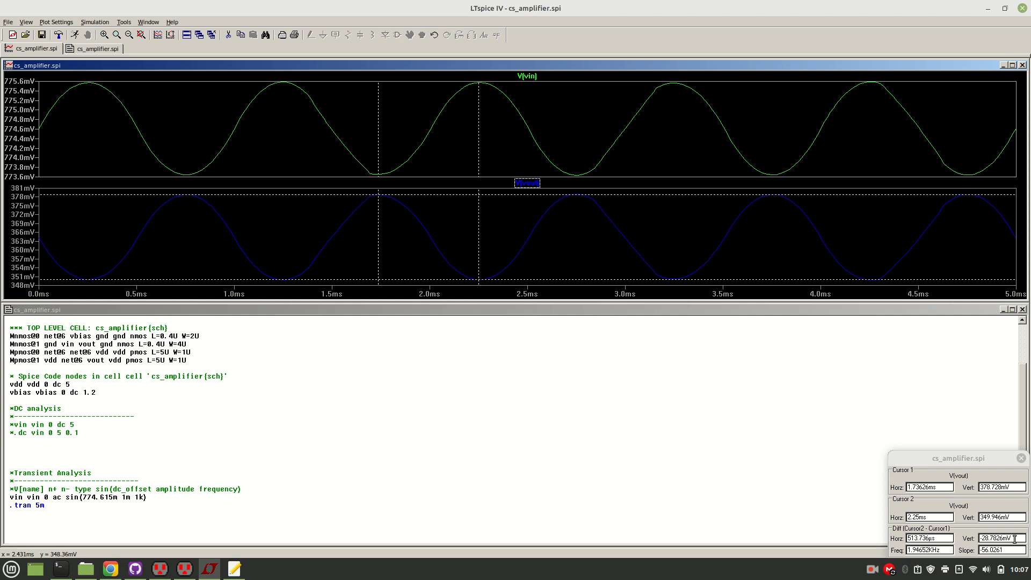
Copy the vertical cursor difference into the notes, completing the entry as "Vout = 28.7826mV (peak-to-peak)".
{"action": "left_click_drag", "start_coordinate": [1015, 539], "coordinate": [982, 536]}
{"action": "key", "text": "ctrl+c"}
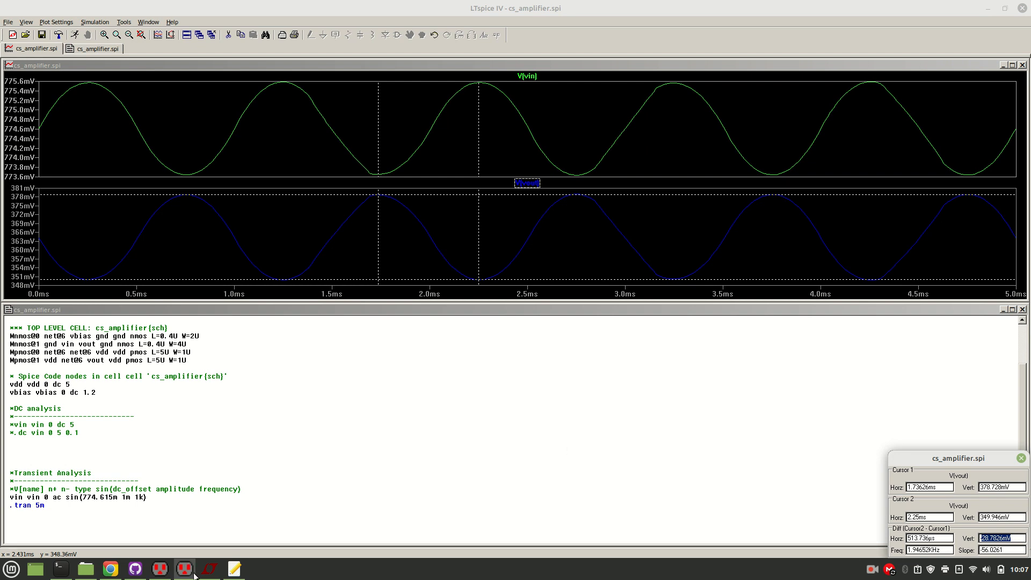
{"action": "left_click", "coordinate": [231, 573]}
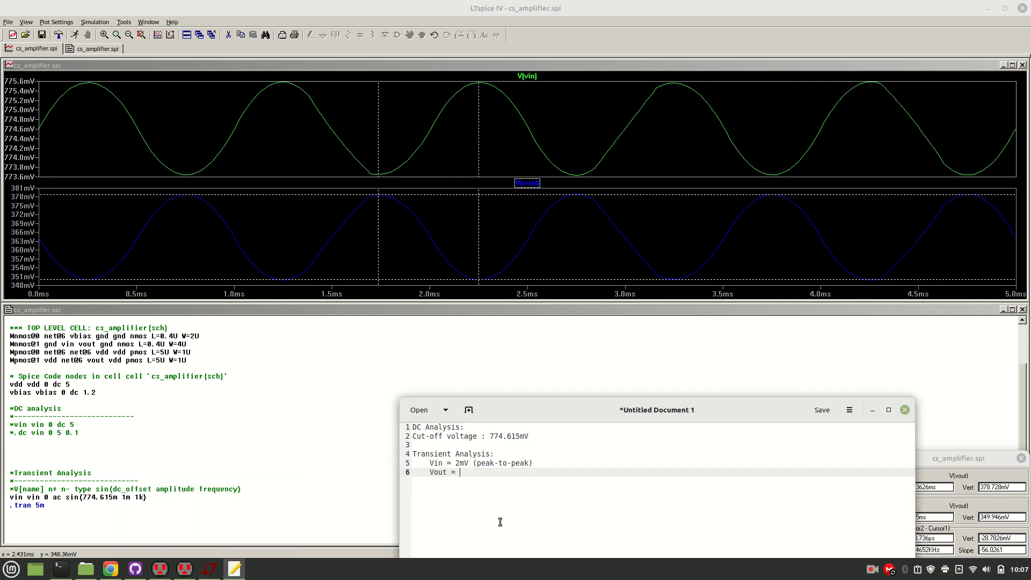
{"action": "key", "text": "ctrl+v"}
{"action": "type", "text": "()"}
{"action": "type", "text": "p"}
{"action": "type", "text": "ea"}
{"action": "type", "text": "k-to"}
{"action": "type", "text": "-"}
{"action": "type", "text": "ak"}
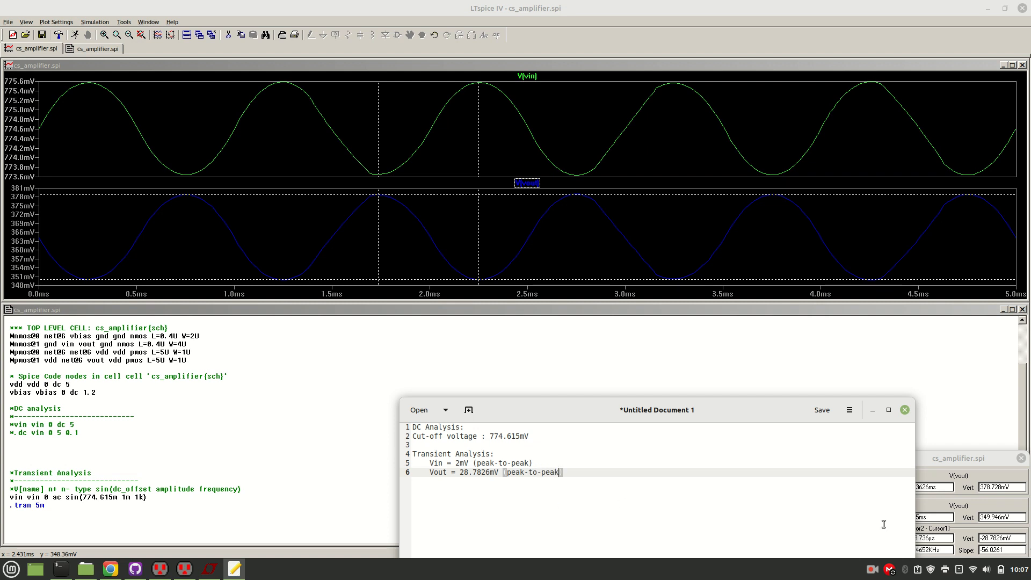
{"action": "left_click", "coordinate": [967, 441]}
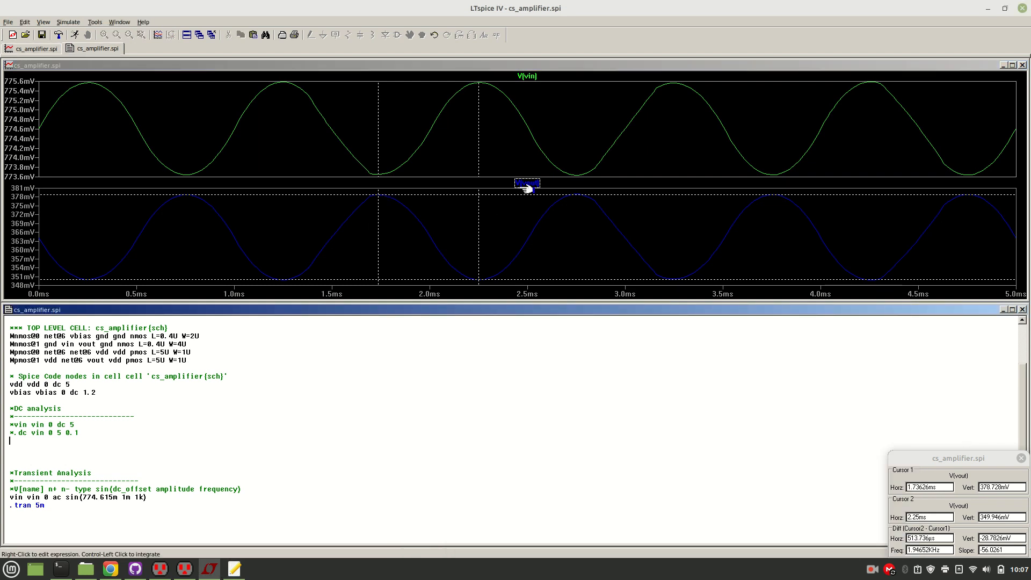
{"action": "left_click", "coordinate": [234, 568]}
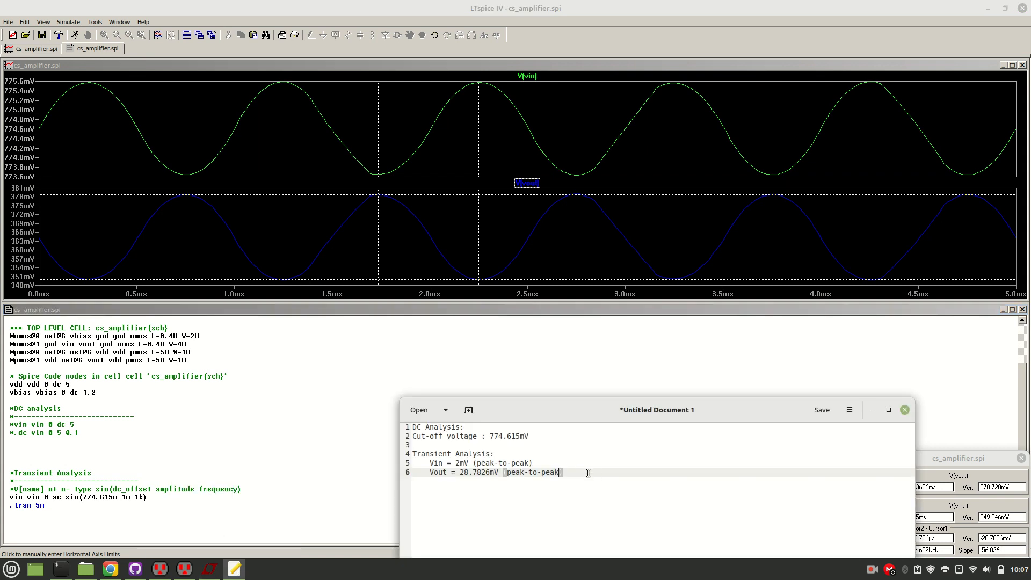
Add a "Gain = Vout/Vin =" entry on a new line below the Vout note.
{"action": "key", "text": "Return"}
{"action": "type", "text": "G"}
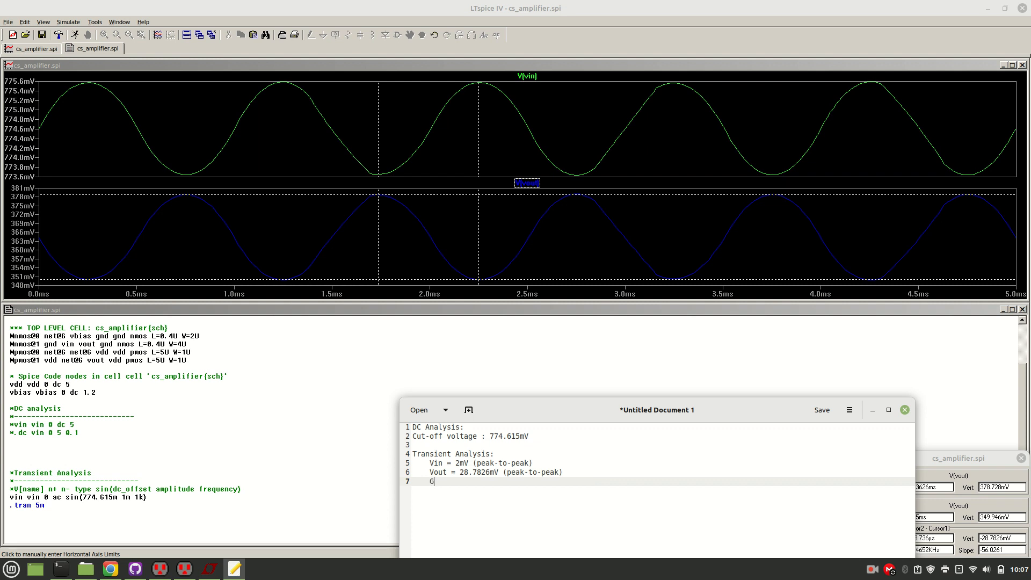
{"action": "type", "text": "ain = Vout/Vin ="}
Open the system calculator and compute the gain as 28.7826÷2.
{"action": "key", "text": "super"}
{"action": "type", "text": "call"}
{"action": "key", "text": "Return"}
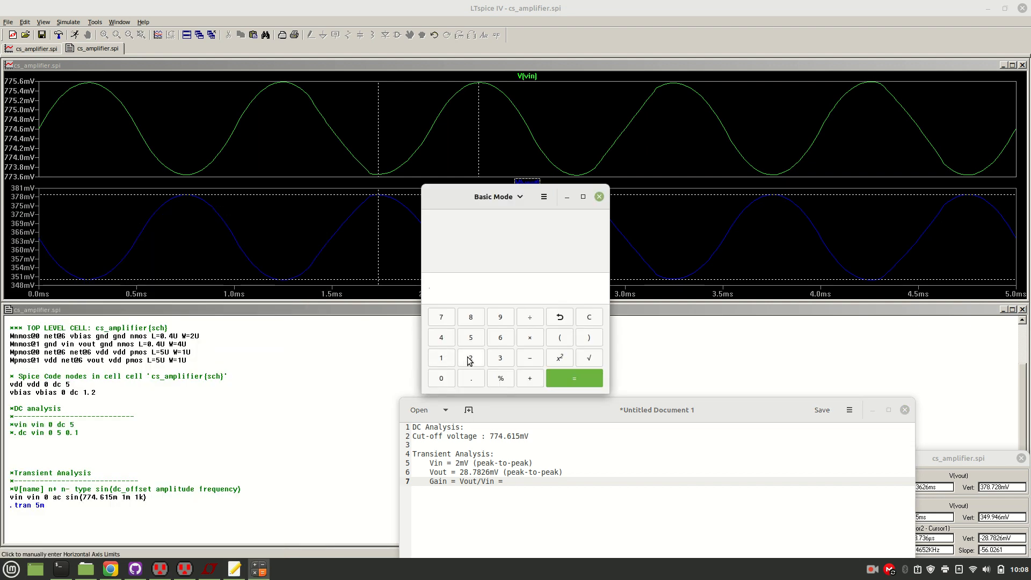
{"action": "left_click", "coordinate": [470, 359]}
{"action": "type", "text": "8"}
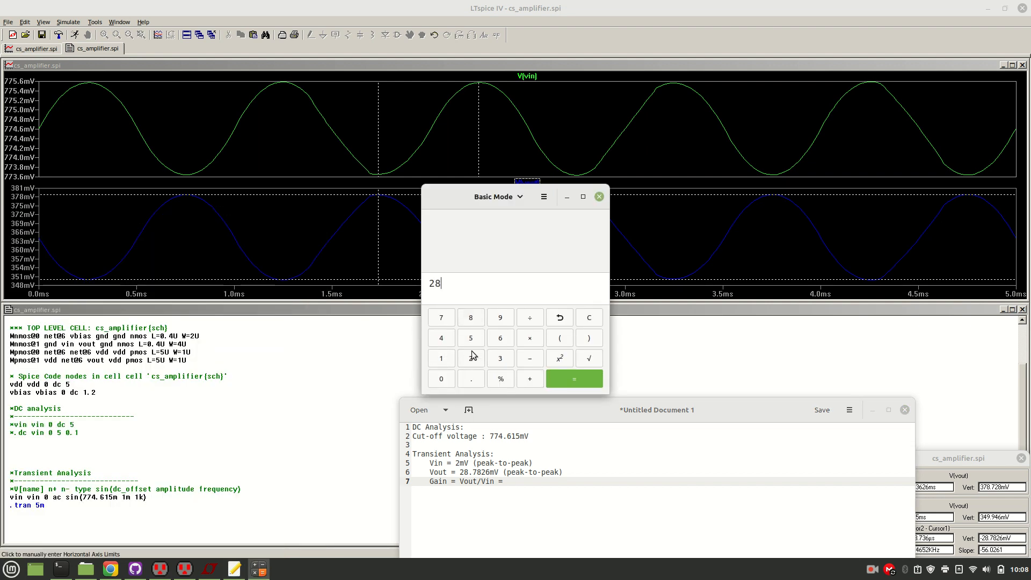
{"action": "left_click", "coordinate": [472, 379]}
{"action": "left_click", "coordinate": [446, 321]}
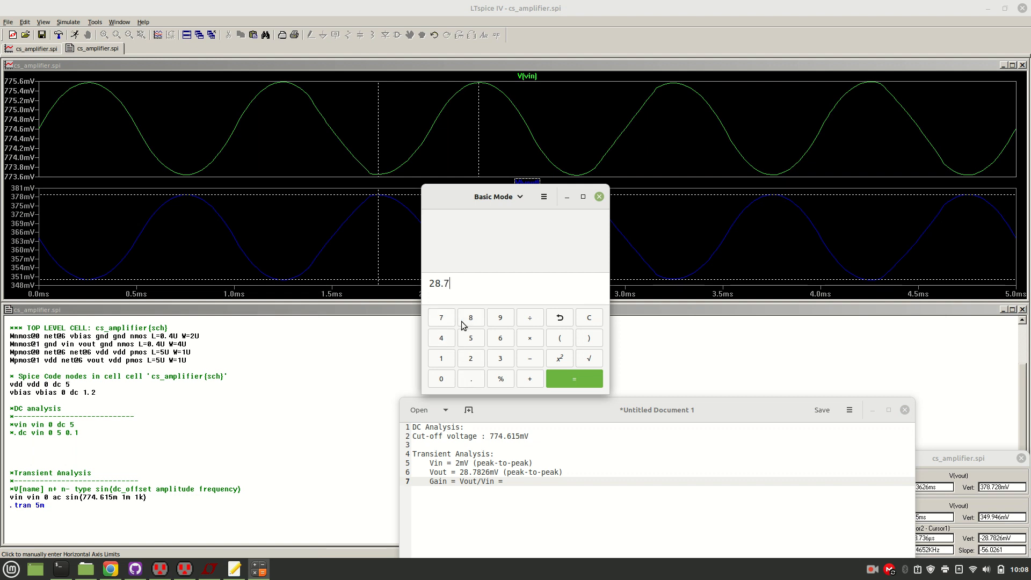
{"action": "left_click", "coordinate": [468, 323]}
{"action": "left_click", "coordinate": [473, 361]}
{"action": "left_click", "coordinate": [501, 339]}
{"action": "left_click", "coordinate": [532, 319]}
{"action": "left_click", "coordinate": [472, 359]}
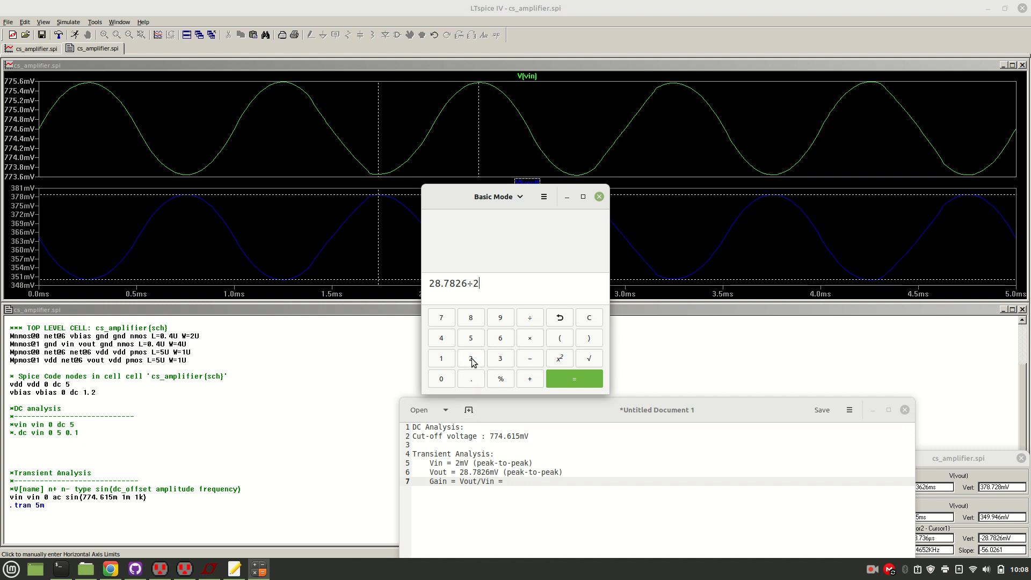
{"action": "left_click", "coordinate": [573, 381]}
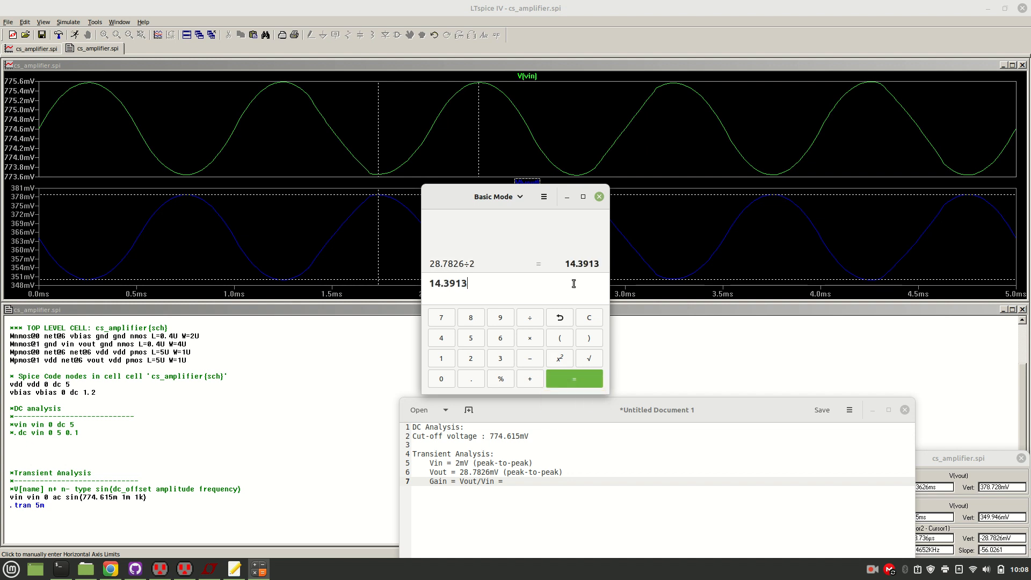
{"action": "left_click", "coordinate": [562, 266]}
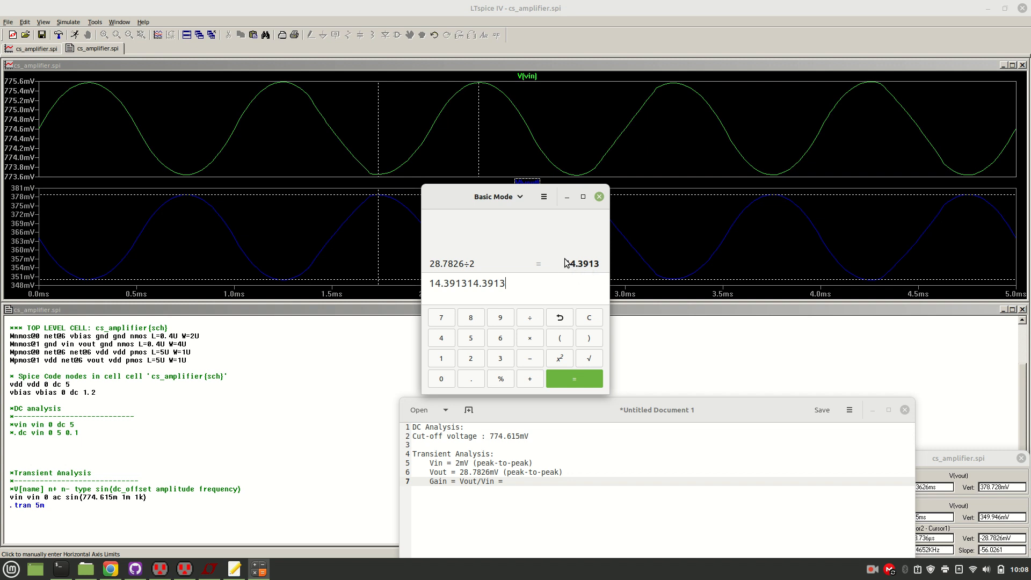
Complete the Gain entry in the gedit notes with the value 14.3913.
{"action": "left_click", "coordinate": [533, 482]}
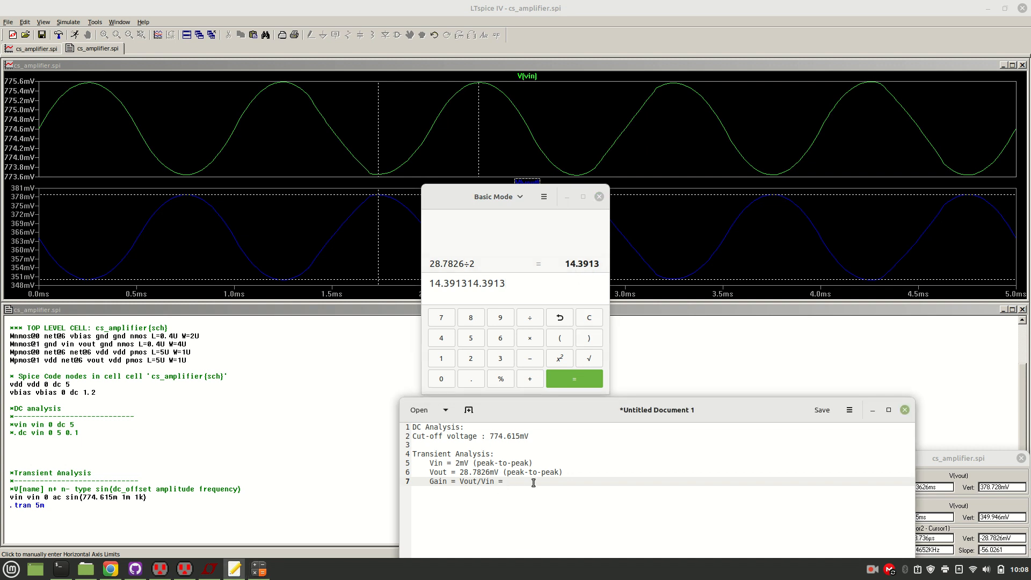
{"action": "type", "text": "14.3913"}
Add an "AC Analysis:" heading after the Gain entry, separated by a blank line.
{"action": "key", "text": "Return"}
{"action": "key", "text": "Return"}
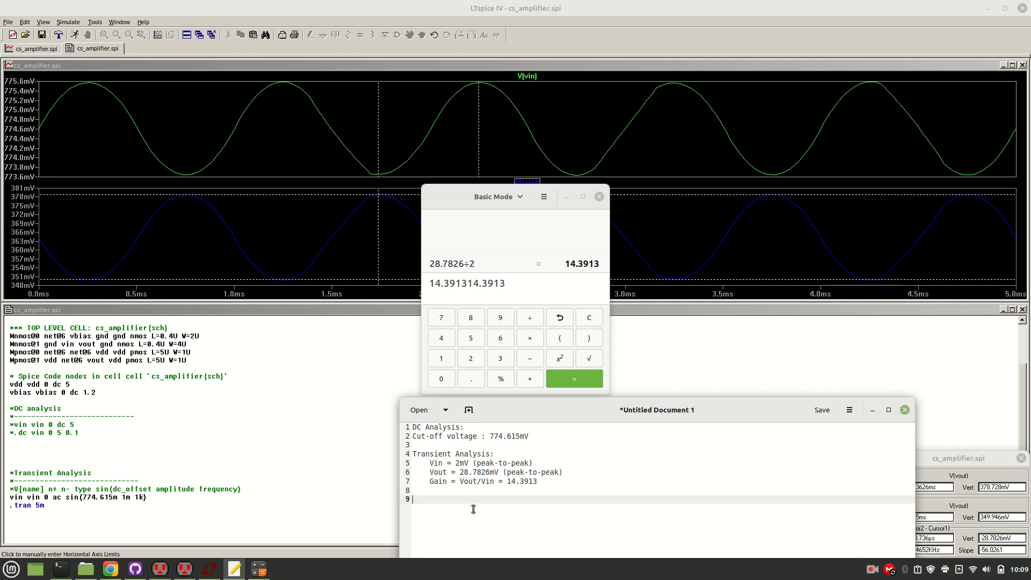
{"action": "type", "text": "AC Analysis:"}
{"action": "key", "text": "Return"}
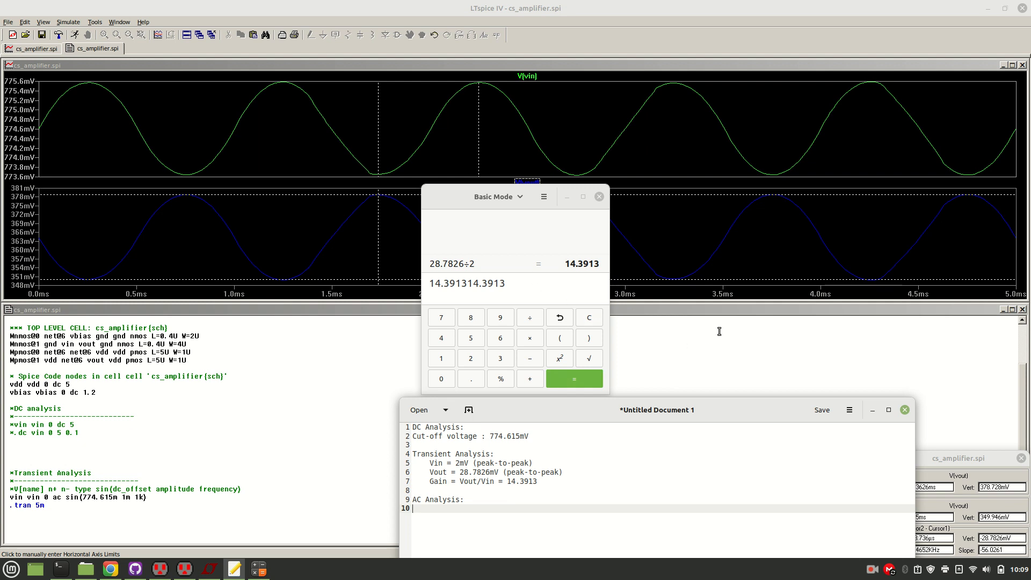
In the LTspice netlist, copy the 774.615m offset from the transient source into the AC vin line, replacing its offset, and remove a blank line above that block.
{"action": "left_click", "coordinate": [724, 354]}
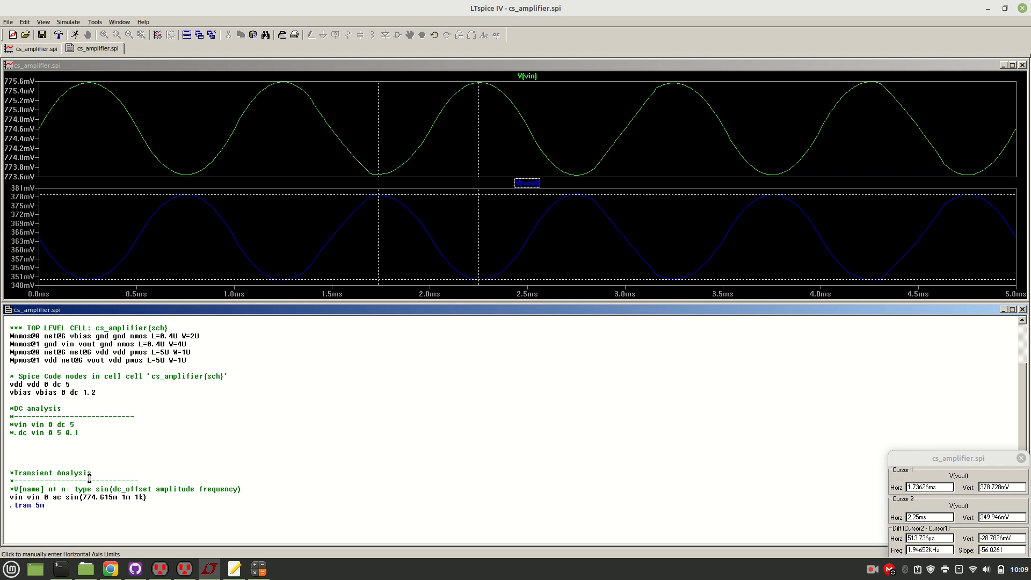
{"action": "left_click_drag", "start_coordinate": [81, 498], "coordinate": [118, 498]}
{"action": "key", "text": "ctrl+c"}
{"action": "left_click", "coordinate": [131, 510]}
{"action": "scroll", "coordinate": [131, 511], "scroll_direction": "down", "scroll_amount": 3}
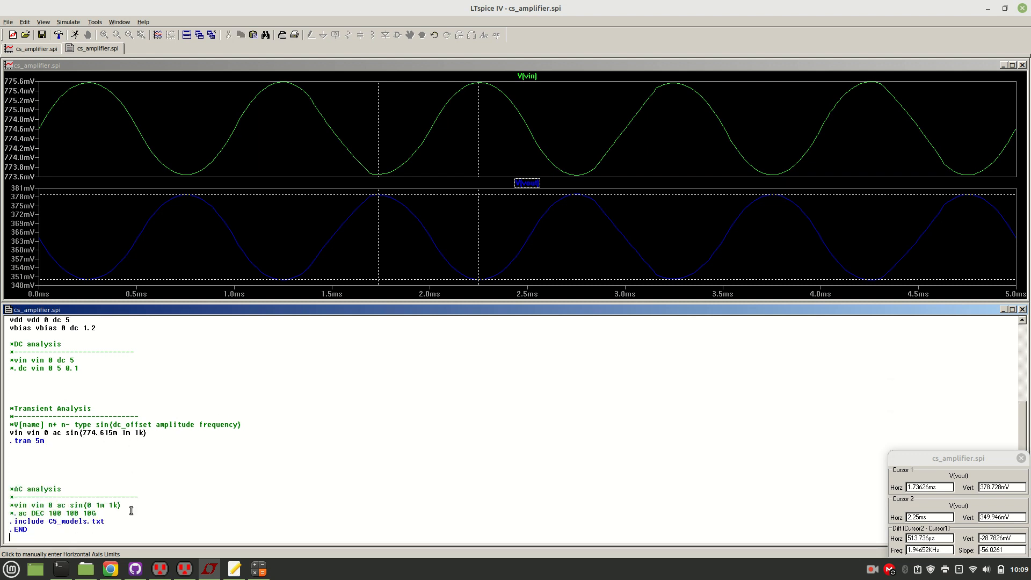
{"action": "key", "text": "BackSpace"}
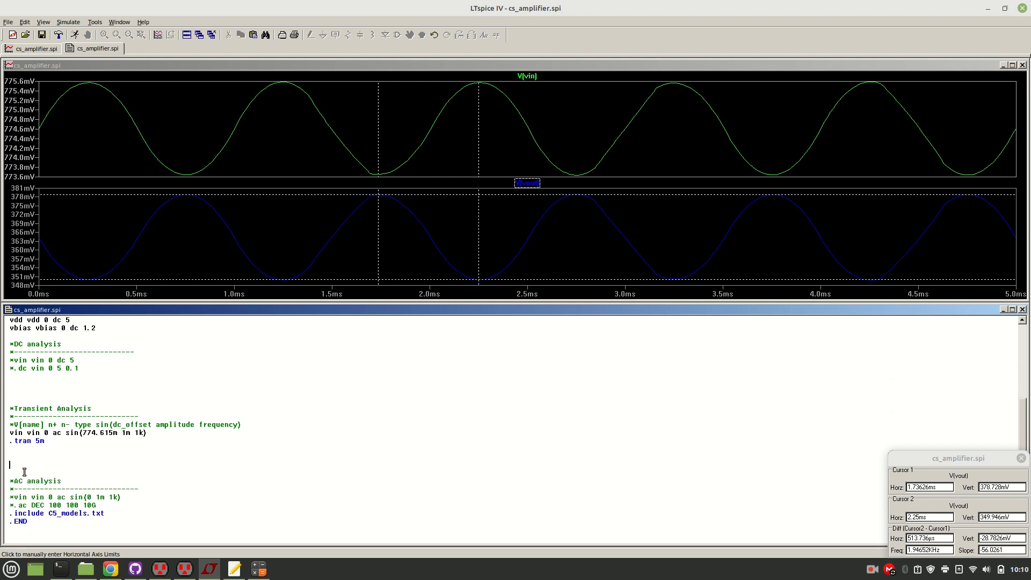
{"action": "left_click", "coordinate": [89, 498]}
{"action": "key", "text": "BackSpace"}
{"action": "key", "text": "ctrl+v"}
Comment out the transient vin and .tran 5m lines, and uncomment the AC vin and .ac DEC 100 100 10G lines.
{"action": "type", "text": "*"}
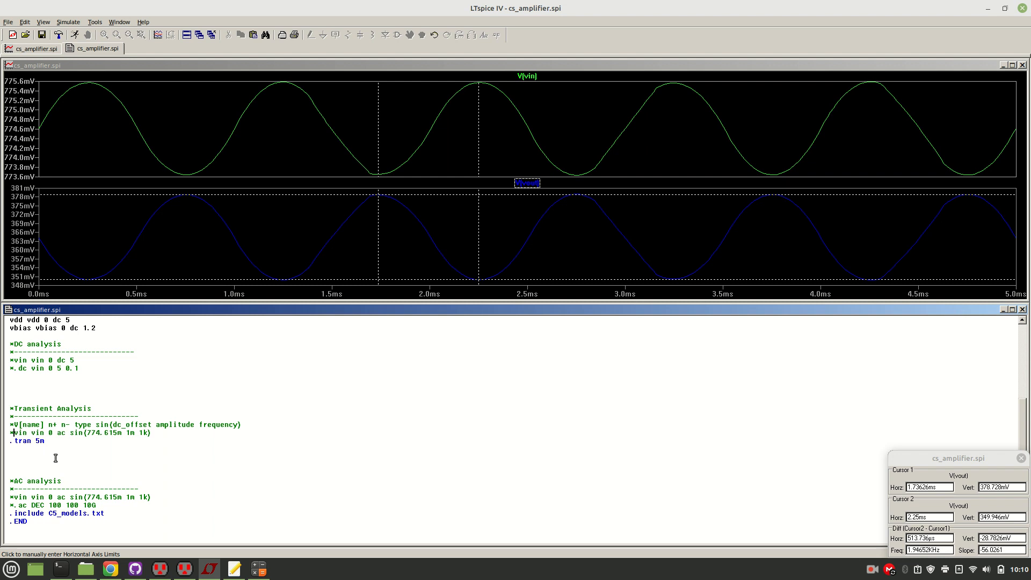
{"action": "type", "text": "*"}
{"action": "key", "text": "Down"}
{"action": "key", "text": "Down"}
{"action": "key", "text": "Down"}
{"action": "key", "text": "Delete"}
{"action": "key", "text": "Down"}
{"action": "key", "text": "Delete"}
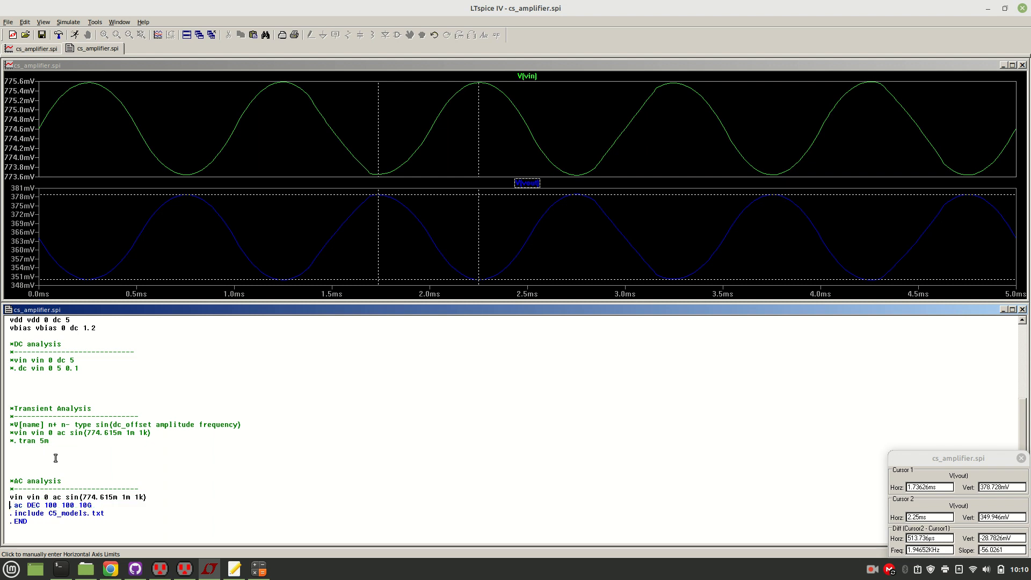
Insert two blank lines before .include, remove one above each of the AC and Transient Analysis headings, and run the AC simulation.
{"action": "key", "text": "Down"}
{"action": "key", "text": "Return"}
{"action": "key", "text": "Return"}
{"action": "key", "text": "Up"}
{"action": "key", "text": "Up"}
{"action": "key", "text": "Up"}
{"action": "key", "text": "Up"}
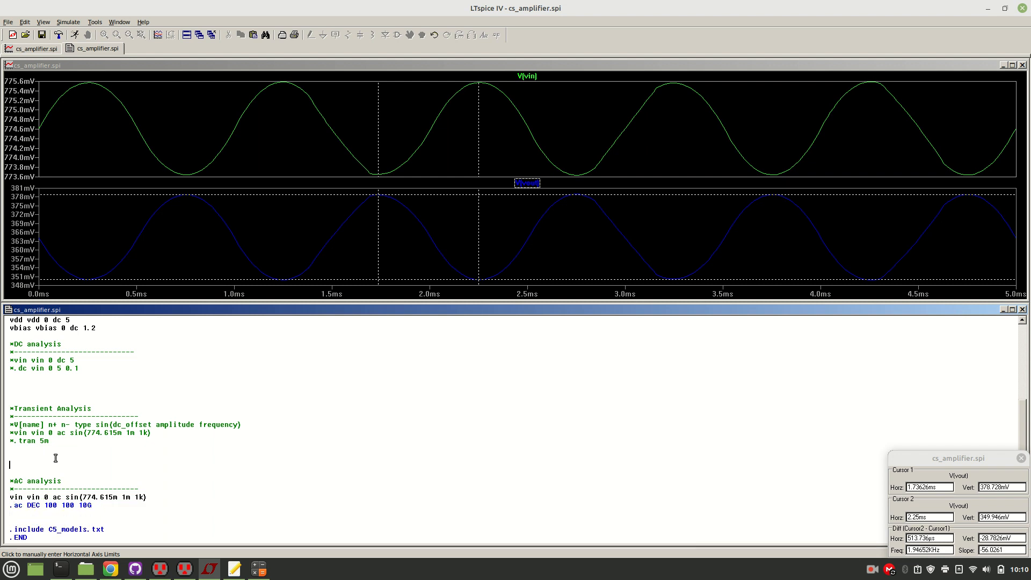
{"action": "key", "text": "Delete"}
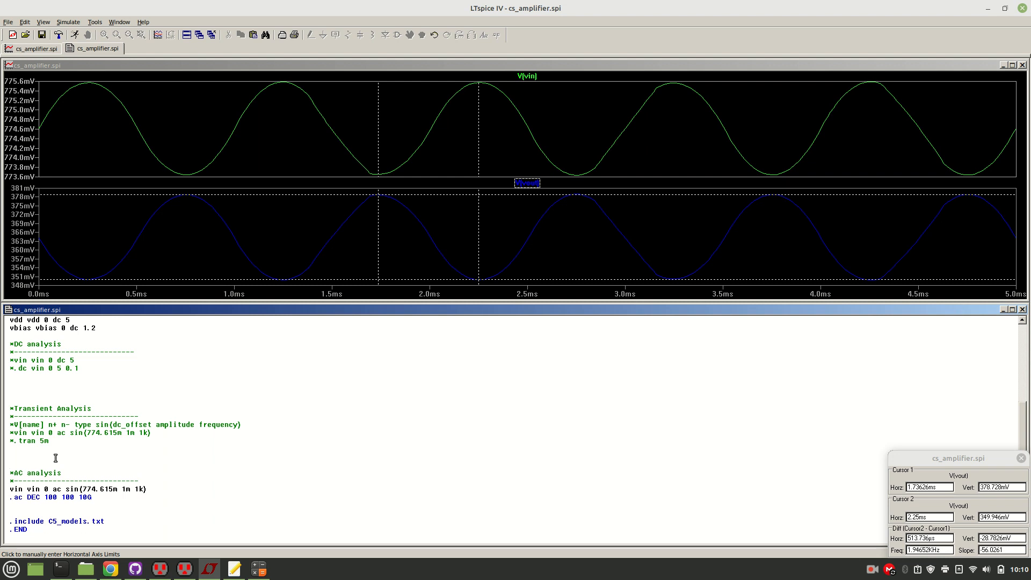
{"action": "left_click", "coordinate": [25, 395]}
{"action": "key", "text": "BackSpace"}
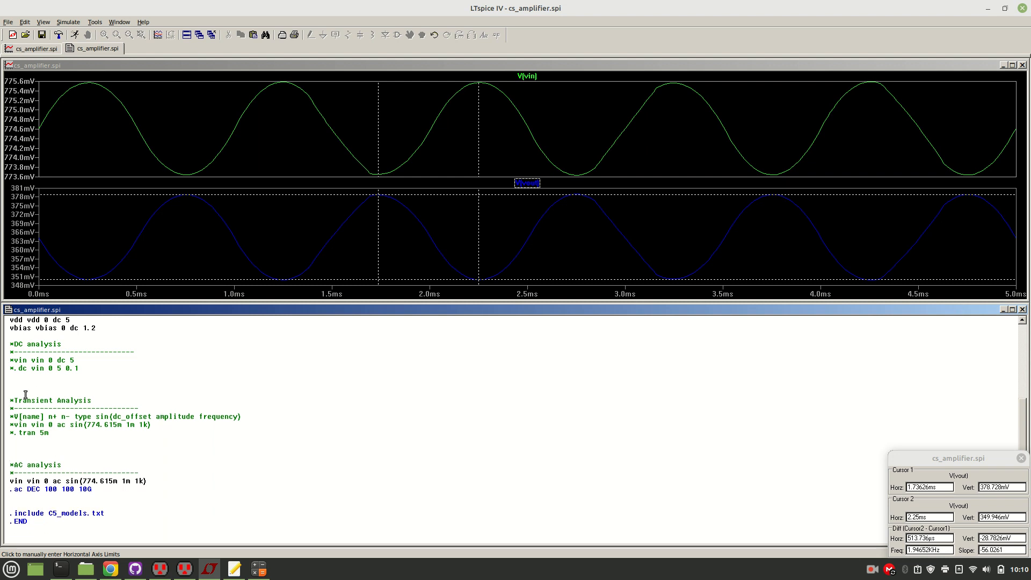
{"action": "left_click", "coordinate": [75, 35]}
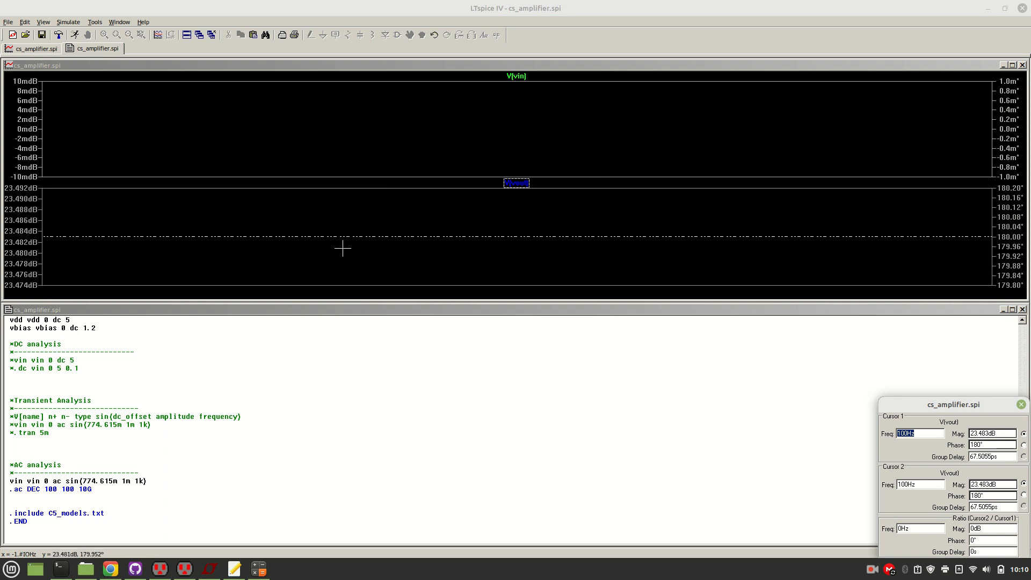
Copy the entire text of the edited netlist and close LTspice.
{"action": "left_click", "coordinate": [116, 440]}
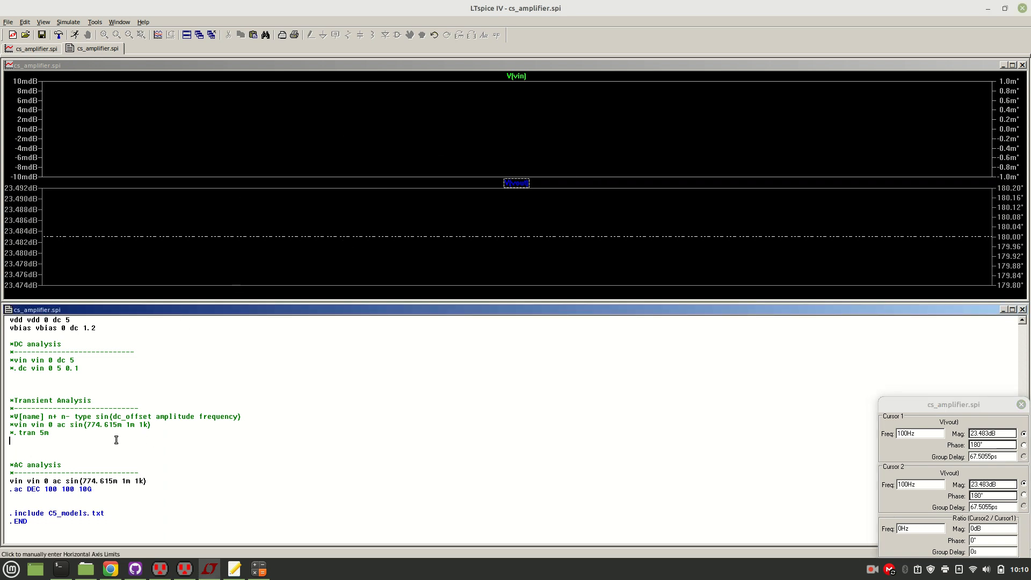
{"action": "left_click_drag", "start_coordinate": [61, 535], "coordinate": [1, 138]}
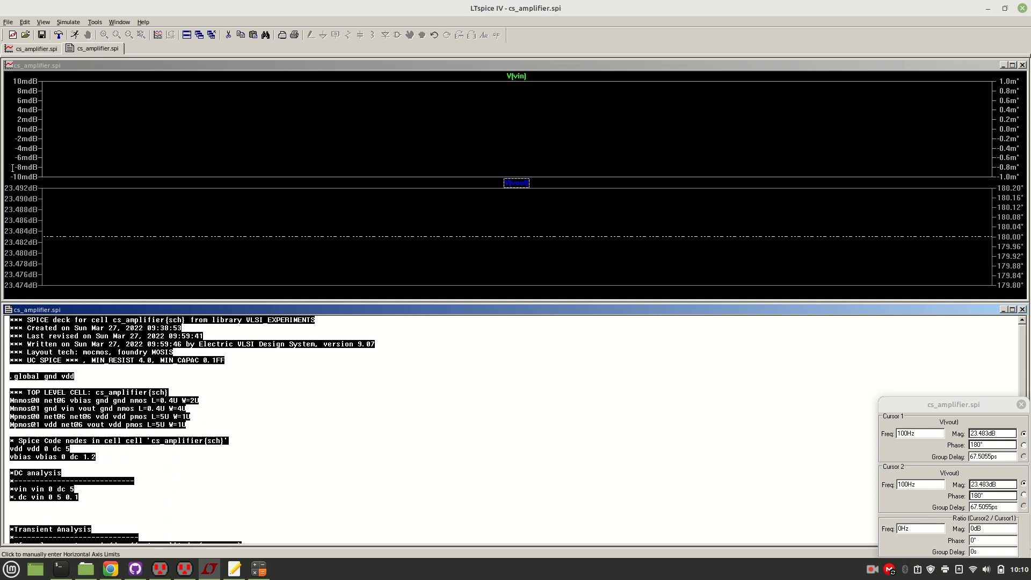
{"action": "right_click", "coordinate": [42, 329]}
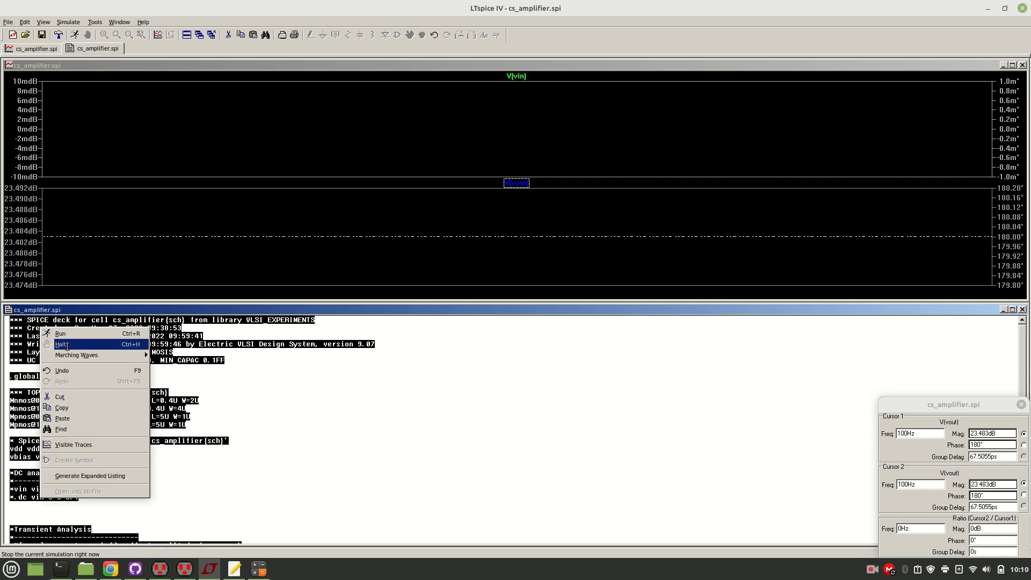
{"action": "left_click", "coordinate": [62, 408]}
{"action": "left_click", "coordinate": [1022, 8]}
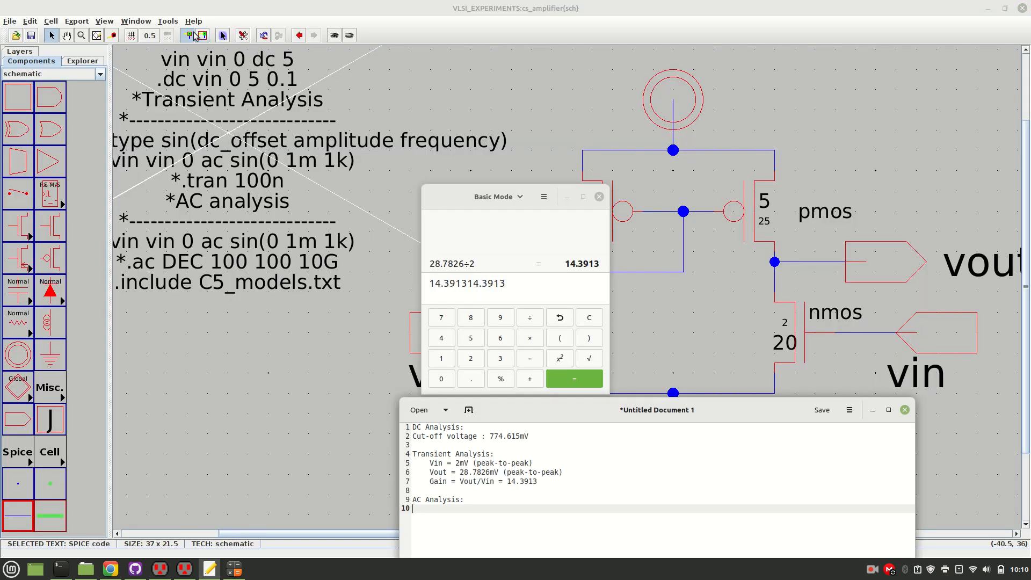
From the cs_amplifier schematic in Electric, write the SPICE deck again and bring up the fresh netlist in LTspice.
{"action": "left_click", "coordinate": [168, 21]}
{"action": "mouse_move", "coordinate": [184, 54]}
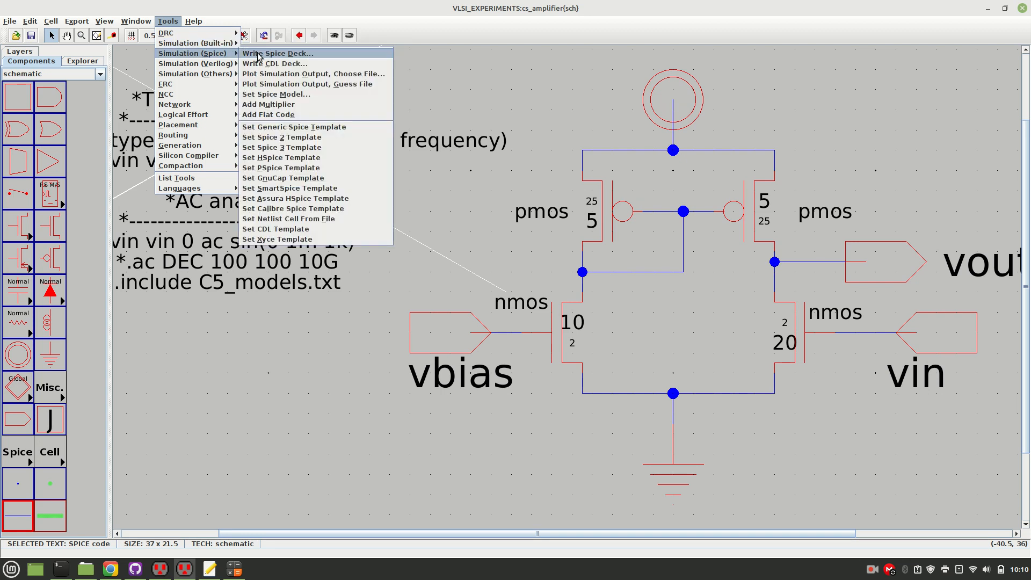
{"action": "left_click", "coordinate": [257, 54]}
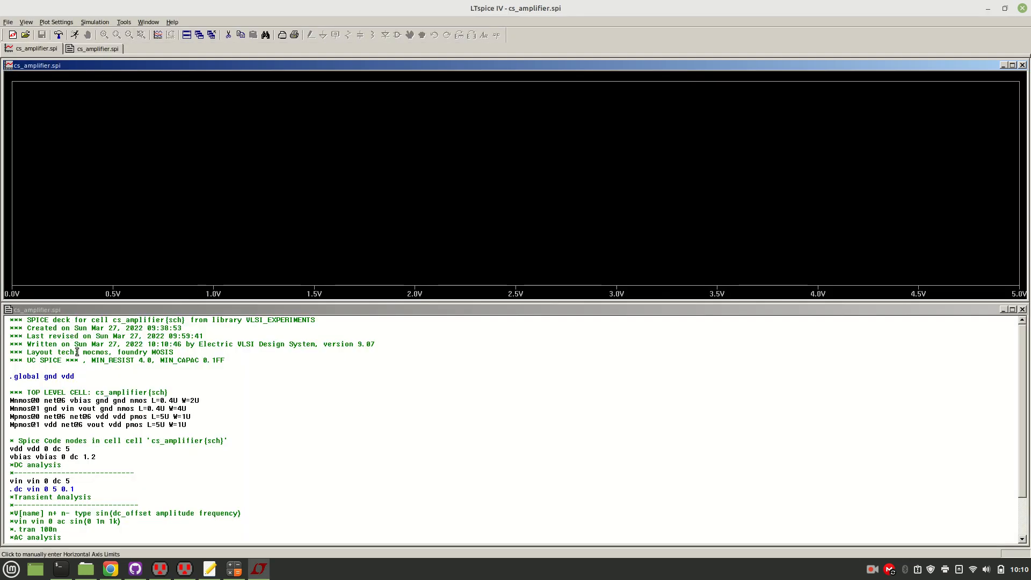
{"action": "left_click", "coordinate": [80, 433]}
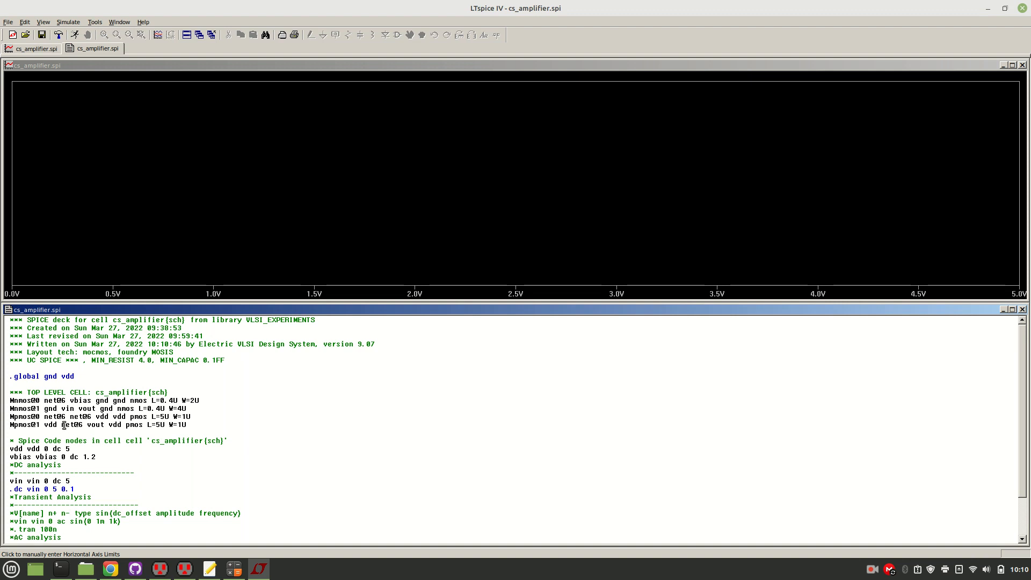
Try to replace the regenerated netlist with the previously copied text.
{"action": "scroll", "coordinate": [1026, 451], "scroll_direction": "down", "scroll_amount": 2}
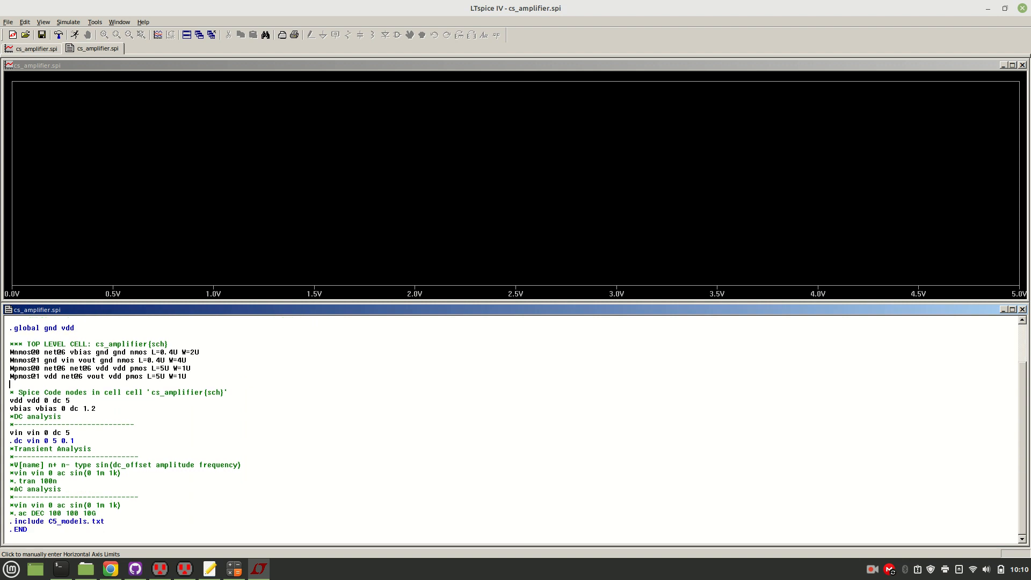
{"action": "left_click_drag", "start_coordinate": [40, 536], "coordinate": [3, 222]}
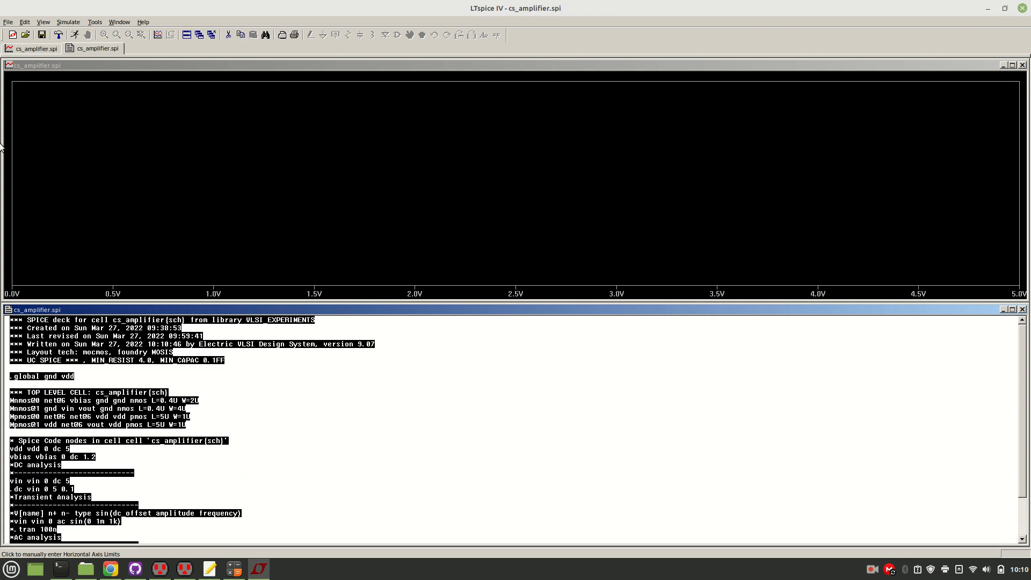
{"action": "right_click", "coordinate": [51, 328]}
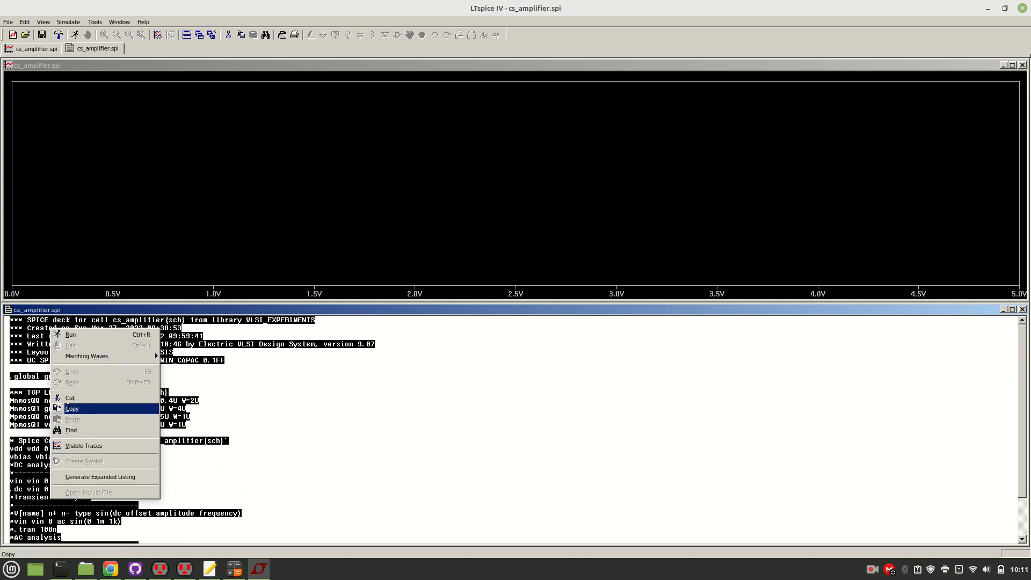
{"action": "left_click", "coordinate": [20, 385]}
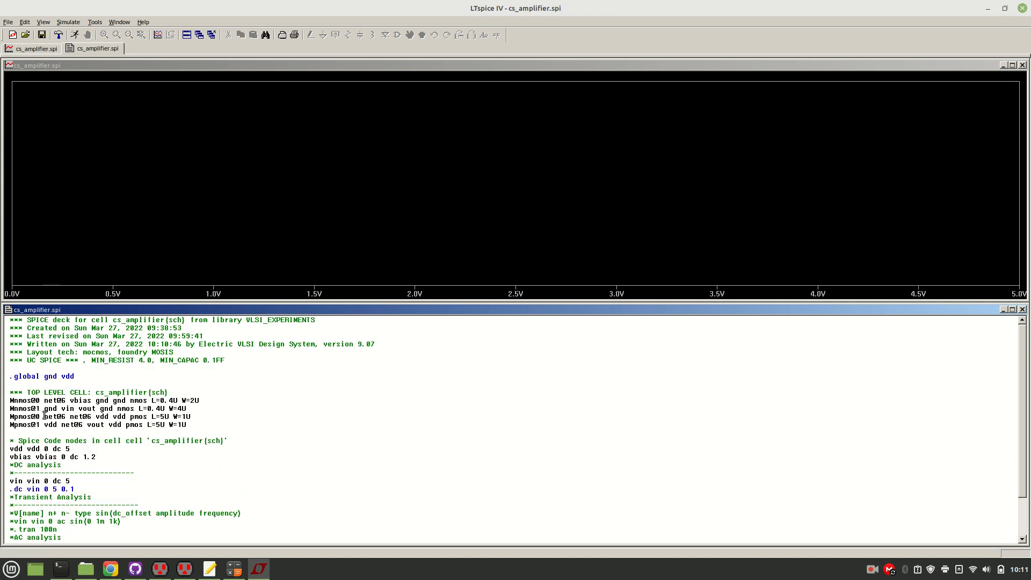
{"action": "scroll", "coordinate": [1028, 497], "scroll_direction": "down", "scroll_amount": 2}
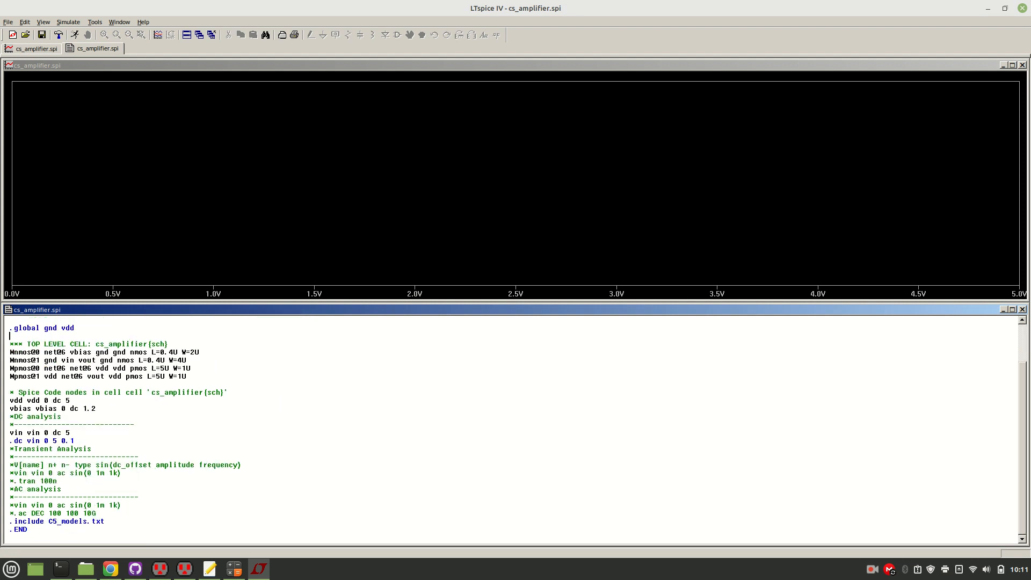
{"action": "left_click", "coordinate": [56, 534]}
{"action": "scroll", "coordinate": [57, 533], "scroll_direction": "down", "scroll_amount": 1}
{"action": "right_click", "coordinate": [41, 537]}
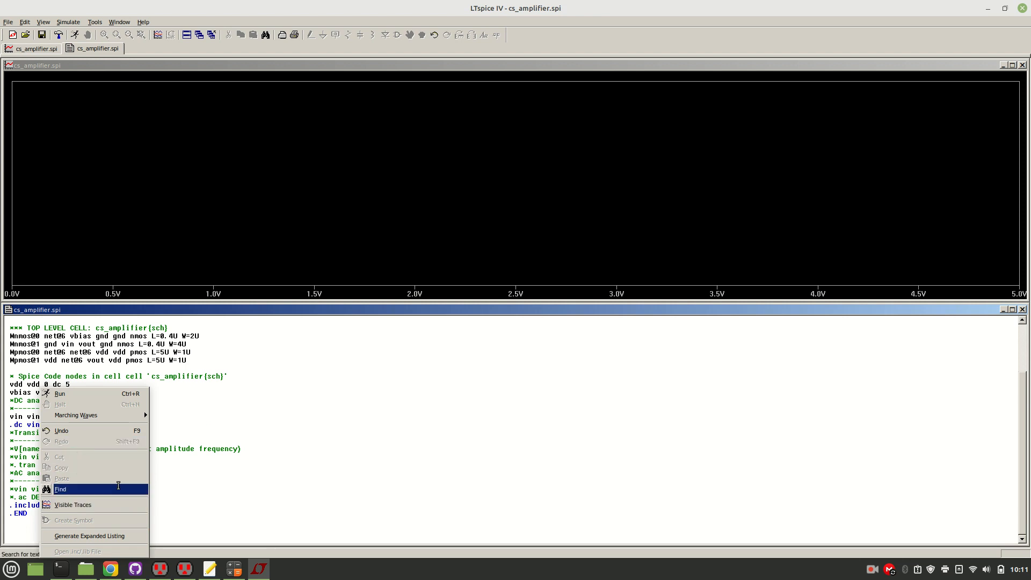
{"action": "left_click", "coordinate": [315, 520]}
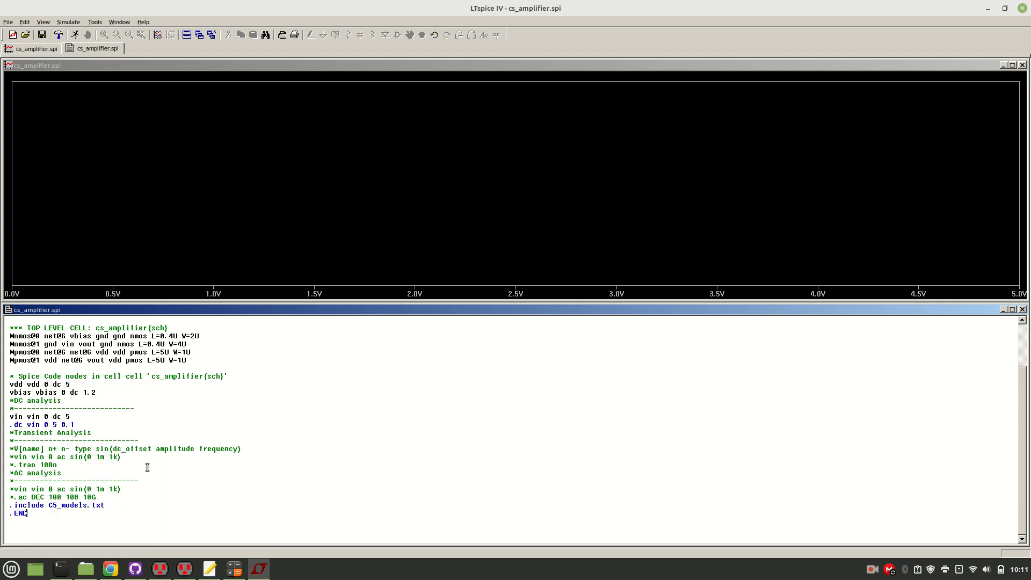
Comment out the DC analysis lines vin vin 0 dc 5 and .dc vin 0 5 0.1.
{"action": "key", "text": "Up"}
{"action": "key", "text": "Up"}
{"action": "key", "text": "Up"}
{"action": "key", "text": "Up"}
{"action": "key", "text": "Up"}
{"action": "key", "text": "Up"}
{"action": "key", "text": "Up"}
{"action": "key", "text": "Up"}
{"action": "key", "text": "Up"}
{"action": "key", "text": "Up"}
{"action": "key", "text": "Up"}
{"action": "key", "text": "Up"}
{"action": "key", "text": "Up"}
{"action": "key", "text": "Up"}
{"action": "key", "text": "Up"}
{"action": "key", "text": "Up"}
{"action": "key", "text": "Up"}
{"action": "key", "text": "Up"}
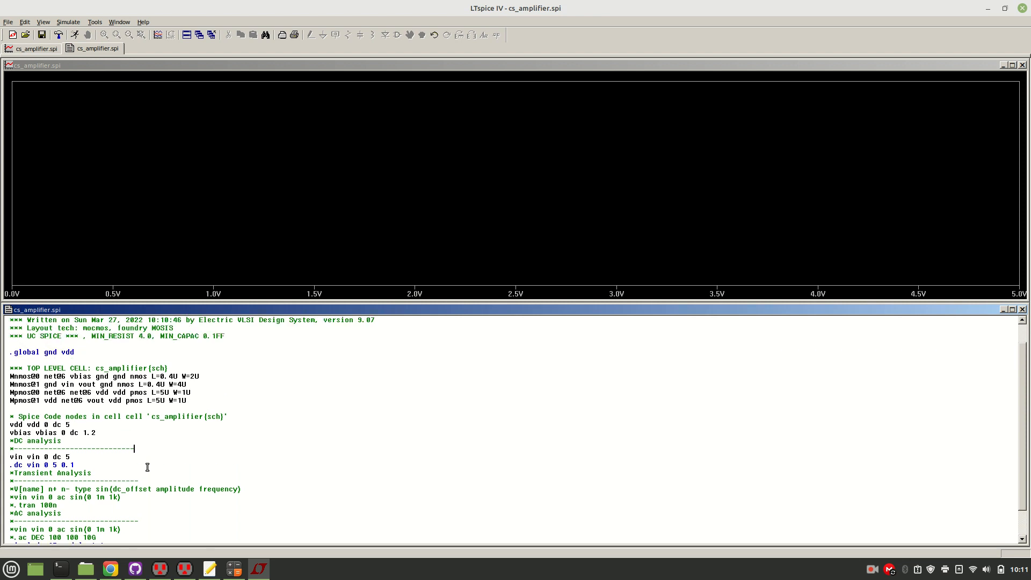
{"action": "type", "text": "*"}
{"action": "type", "text": "*"}
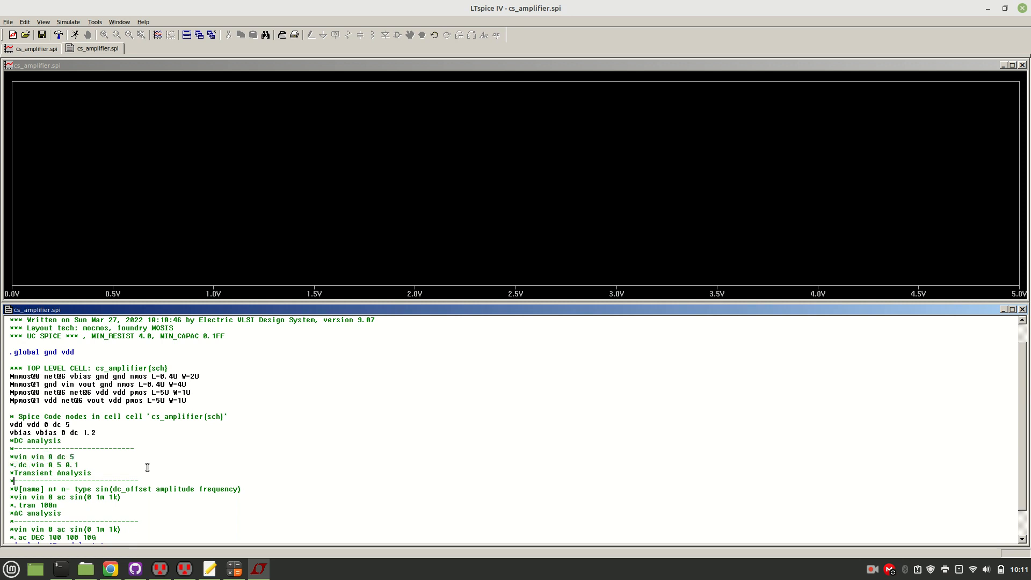
Copy the cut-off voltage 774.615mV from the notes file and use it as the sine offset in the AC analysis vin line.
{"action": "key", "text": "Down"}
{"action": "key", "text": "Down"}
{"action": "key", "text": "Down"}
{"action": "key", "text": "Down"}
{"action": "key", "text": "Down"}
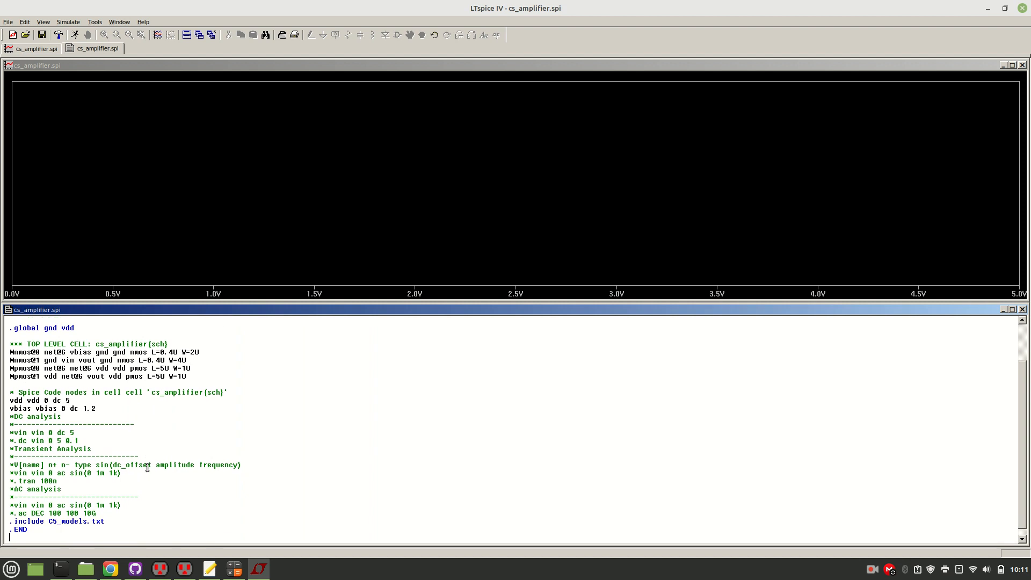
{"action": "left_click", "coordinate": [210, 569]}
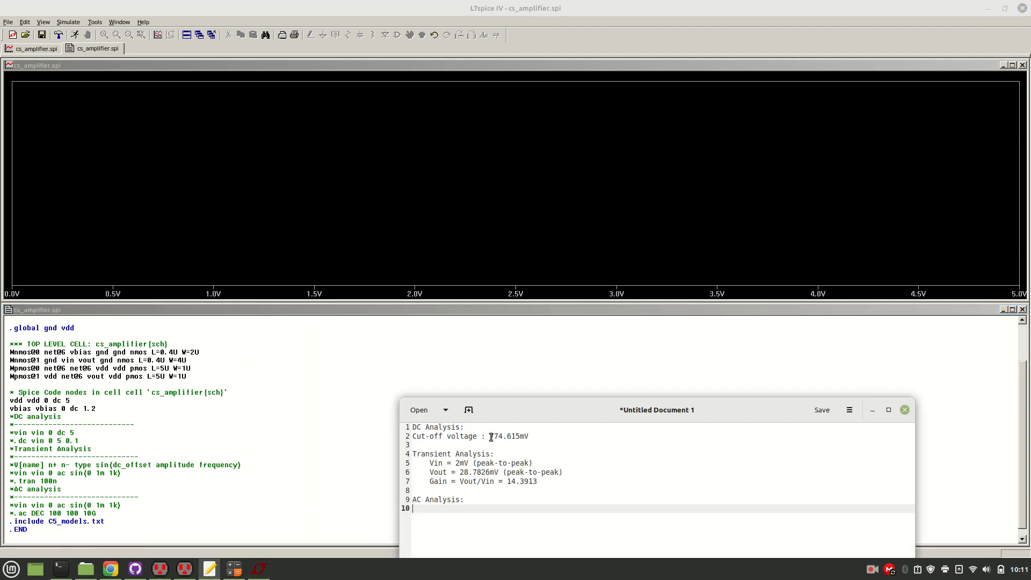
{"action": "left_click_drag", "start_coordinate": [490, 437], "coordinate": [530, 436]}
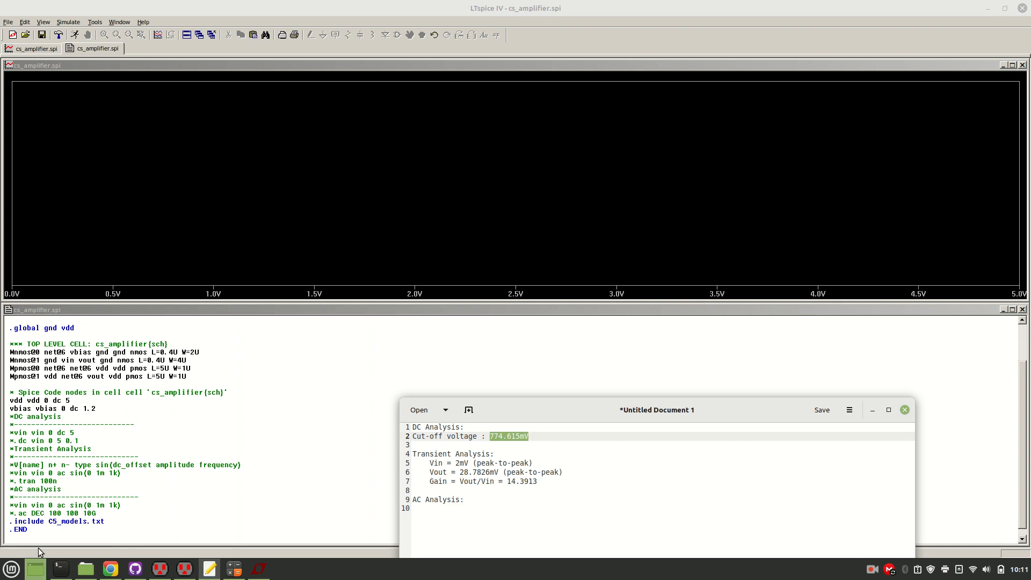
{"action": "left_click", "coordinate": [93, 507]}
{"action": "key", "text": "BackSpace"}
{"action": "key", "text": "ctrl+v"}
Uncomment the AC vin and .ac DEC 100 100 10G lines and run the simulation.
{"action": "left_click", "coordinate": [13, 505]}
{"action": "key", "text": "BackSpace"}
{"action": "key", "text": "Delete"}
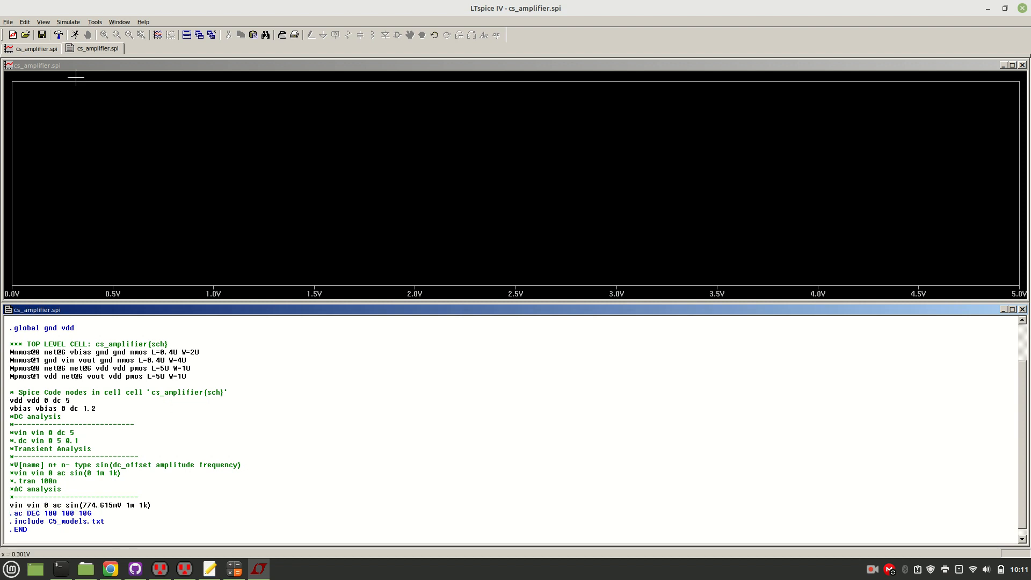
{"action": "left_click", "coordinate": [76, 36]}
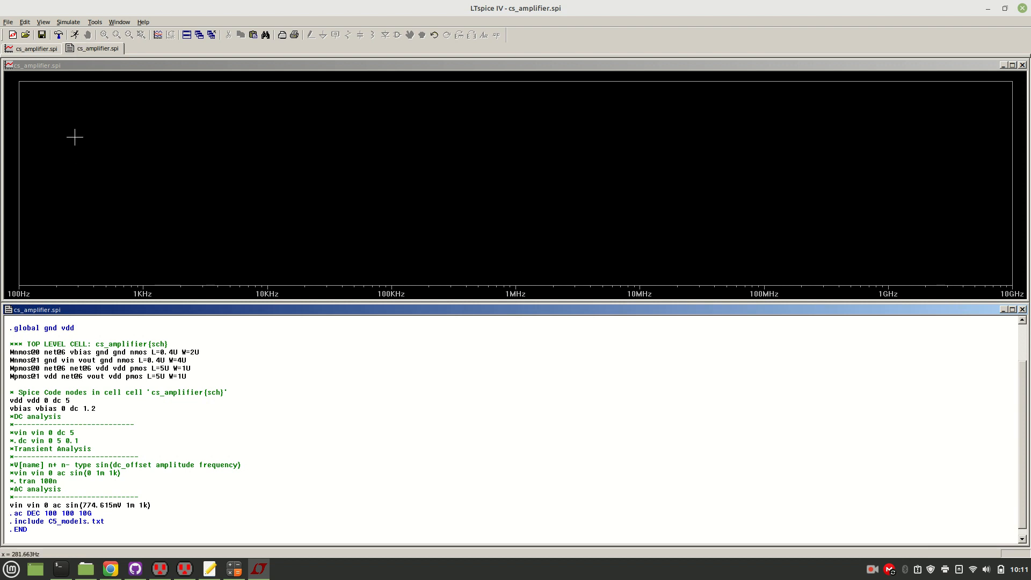
Add the V(vin) and V(vout) traces to the AC plot.
{"action": "right_click", "coordinate": [141, 126]}
{"action": "left_click", "coordinate": [182, 222]}
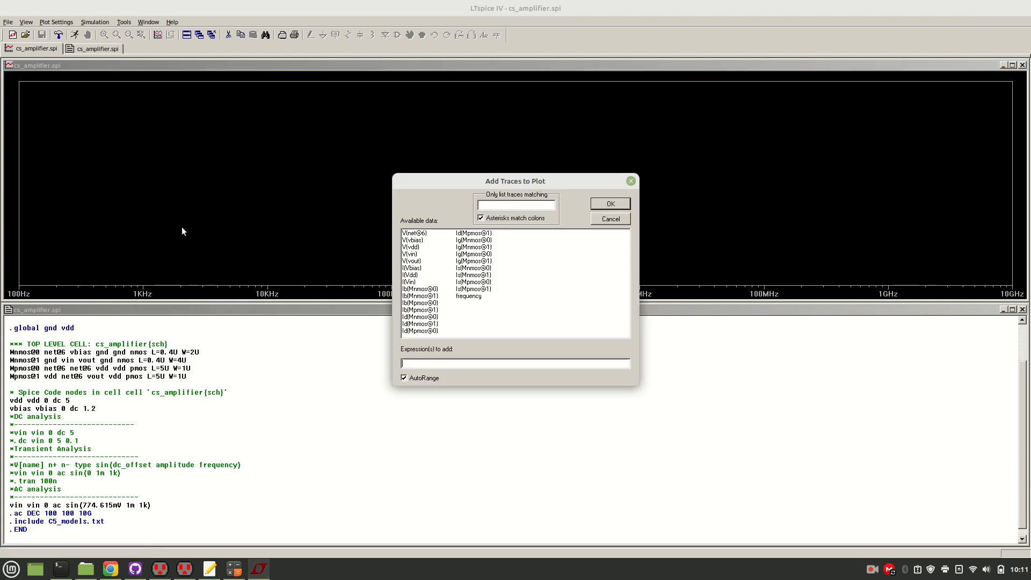
{"action": "left_click", "coordinate": [411, 254]}
{"action": "left_click", "coordinate": [416, 262], "text": "ctrl"}
{"action": "left_click", "coordinate": [621, 204]}
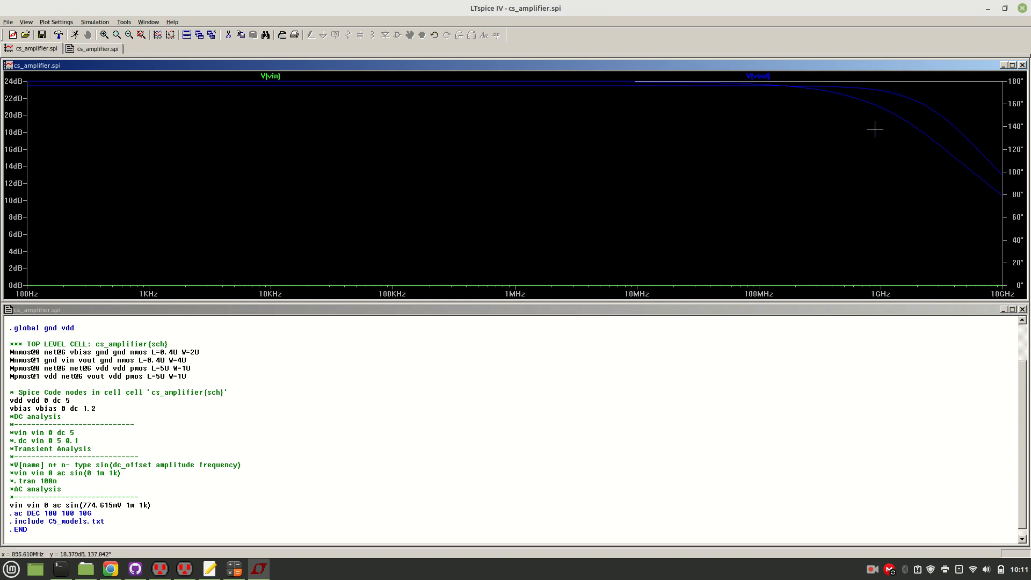
Maximize the AC plot and widen its range to examine the full V(vin) and V(vout) curves.
{"action": "left_click", "coordinate": [1013, 66]}
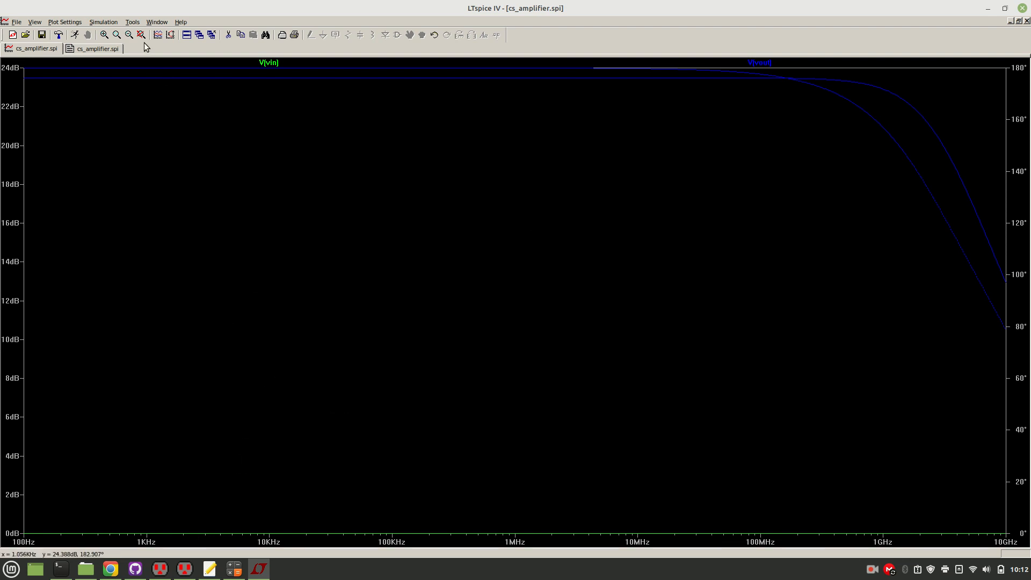
{"action": "left_click", "coordinate": [129, 35]}
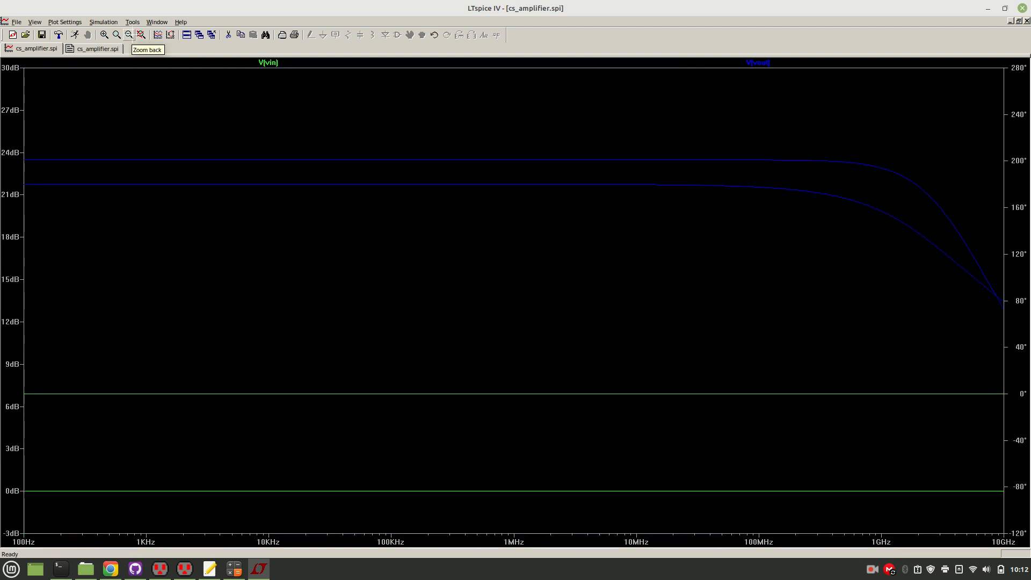
{"action": "left_click", "coordinate": [130, 35]}
{"action": "left_click", "coordinate": [129, 35]}
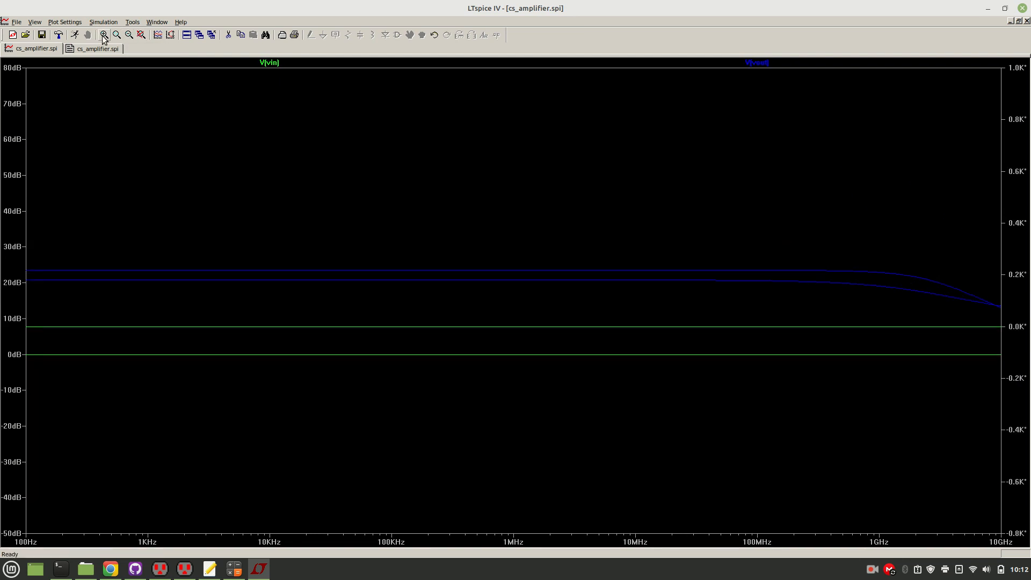
Go back to the netlist and rerun the AC simulation to show it tiled with the plot.
{"action": "left_click", "coordinate": [90, 48]}
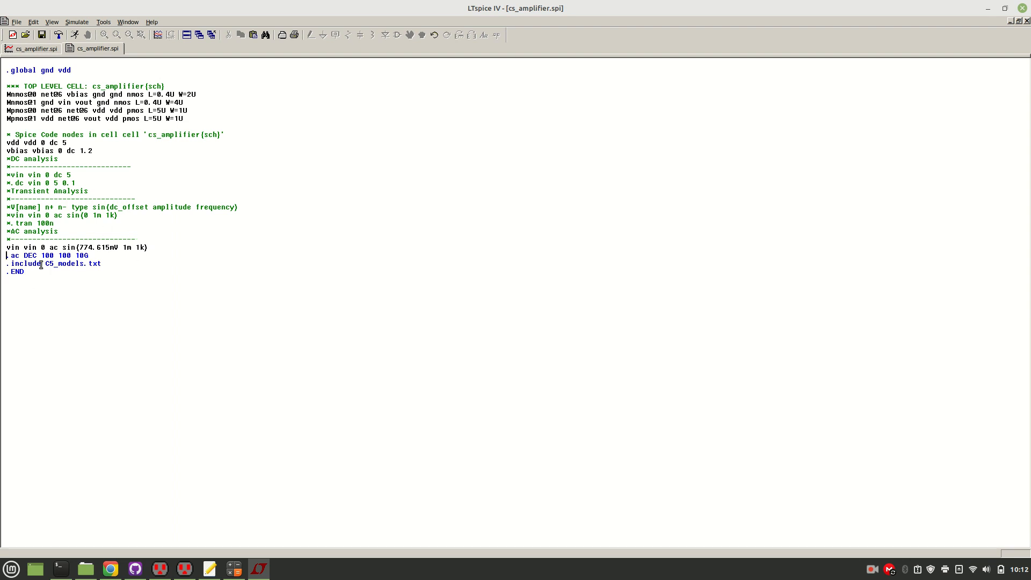
{"action": "left_click", "coordinate": [139, 247]}
{"action": "left_click", "coordinate": [76, 35]}
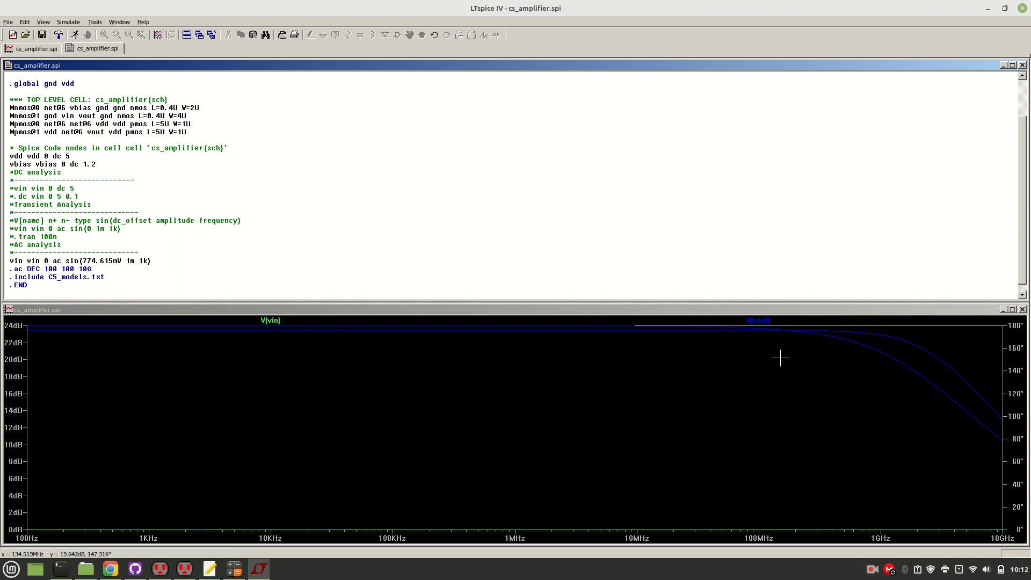
Attach a cursor to the V(vout) trace and read its magnitude along the flat region up to about 232 MHz.
{"action": "left_click", "coordinate": [765, 321]}
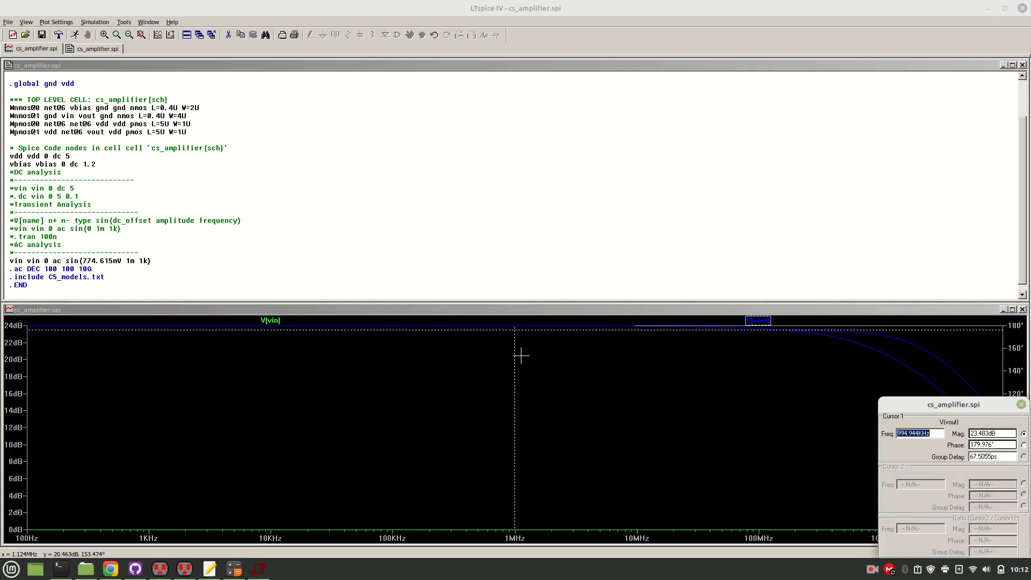
{"action": "left_click_drag", "start_coordinate": [515, 354], "coordinate": [797, 318]}
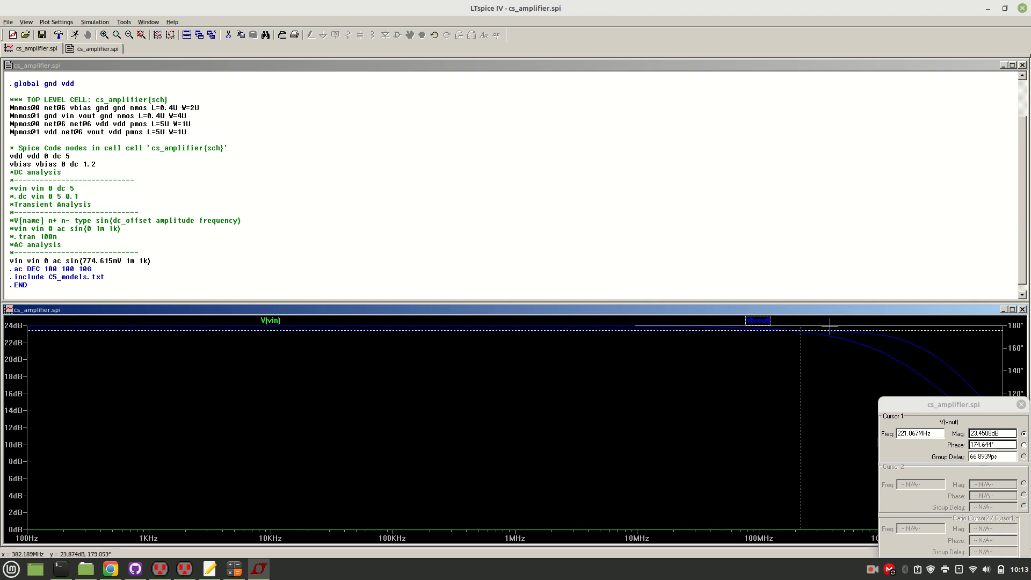
{"action": "left_click_drag", "start_coordinate": [801, 342], "coordinate": [804, 342]}
Maximize the plot, enlarge the V(vout) roll-off above 1 MHz, and measure the magnitude at about 131 MHz and 2.77 GHz.
{"action": "left_click", "coordinate": [1012, 309]}
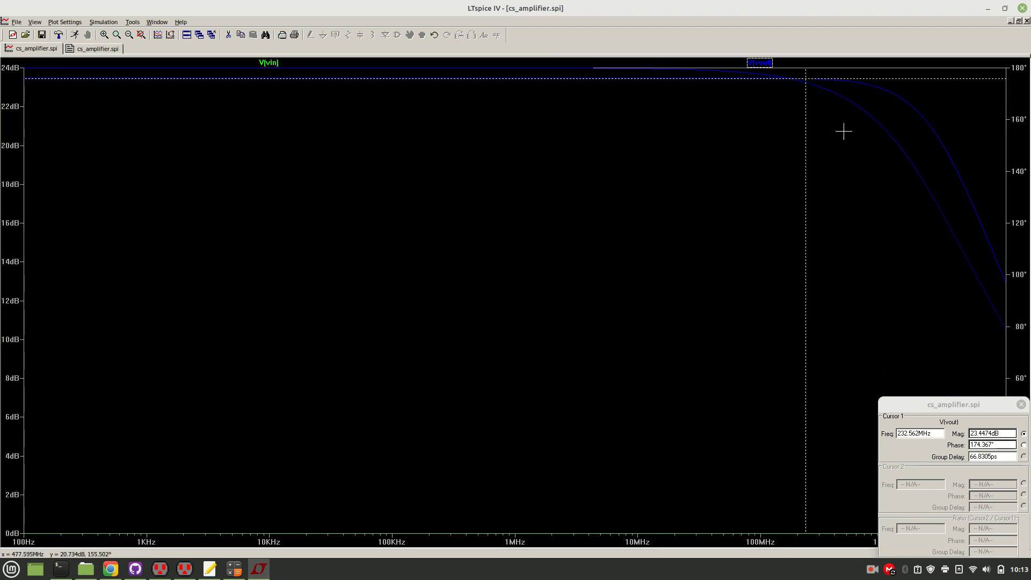
{"action": "left_click_drag", "start_coordinate": [543, 61], "coordinate": [953, 226]}
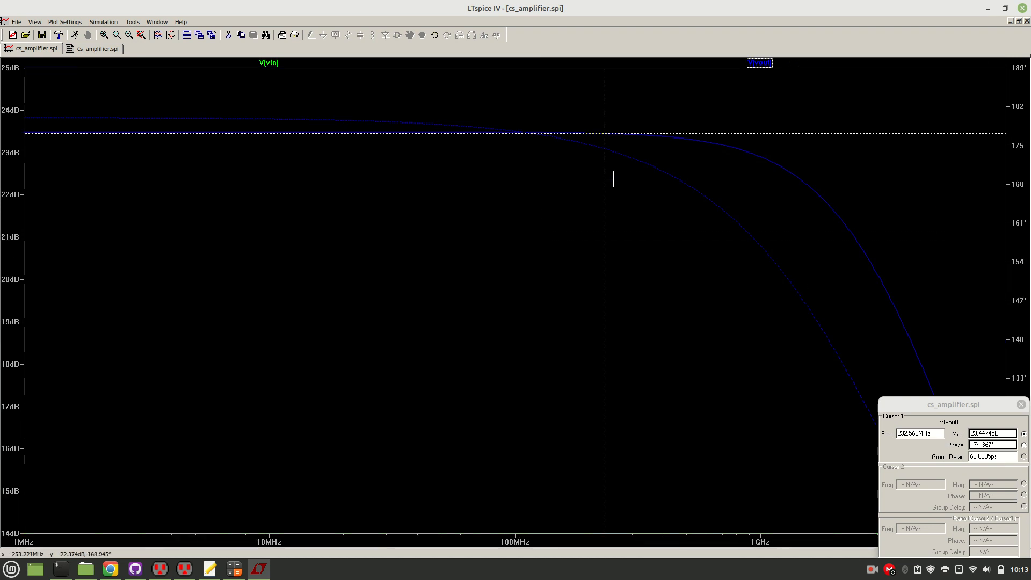
{"action": "left_click_drag", "start_coordinate": [606, 179], "coordinate": [543, 166]}
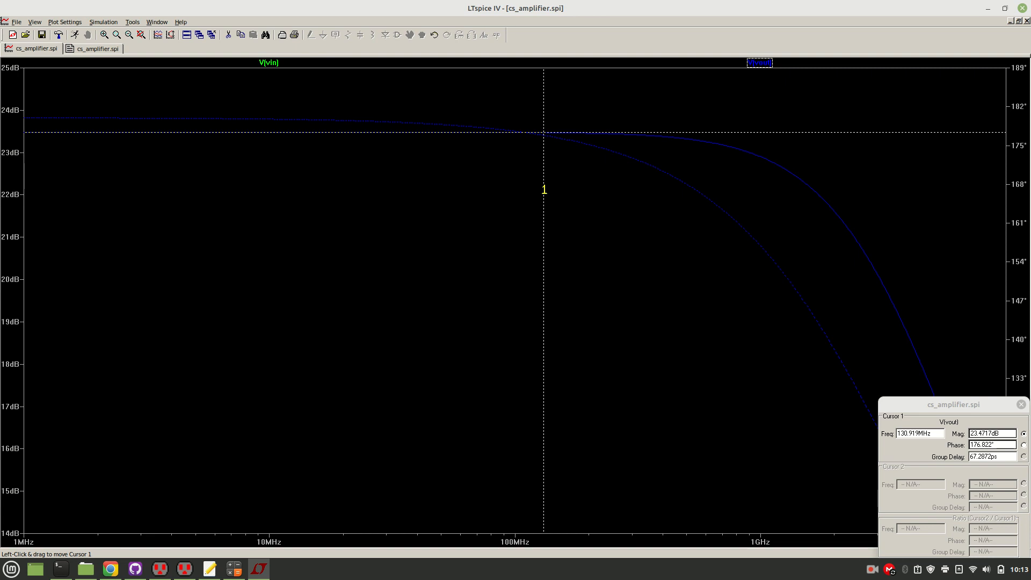
{"action": "left_click_drag", "start_coordinate": [544, 189], "coordinate": [869, 316]}
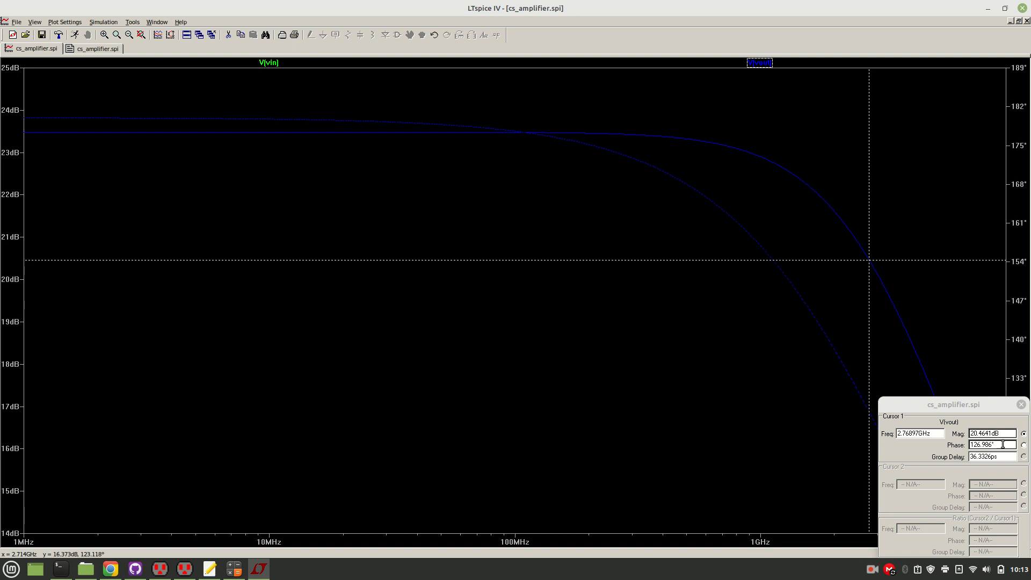
Copy the cursor's magnitude and record it in the text file as "-3db at 20.4641dB" under "AC Analysis:".
{"action": "left_click_drag", "start_coordinate": [1004, 433], "coordinate": [961, 436]}
{"action": "key", "text": "ctrl+c"}
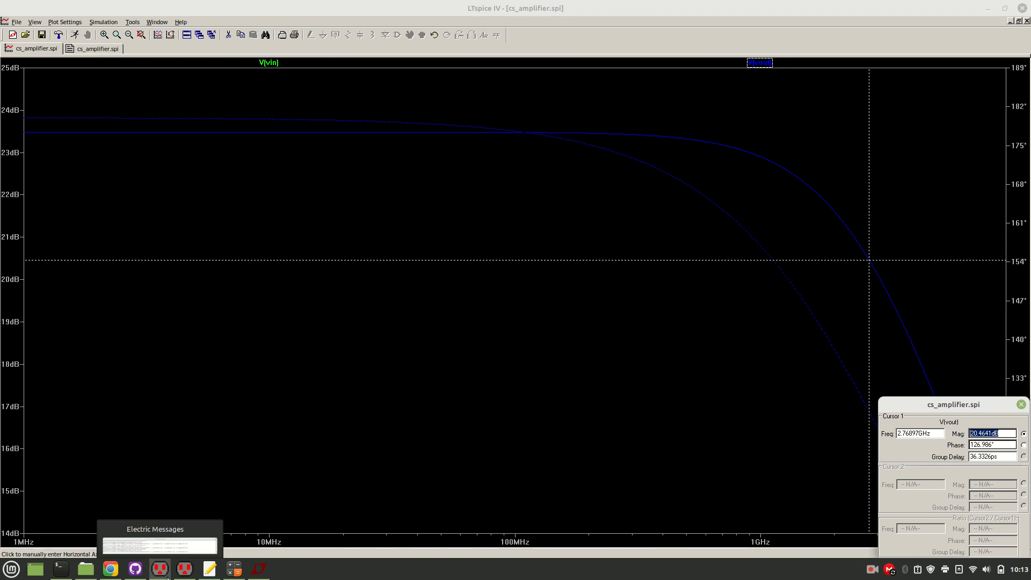
{"action": "left_click", "coordinate": [209, 569]}
{"action": "left_click", "coordinate": [456, 529]}
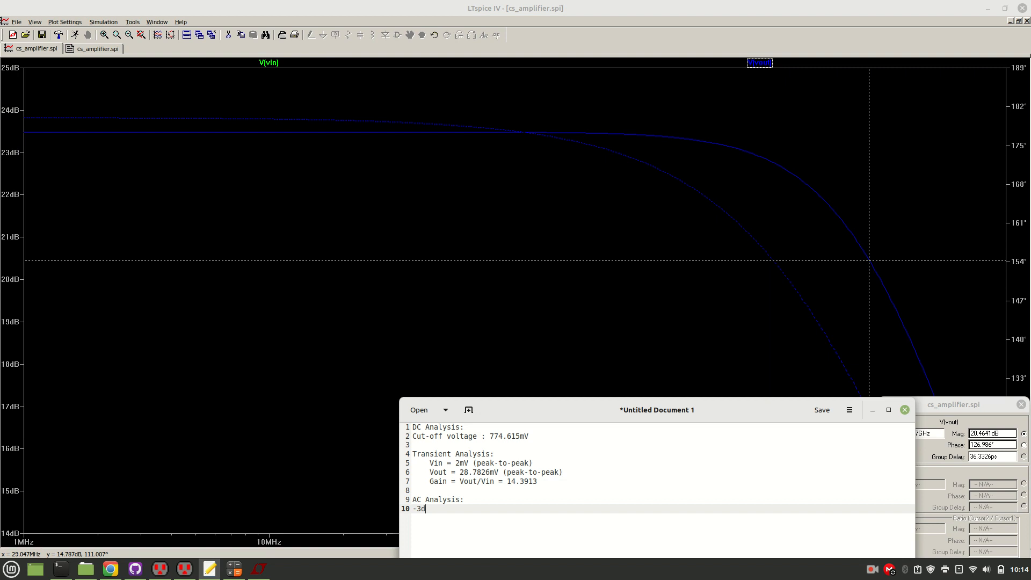
{"action": "key", "text": "ctrl+v"}
{"action": "key", "text": "Return"}
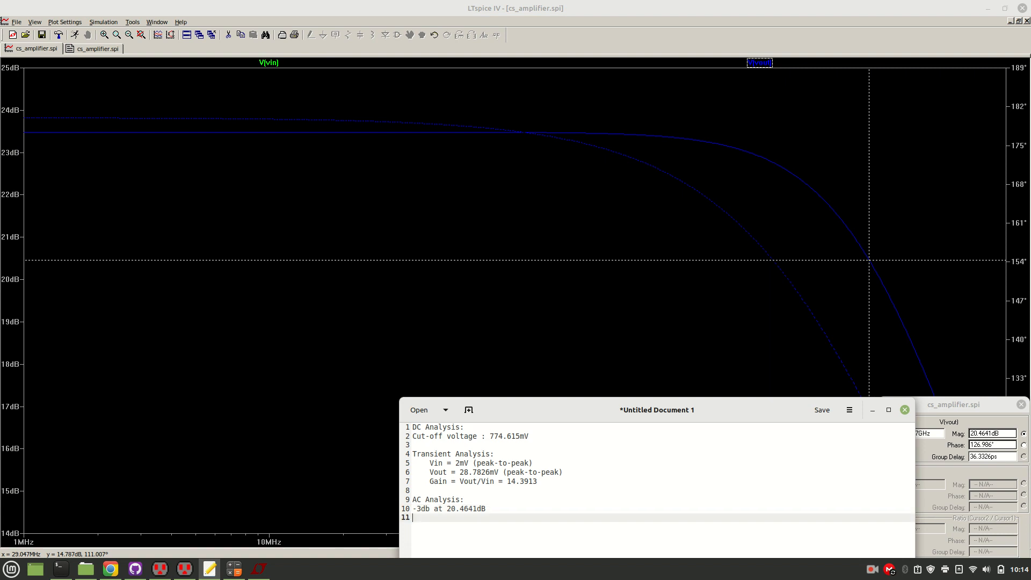
Add the line "Phase = 126.986" below the -3db entry in the notes.
{"action": "type", "text": "Phase ="}
{"action": "type", "text": "126.986"}
{"action": "key", "text": "Return"}
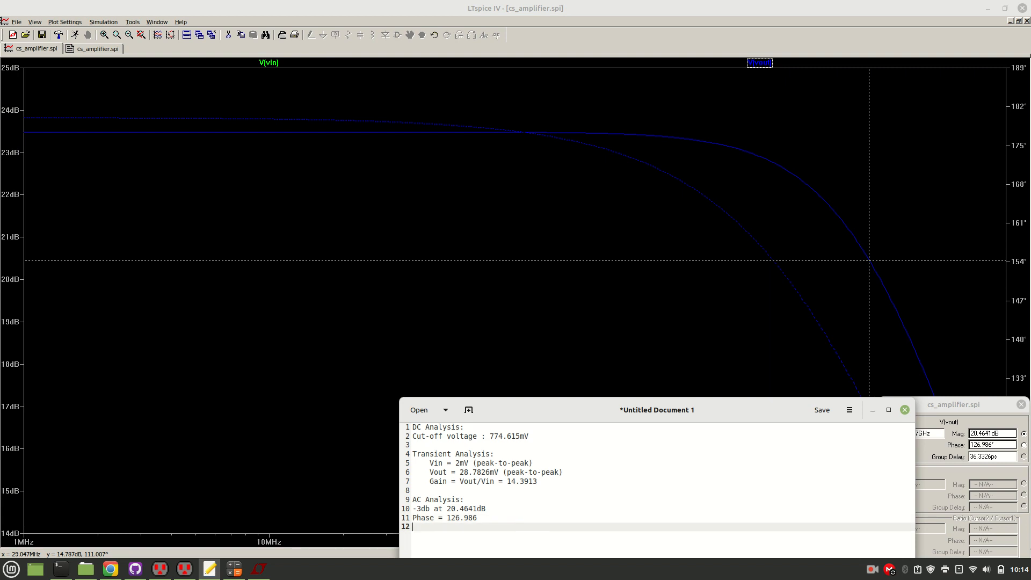
Uncover the cursor readout, copy its frequency, and add the line "Freq = 2.76897GHz" to the notes.
{"action": "left_click_drag", "start_coordinate": [531, 401], "coordinate": [457, 387]}
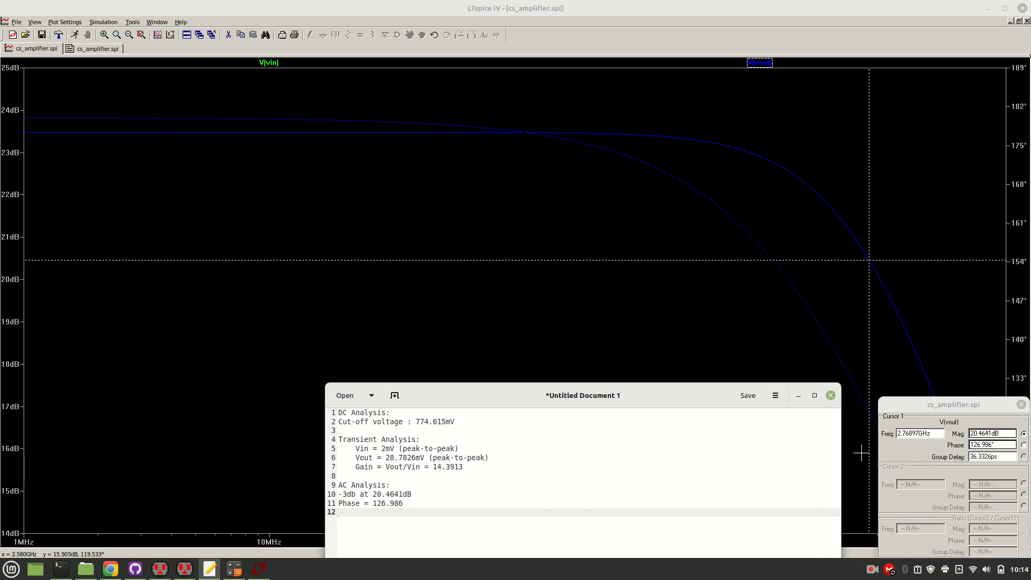
{"action": "left_click", "coordinate": [932, 433]}
{"action": "left_click_drag", "start_coordinate": [932, 433], "coordinate": [880, 434]}
{"action": "key", "text": "ctrl+c"}
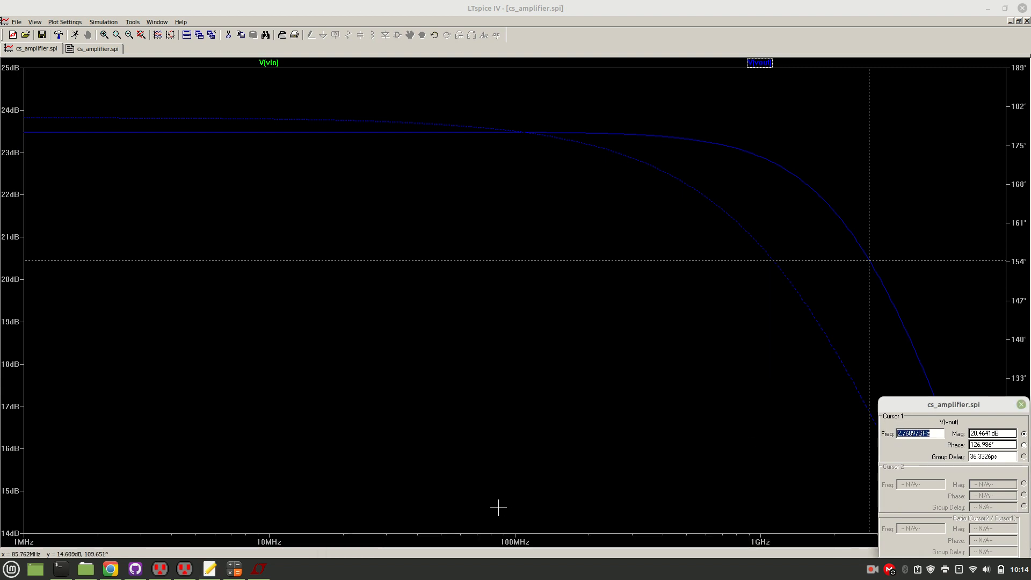
{"action": "mouse_move", "coordinate": [215, 569]}
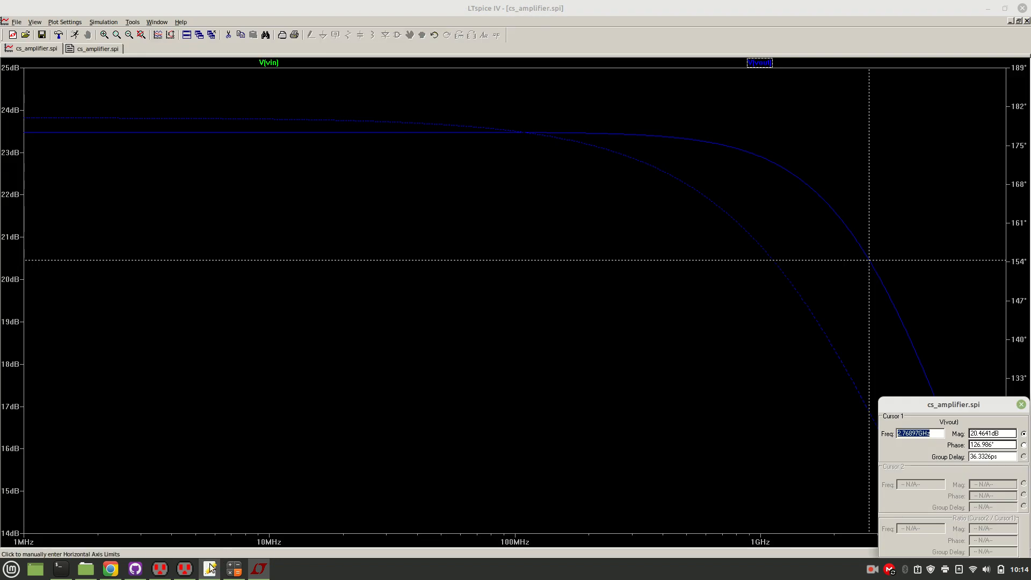
{"action": "left_click", "coordinate": [210, 568]}
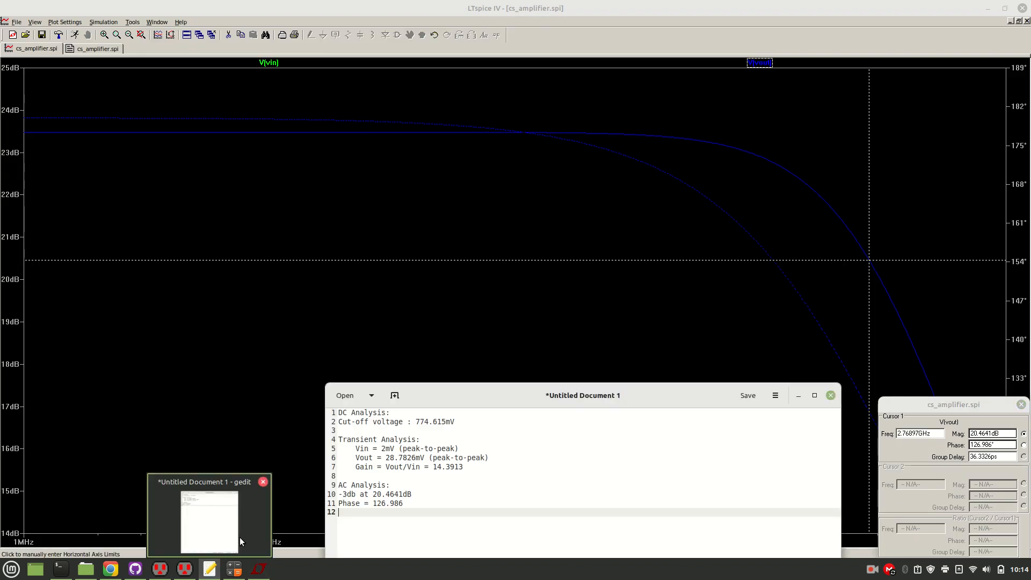
{"action": "type", "text": "Fr"}
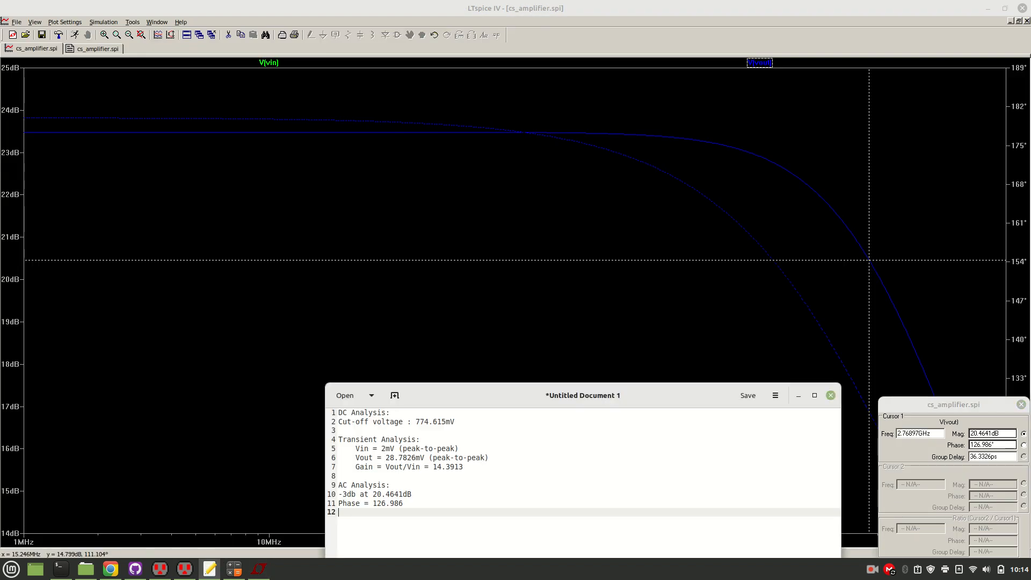
{"action": "type", "text": "eq"}
{"action": "key", "text": "ctrl+v"}
Indent the -3db, Phase and Freq lines one level under the AC Analysis heading.
{"action": "key", "text": "ctrl+Left"}
{"action": "key", "text": "Up"}
{"action": "key", "text": "Up"}
{"action": "key", "text": "Up"}
{"action": "key", "text": "Up"}
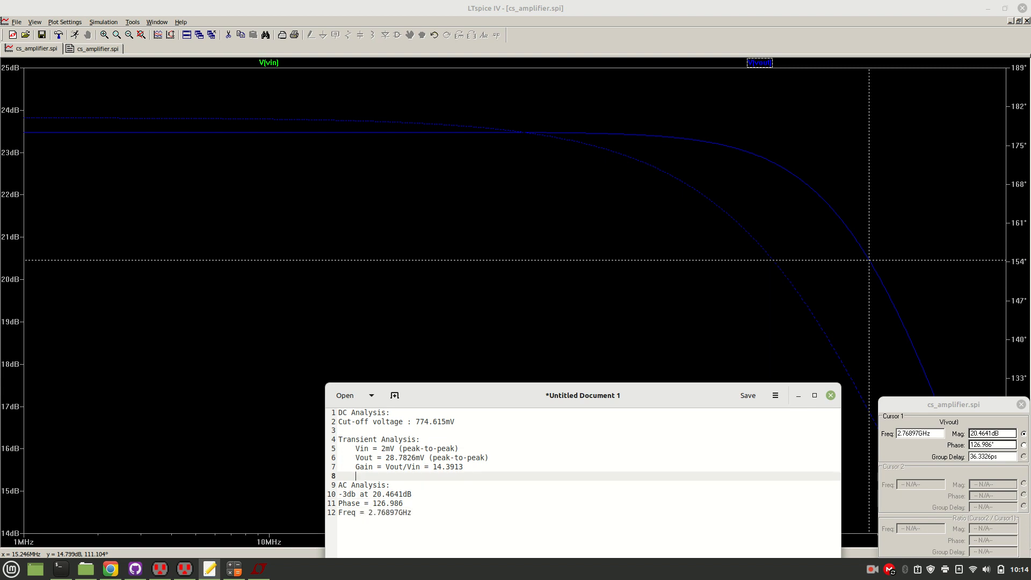
{"action": "key", "text": "Down"}
{"action": "key", "text": "Down"}
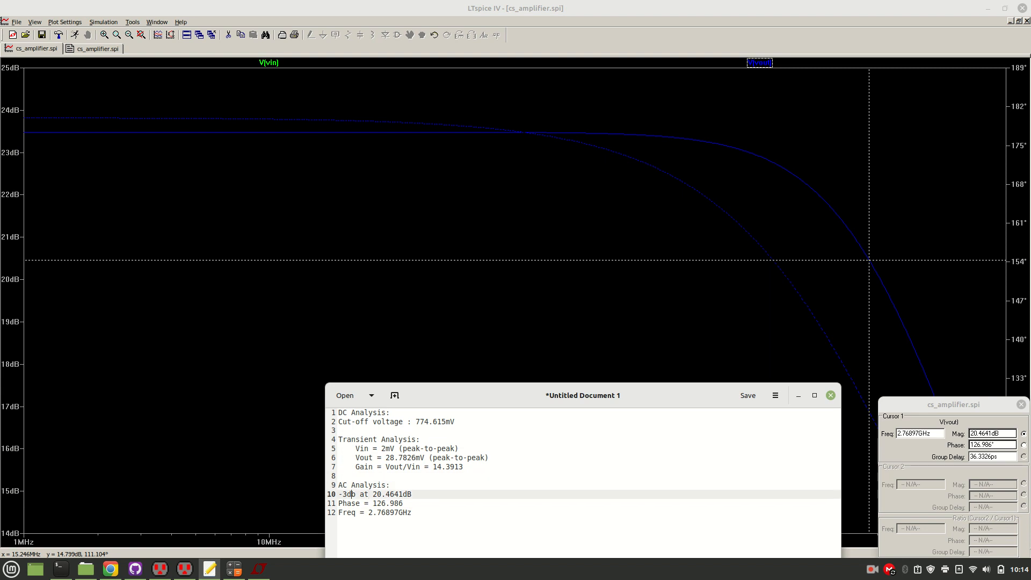
{"action": "key", "text": "Tab"}
{"action": "key", "text": "Down"}
{"action": "key", "text": "Tab"}
{"action": "key", "text": "Down"}
{"action": "key", "text": "Tab"}
Indent the cut-off voltage line one level under the DC Analysis heading and return to the last line of the notes.
{"action": "key", "text": "Up"}
{"action": "key", "text": "Up"}
{"action": "key", "text": "Up"}
{"action": "key", "text": "Up"}
{"action": "key", "text": "Up"}
{"action": "key", "text": "Up"}
{"action": "key", "text": "Up"}
{"action": "key", "text": "Up"}
{"action": "key", "text": "Up"}
{"action": "key", "text": "Up"}
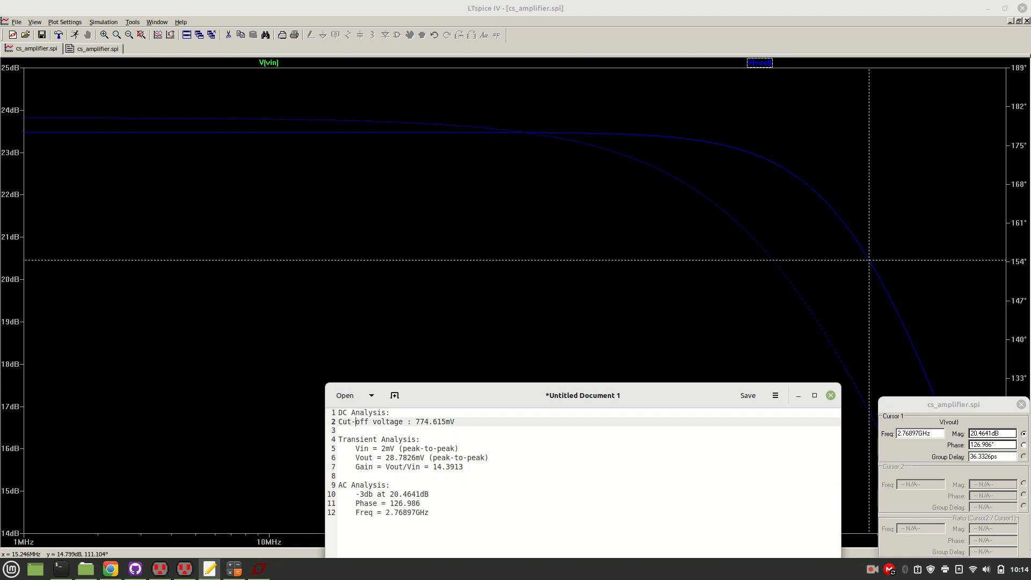
{"action": "key", "text": "Tab"}
{"action": "key", "text": "Down"}
{"action": "key", "text": "Down"}
{"action": "key", "text": "Down"}
{"action": "key", "text": "Down"}
{"action": "key", "text": "Down"}
{"action": "key", "text": "Down"}
{"action": "key", "text": "Down"}
{"action": "key", "text": "Down"}
{"action": "key", "text": "Down"}
{"action": "key", "text": "Down"}
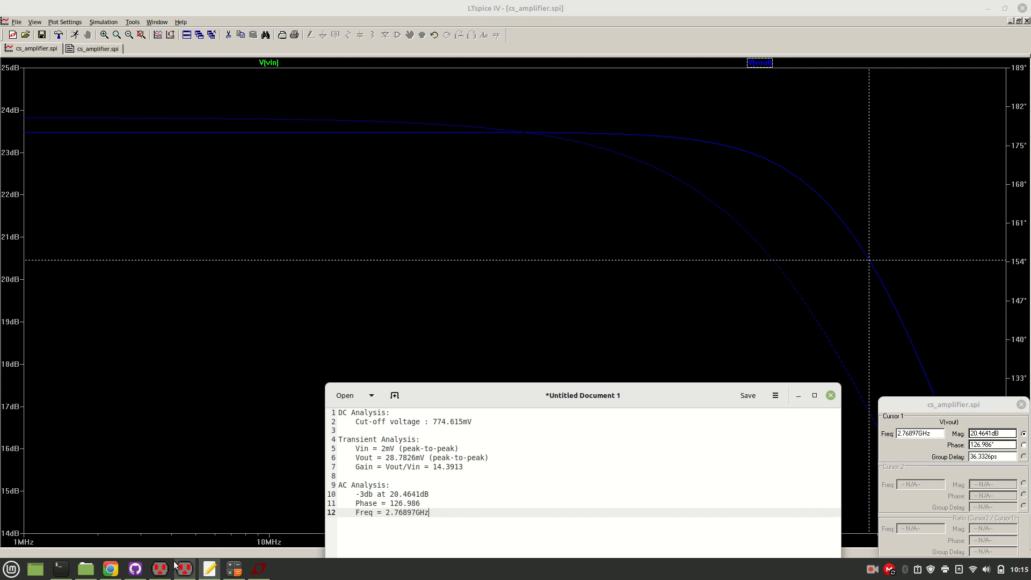
Switch to the cs_amplifier schematic in Electric and view the whole circuit with its SPICE code.
{"action": "mouse_move", "coordinate": [184, 570]}
{"action": "left_click", "coordinate": [179, 524]}
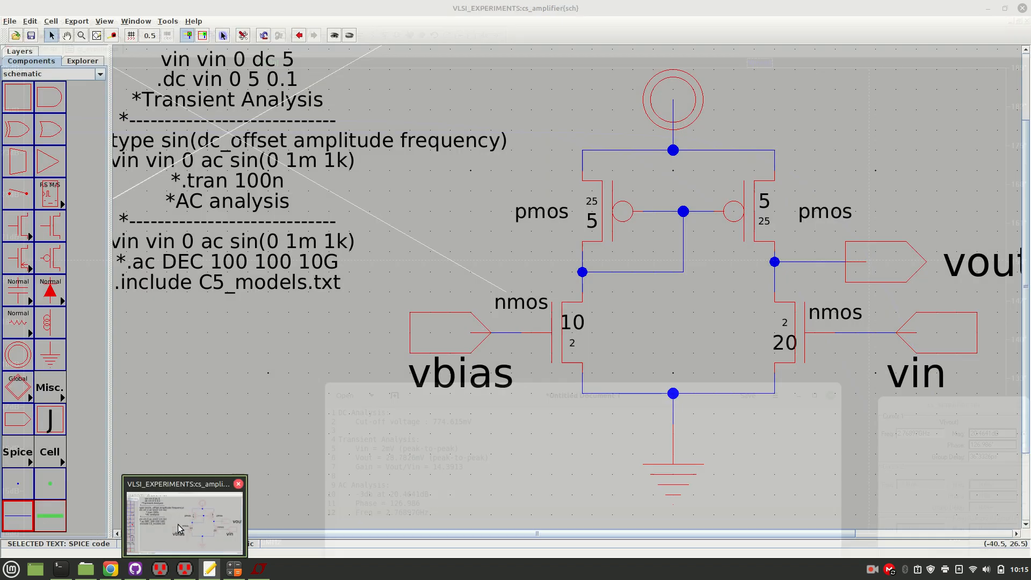
{"action": "left_click", "coordinate": [345, 364]}
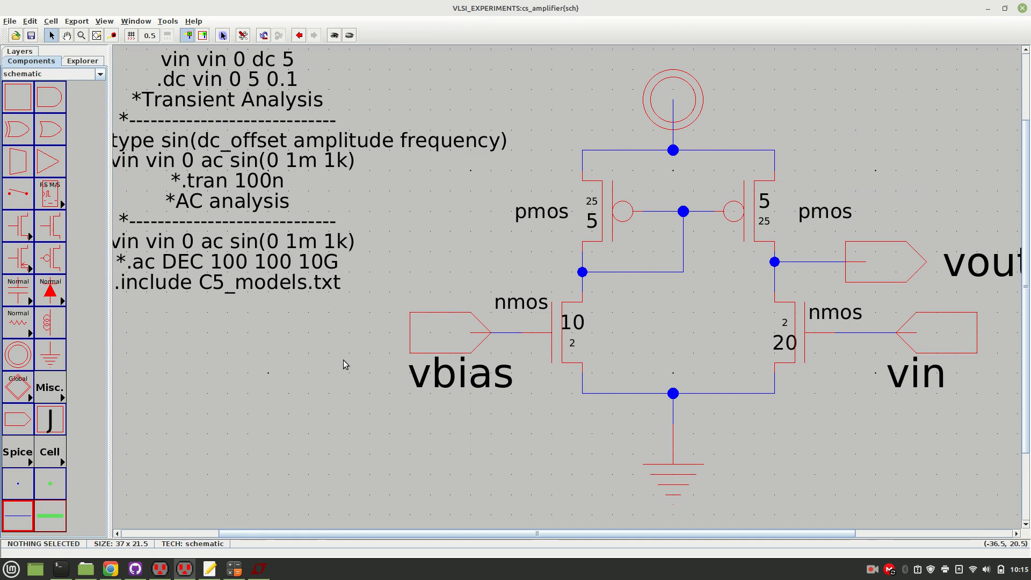
{"action": "scroll", "coordinate": [344, 360], "scroll_direction": "down", "scroll_amount": 2}
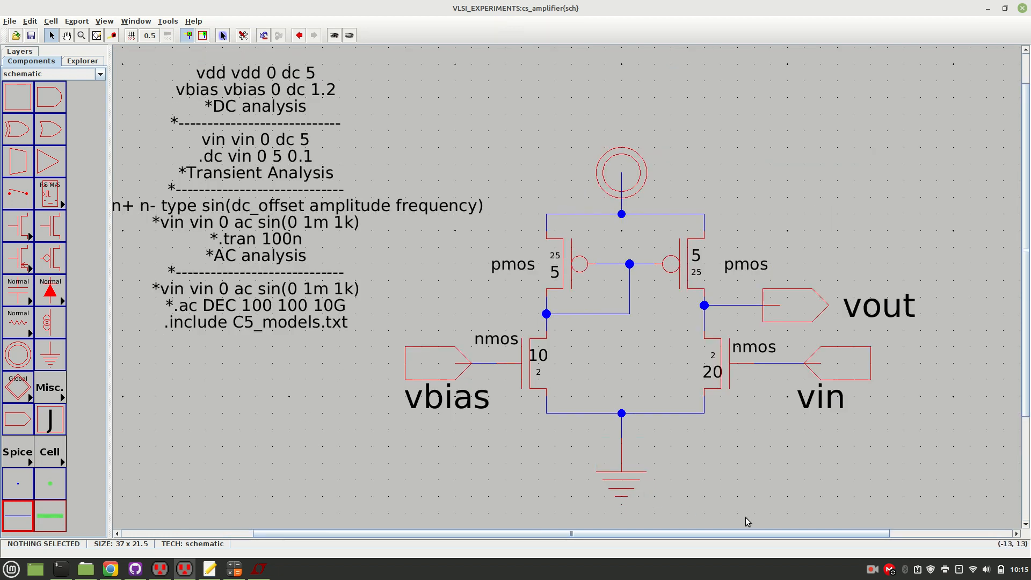
{"action": "left_click", "coordinate": [870, 569]}
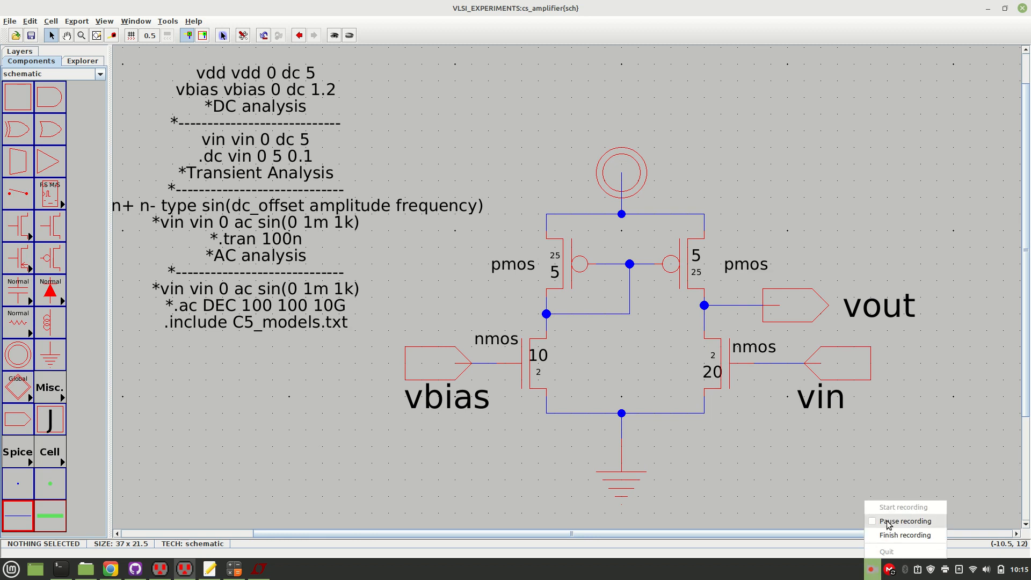